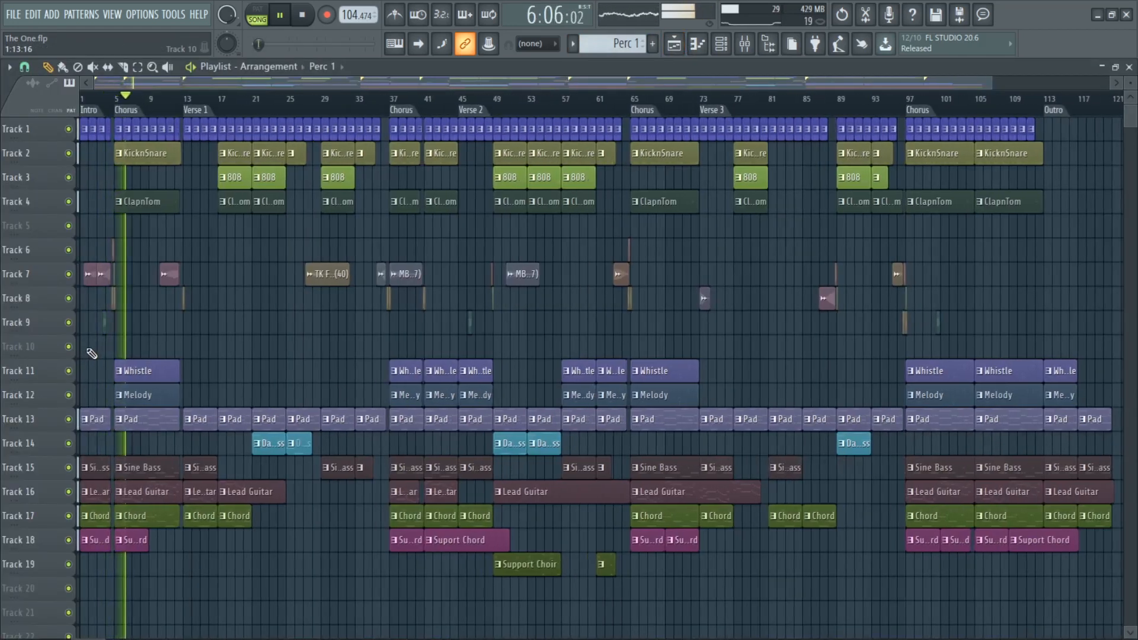
Step: Close the Playlist and open the Channel rack, showing it from its first channel
scroll(89, 354, up, 5)
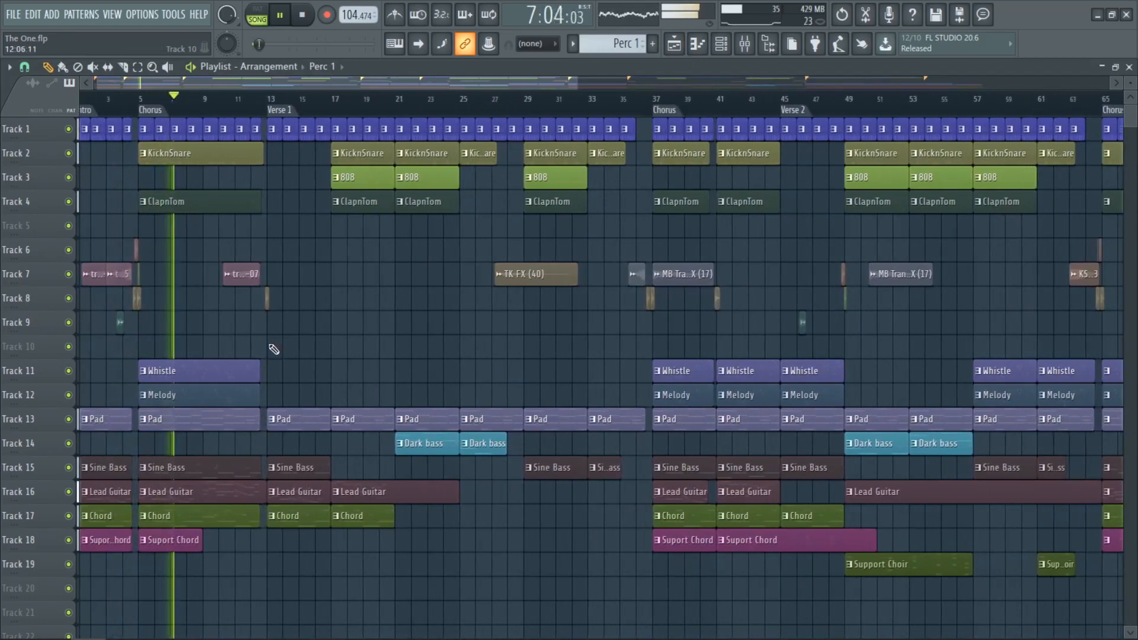
click(1130, 67)
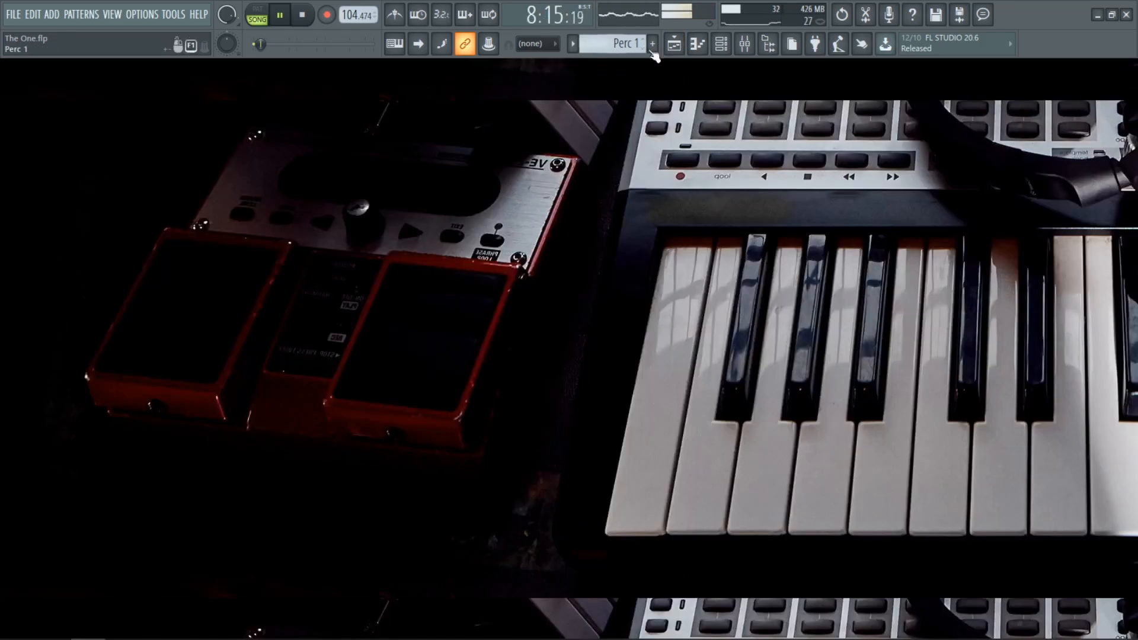
click(723, 46)
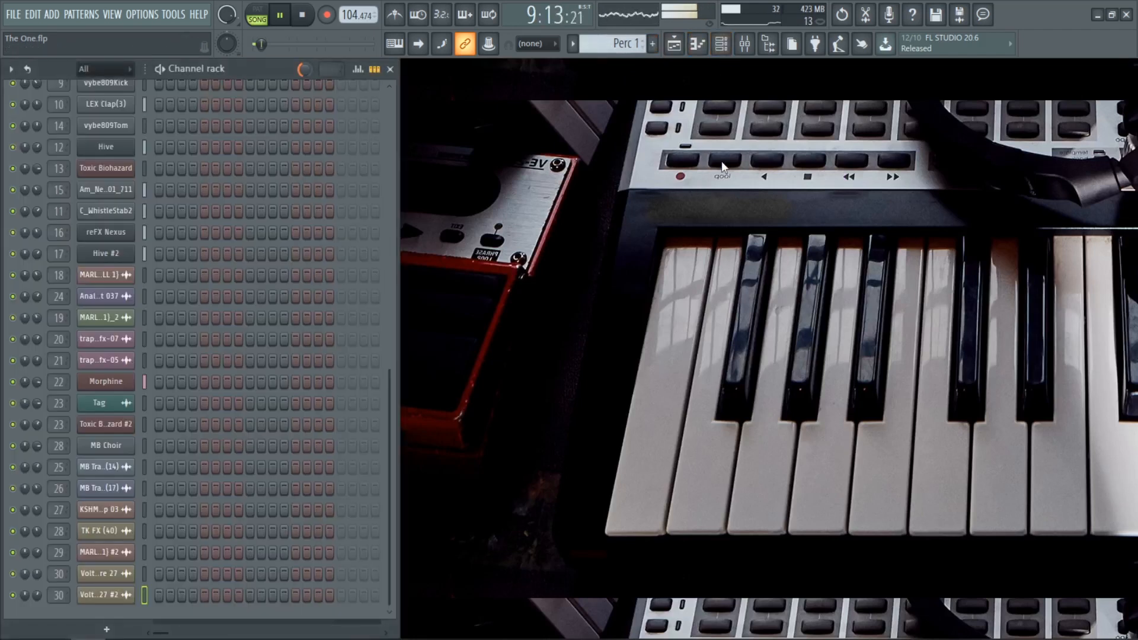
drag(392, 397, 396, 120)
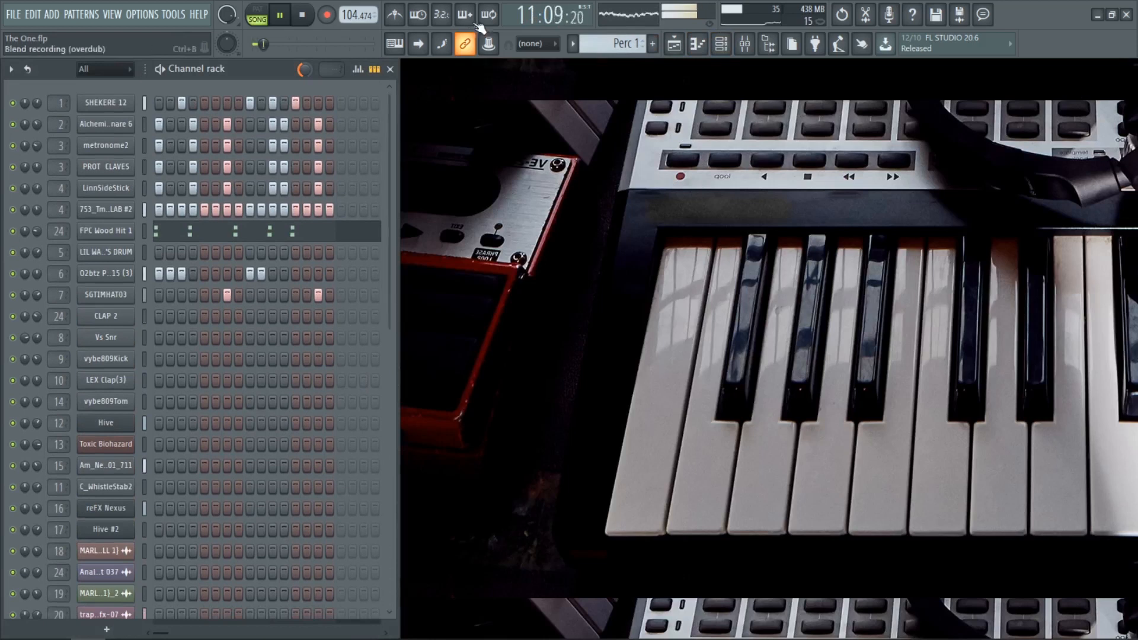
Step: Stop the song and switch playback to pattern mode, keeping the Perc 1 pattern selected
click(571, 43)
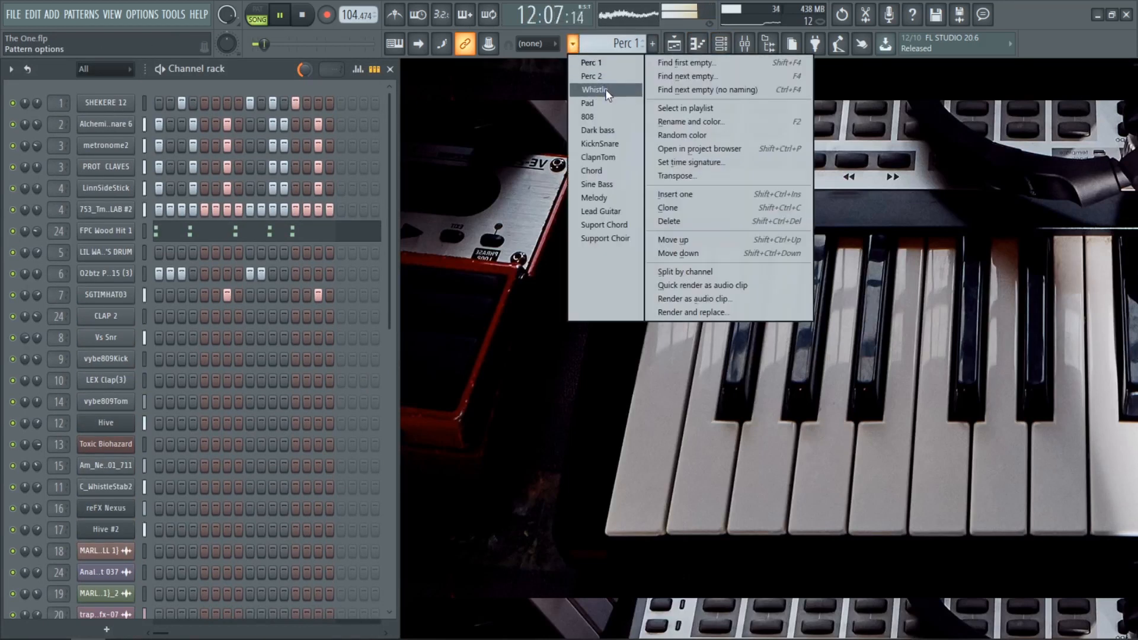
click(528, 125)
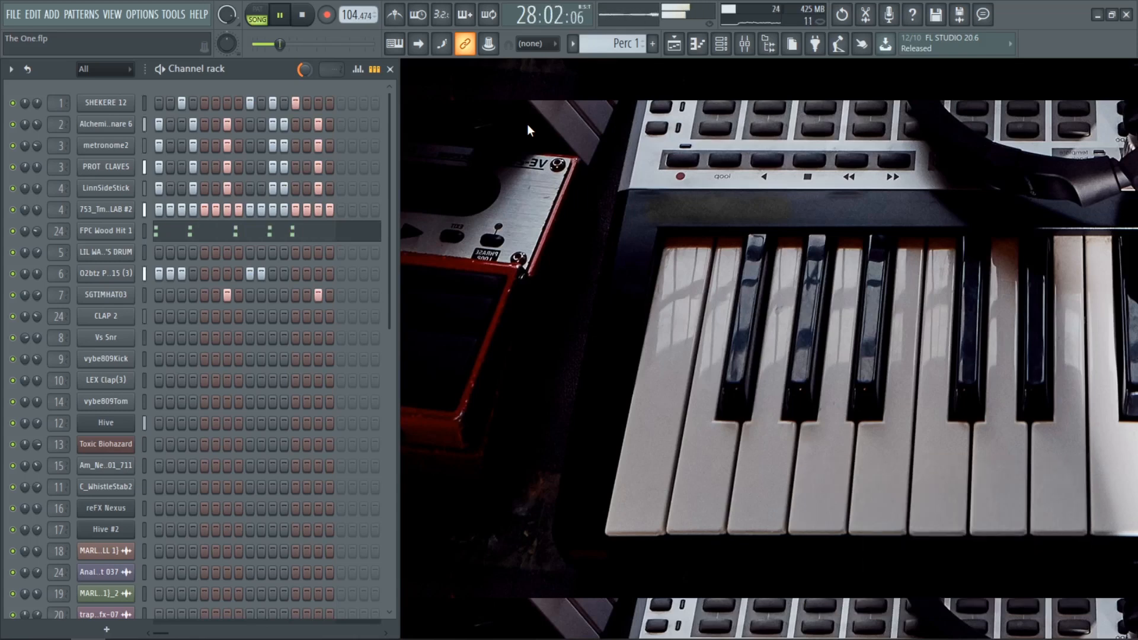
key(space)
click(574, 43)
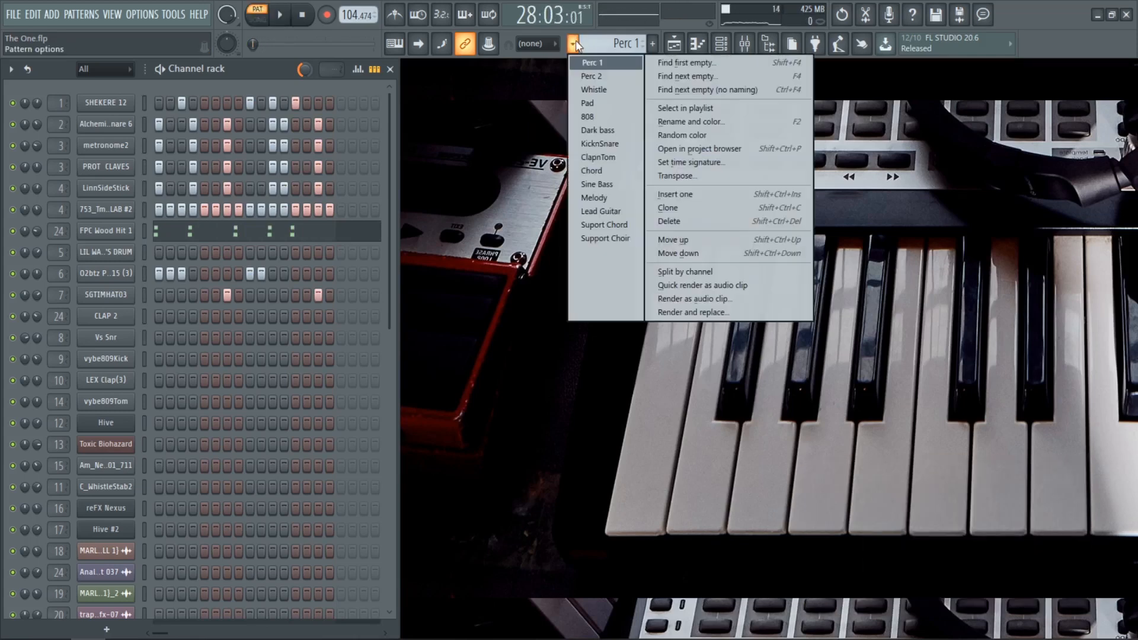
click(575, 43)
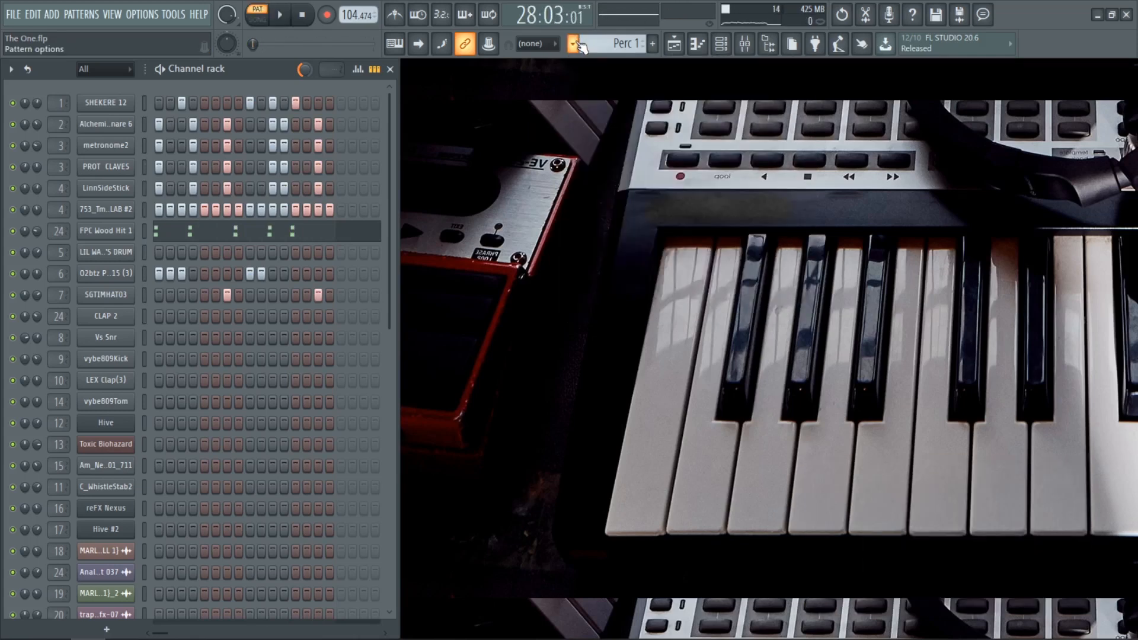
Step: Play the Perc 1 pattern and narrow the Channel rack so it ends just after the used steps
key(space)
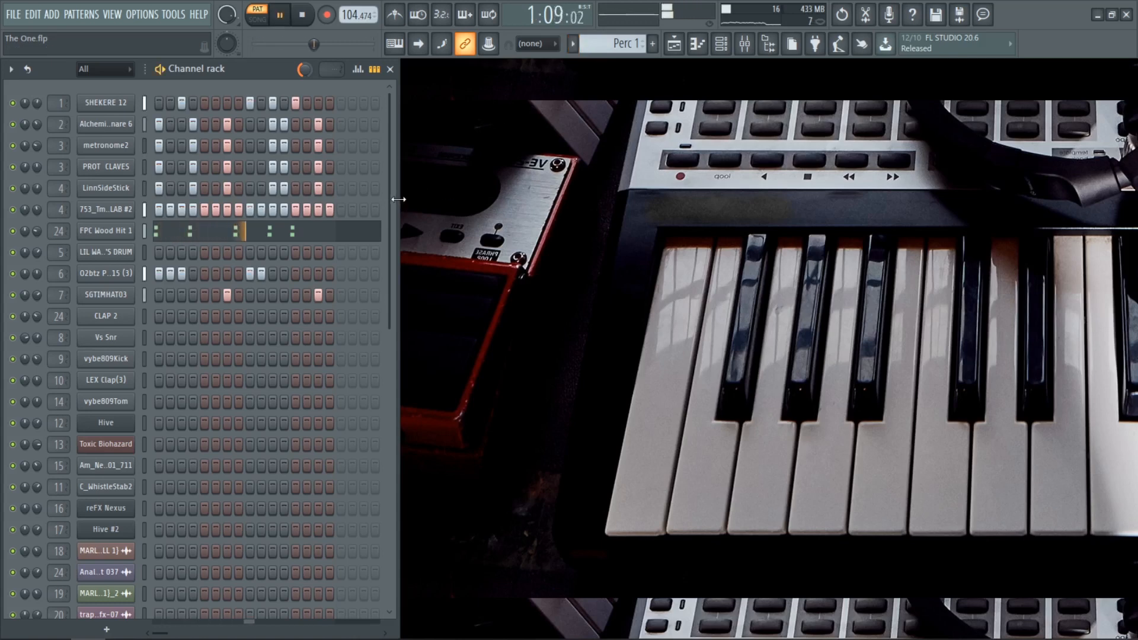
drag(397, 235, 354, 235)
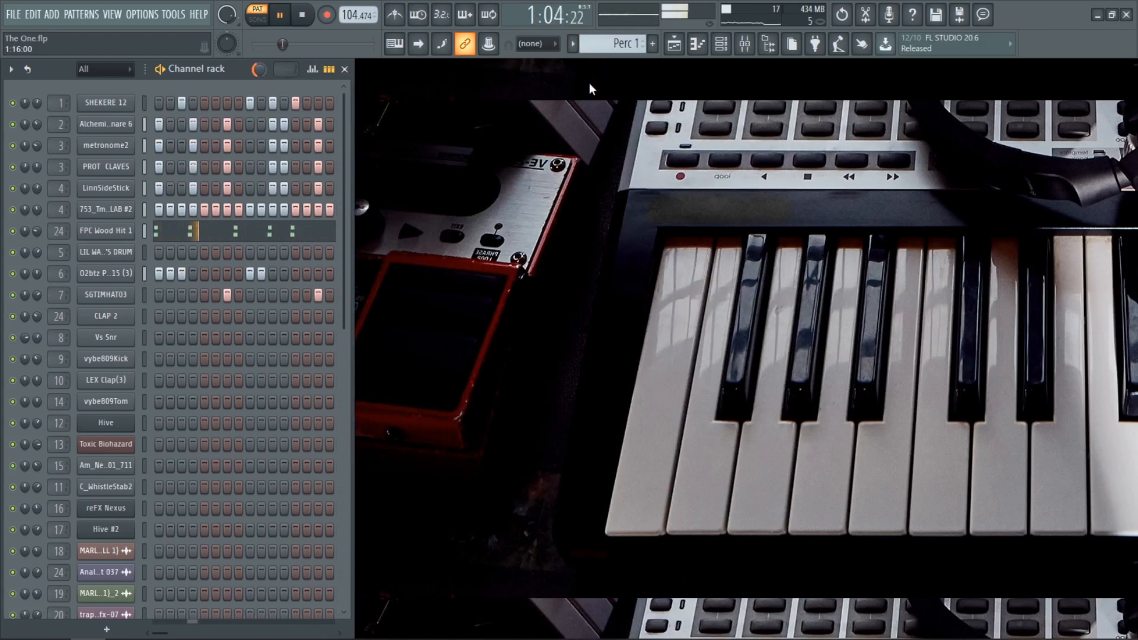
key(space)
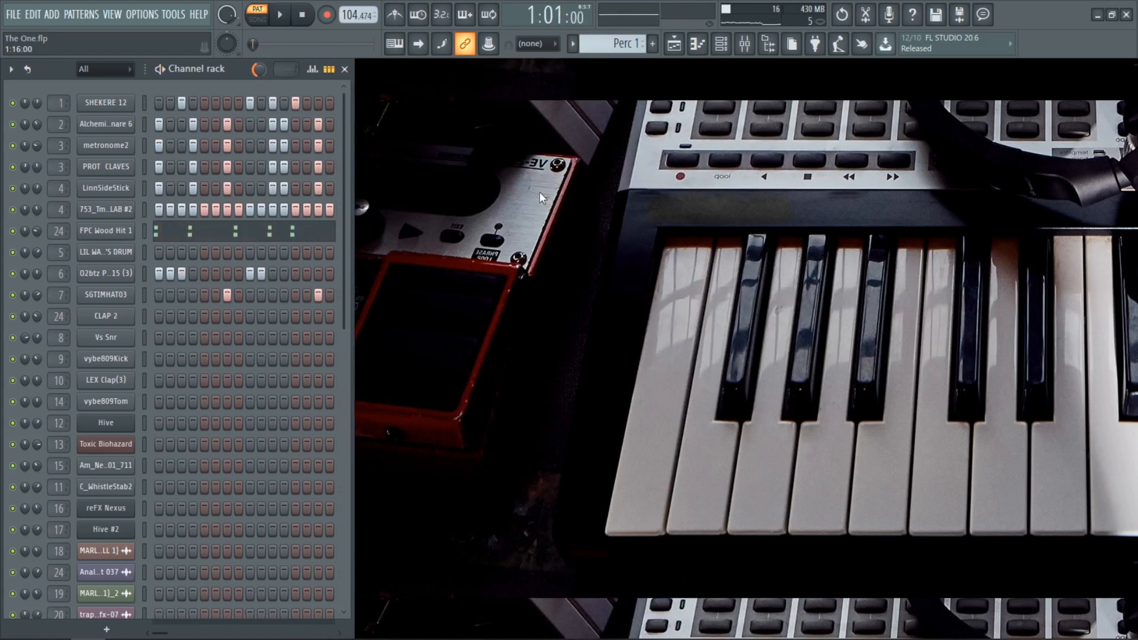
Step: View the Mixer with its Master track effect slots and close it again
click(746, 44)
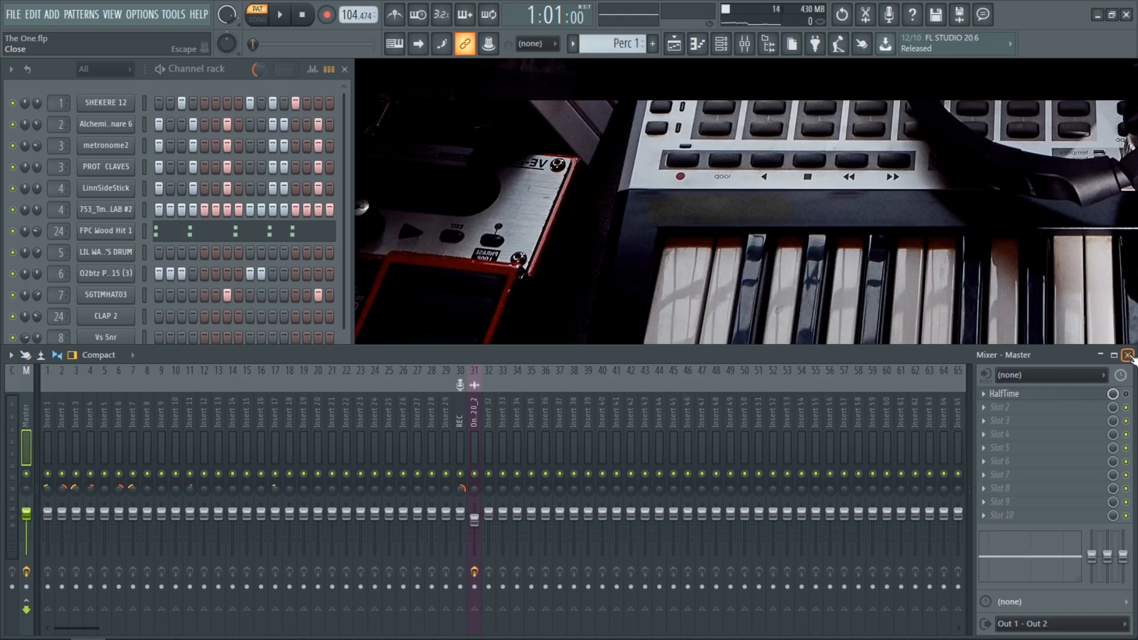
click(1128, 355)
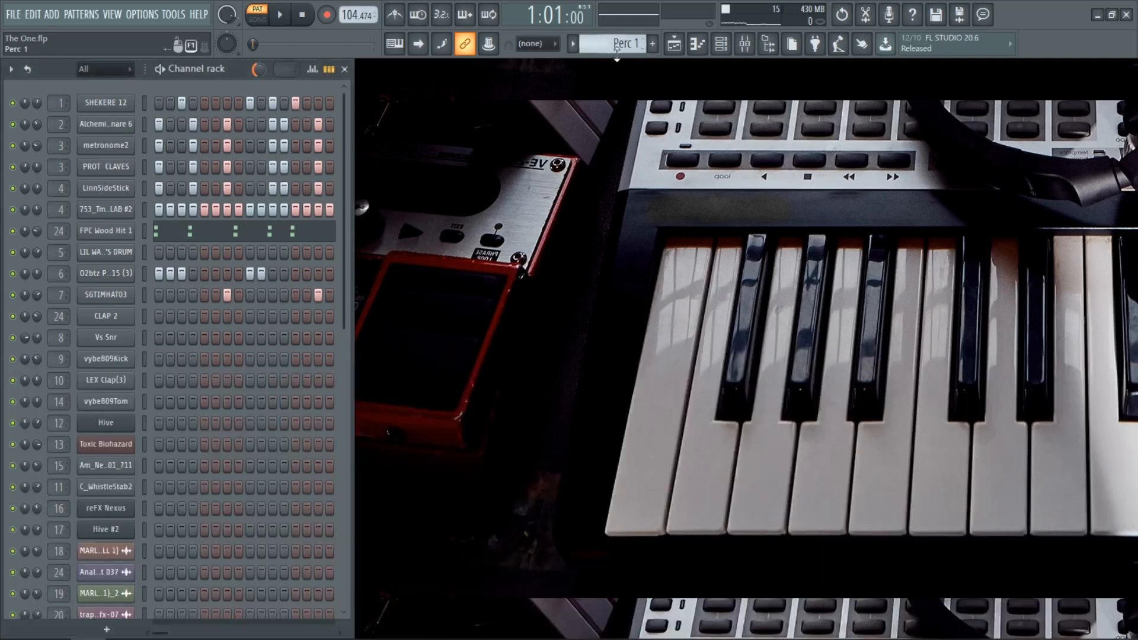
Step: Play the Perc 2 pattern and compare it with Perc 1
scroll(618, 49, down, 1)
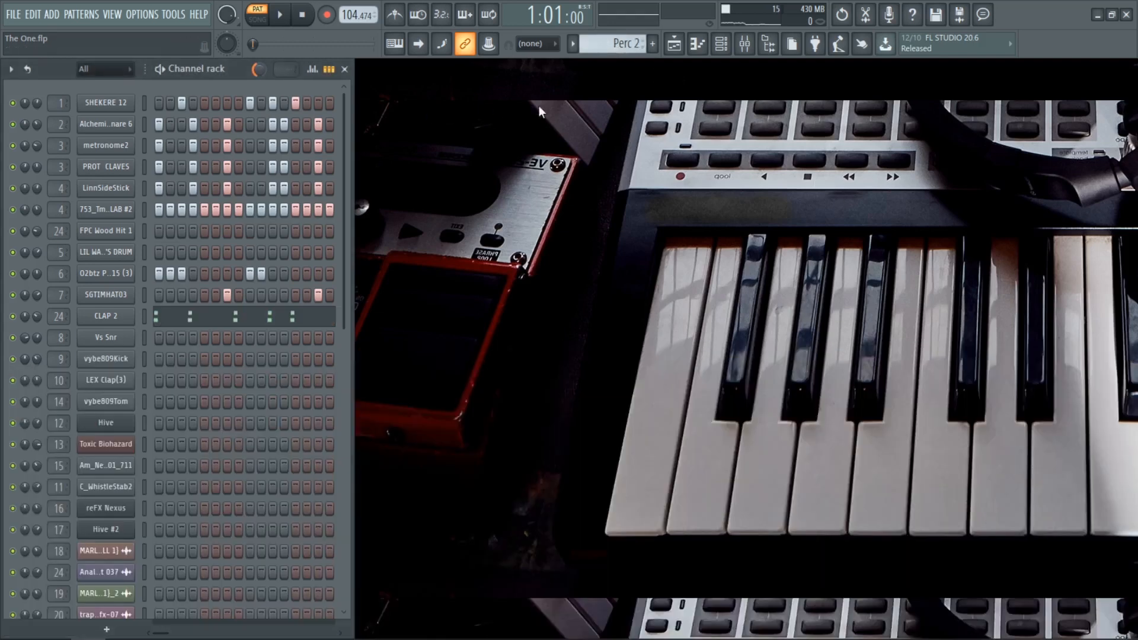
key(space)
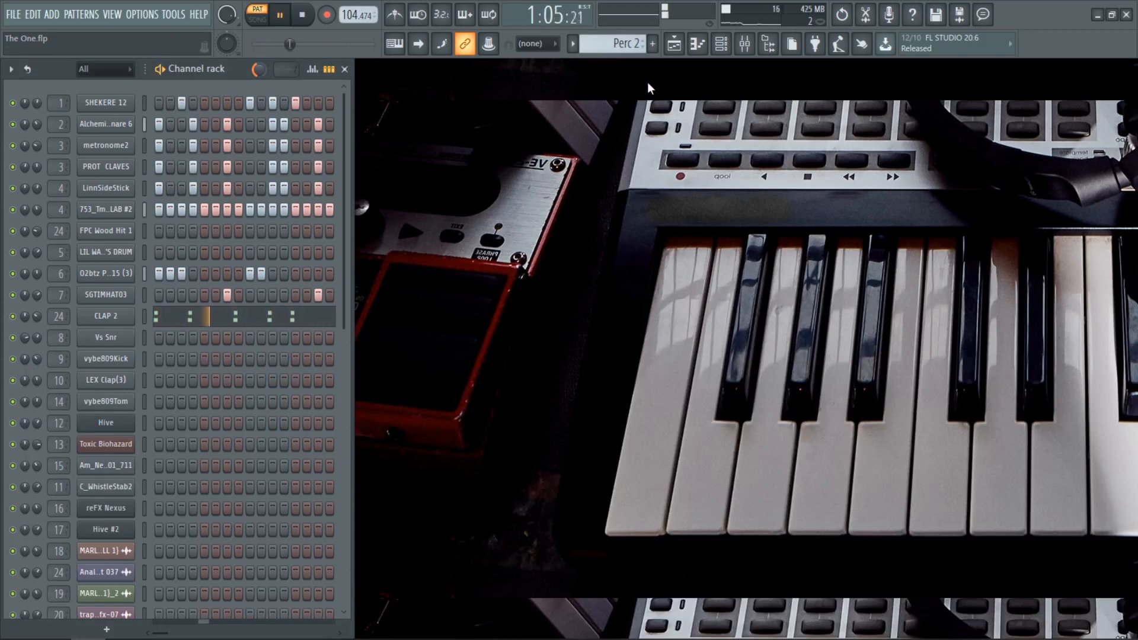
key(space)
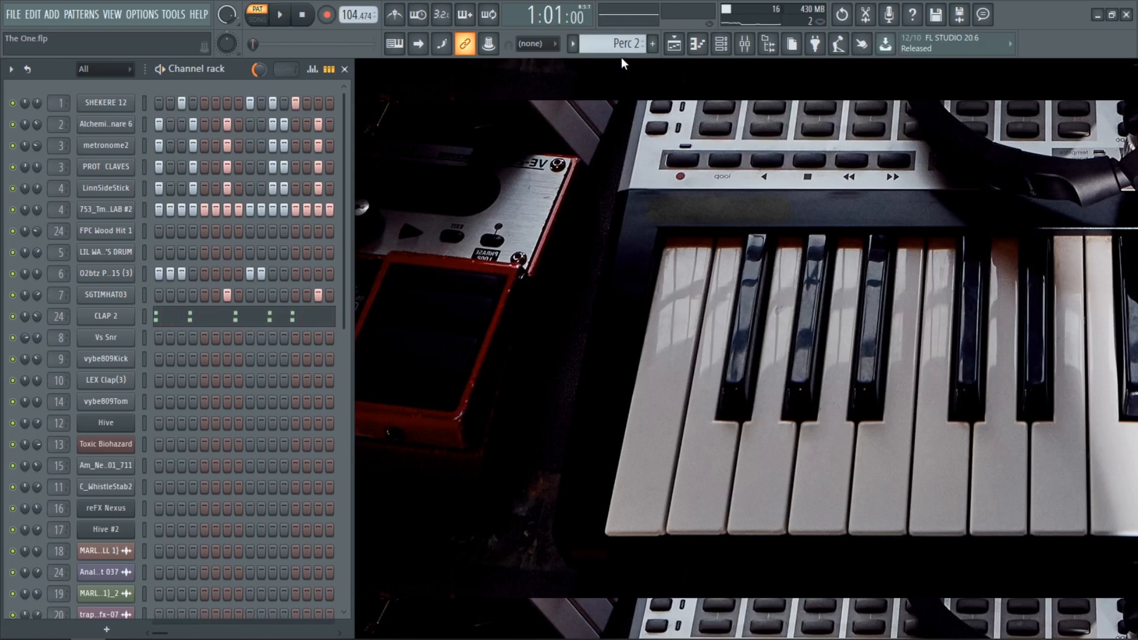
scroll(616, 48, up, 1)
key(space)
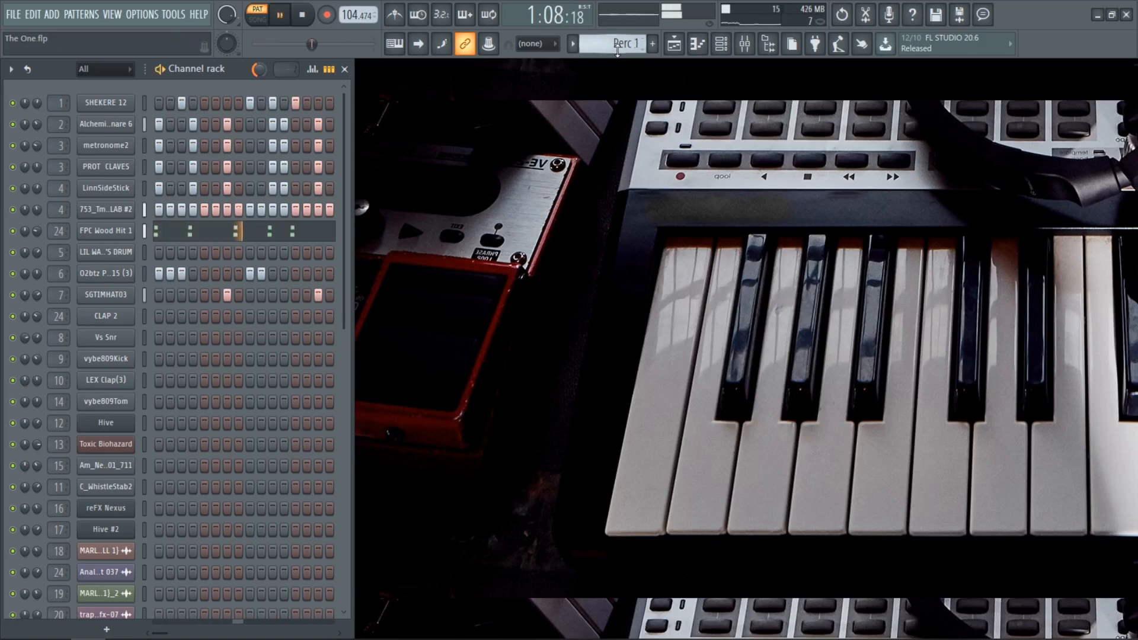
key(space)
Step: Play the Whistle pattern and examine the C_WhistleStab2 channel's notes and sampler settings
scroll(618, 50, down, 1)
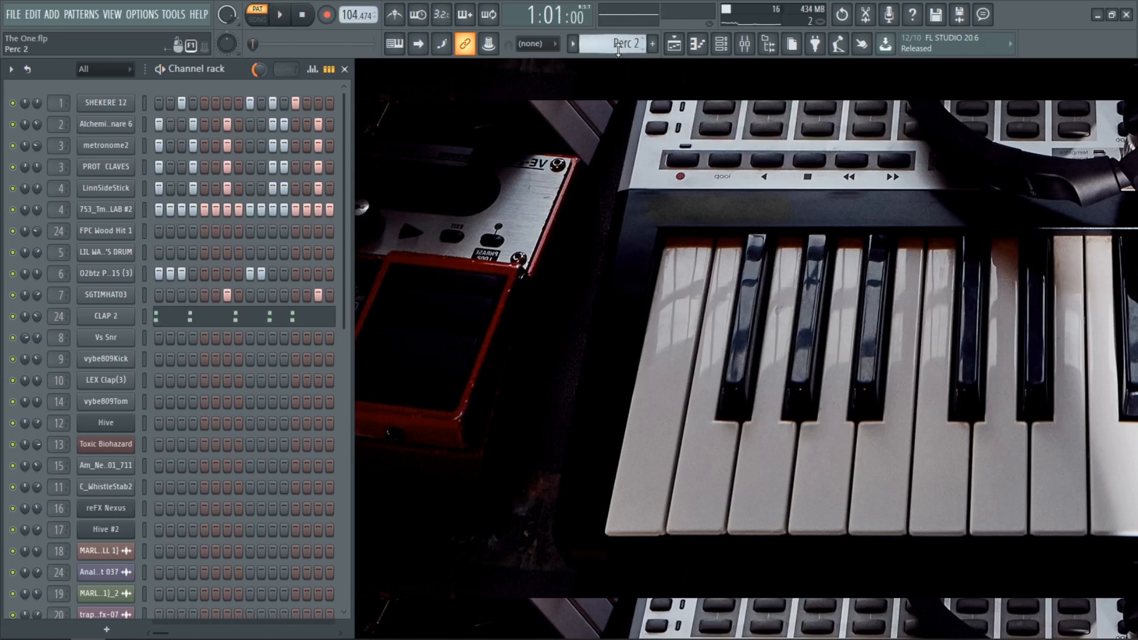
scroll(618, 51, down, 1)
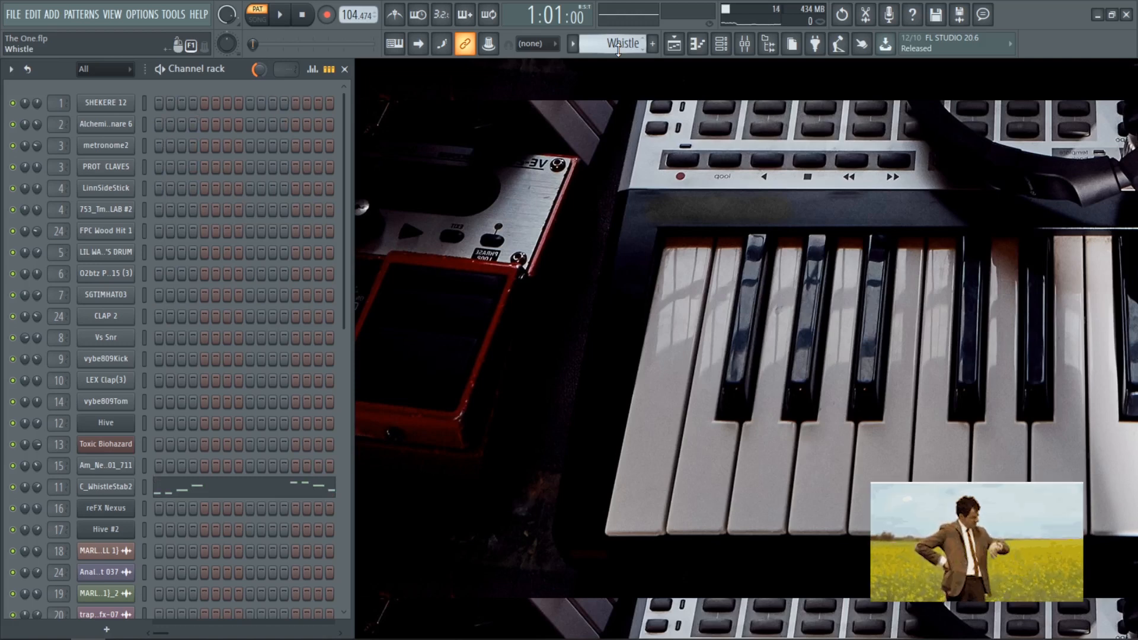
key(space)
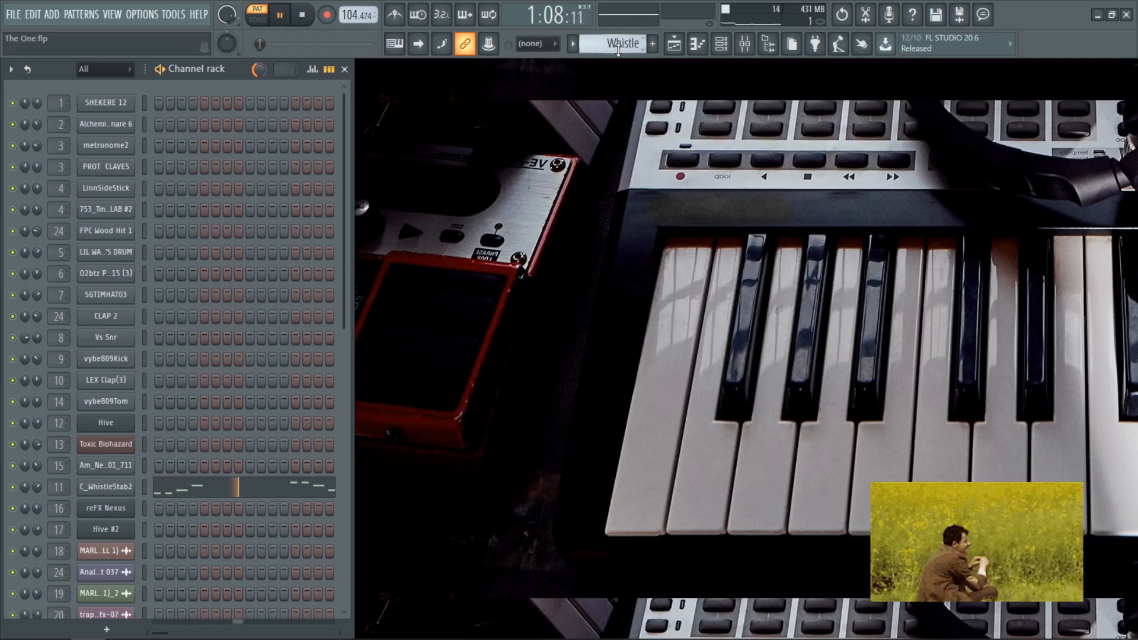
click(262, 490)
scroll(432, 421, up, 3)
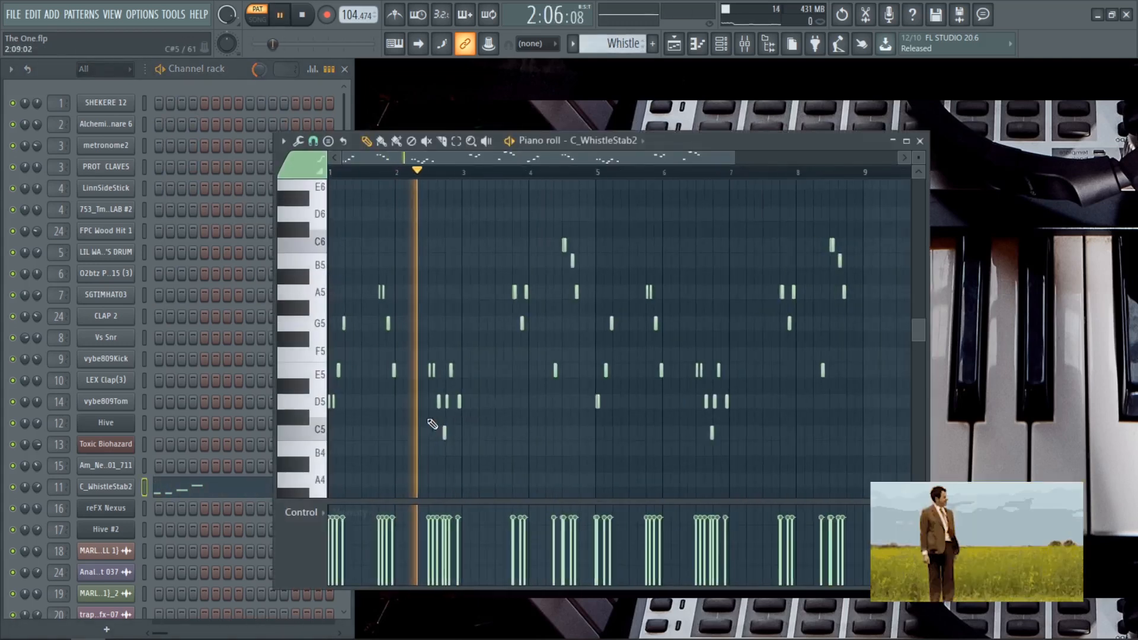
scroll(434, 419, down, 1)
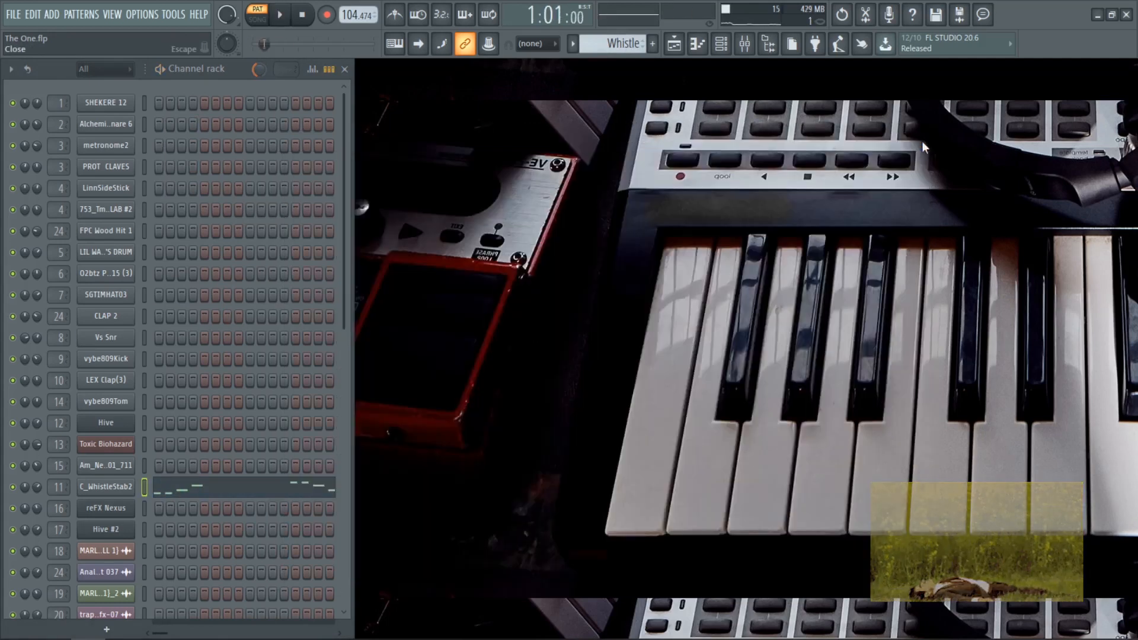
click(129, 489)
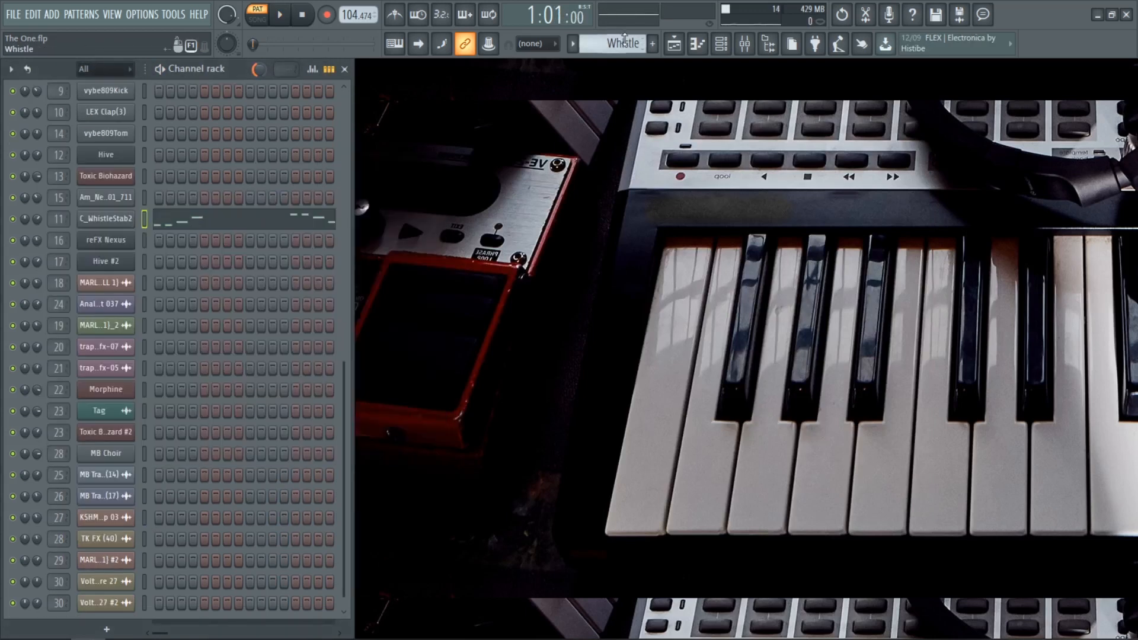
Step: Play the Pad pattern and examine the Hive channel's chords in the Piano roll
scroll(624, 39, down, 1)
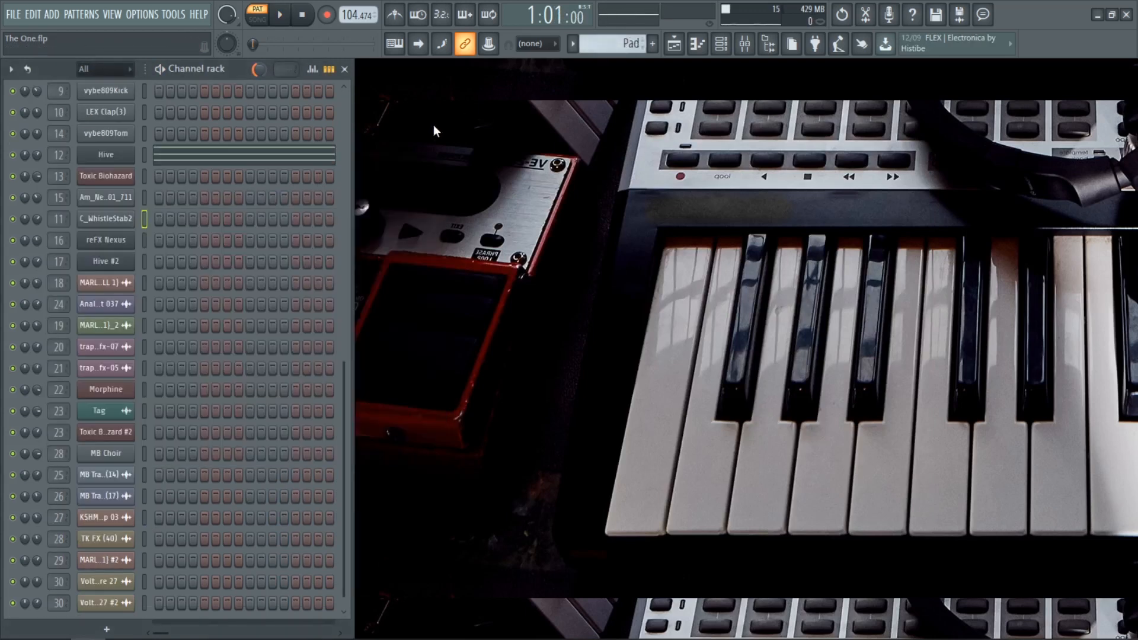
key(space)
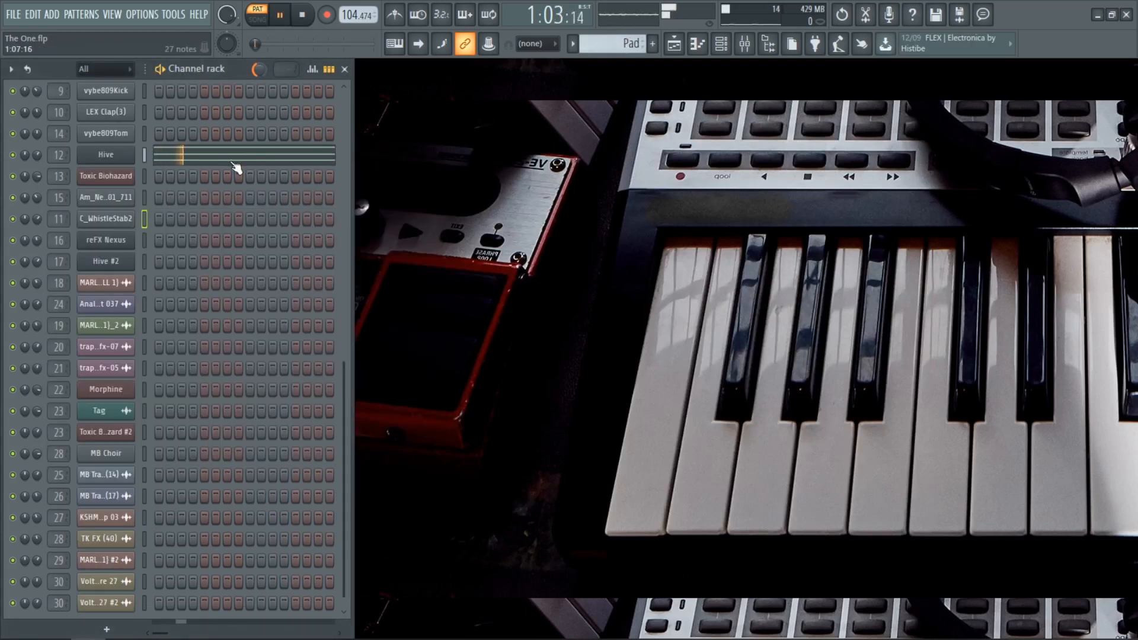
click(237, 167)
scroll(374, 331, down, 2)
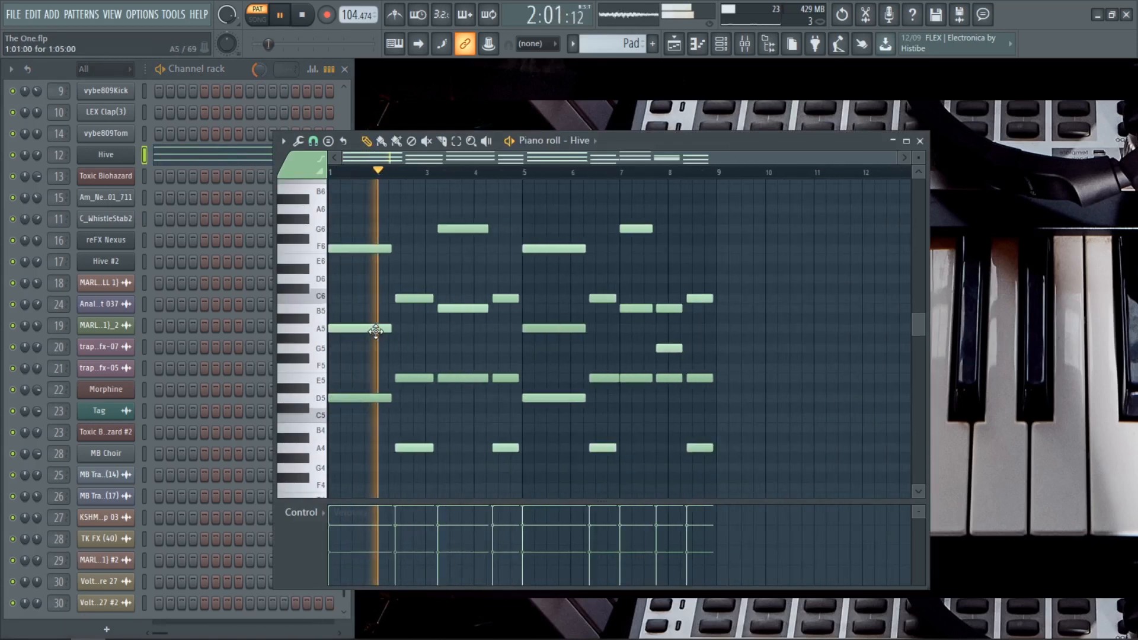
key(space)
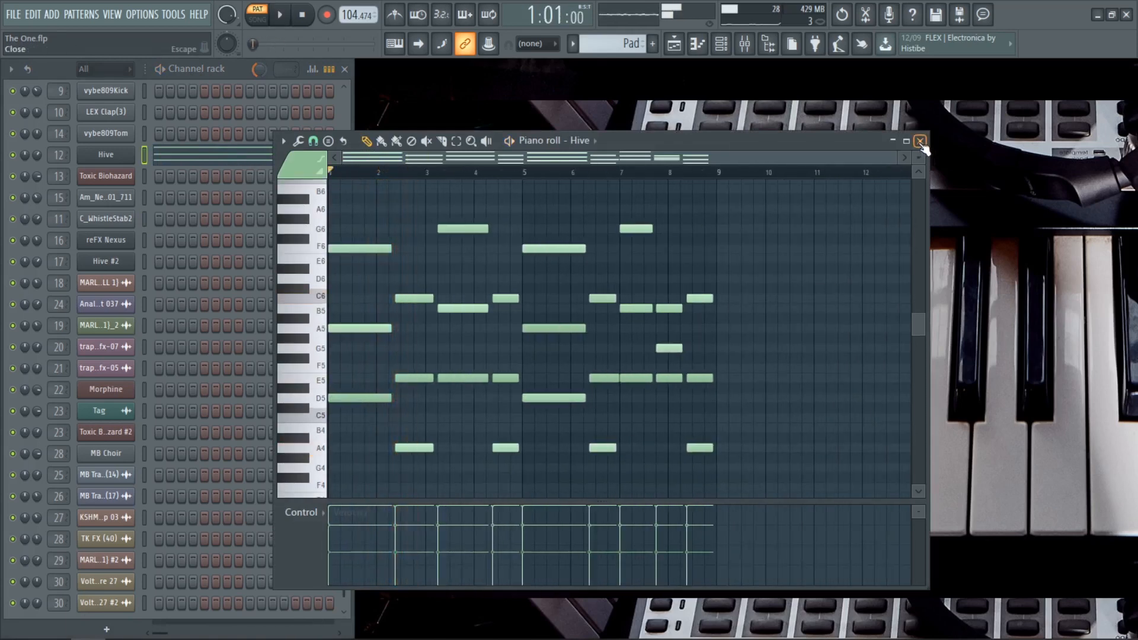
click(920, 143)
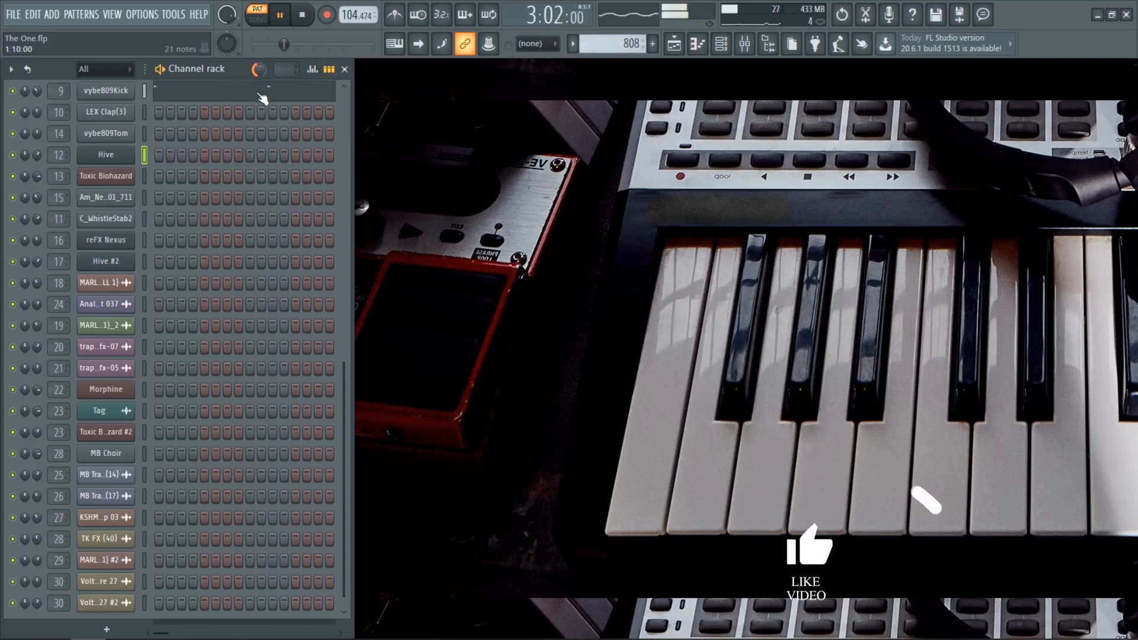
Step: Play the 808 pattern and examine the vybe809Kick channel's notes in the Piano roll
click(255, 90)
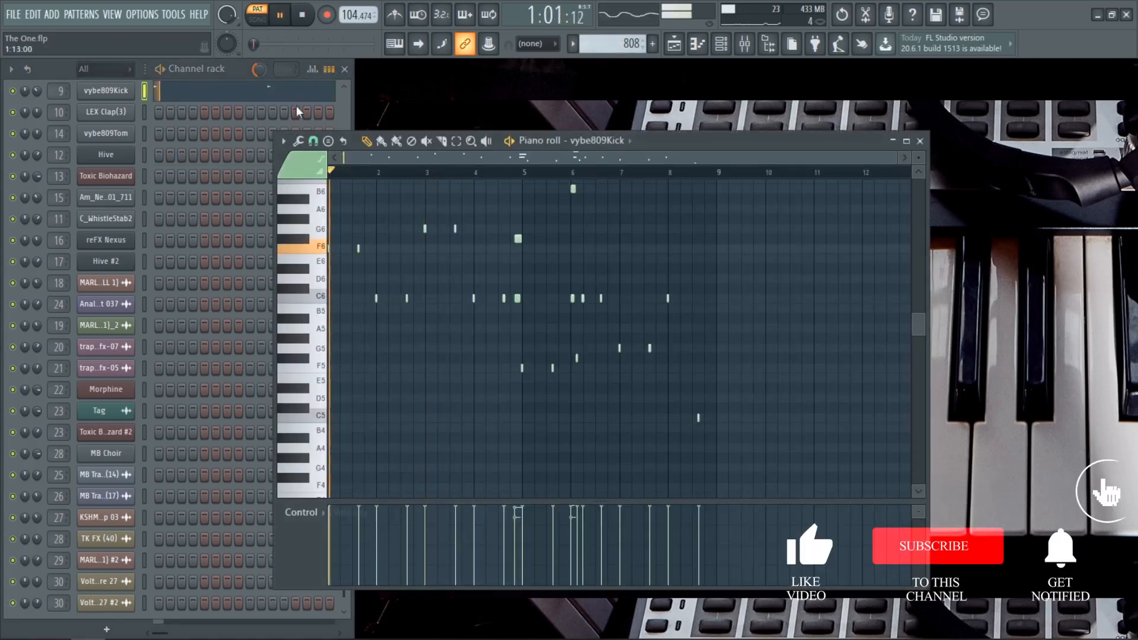
scroll(602, 356, up, 2)
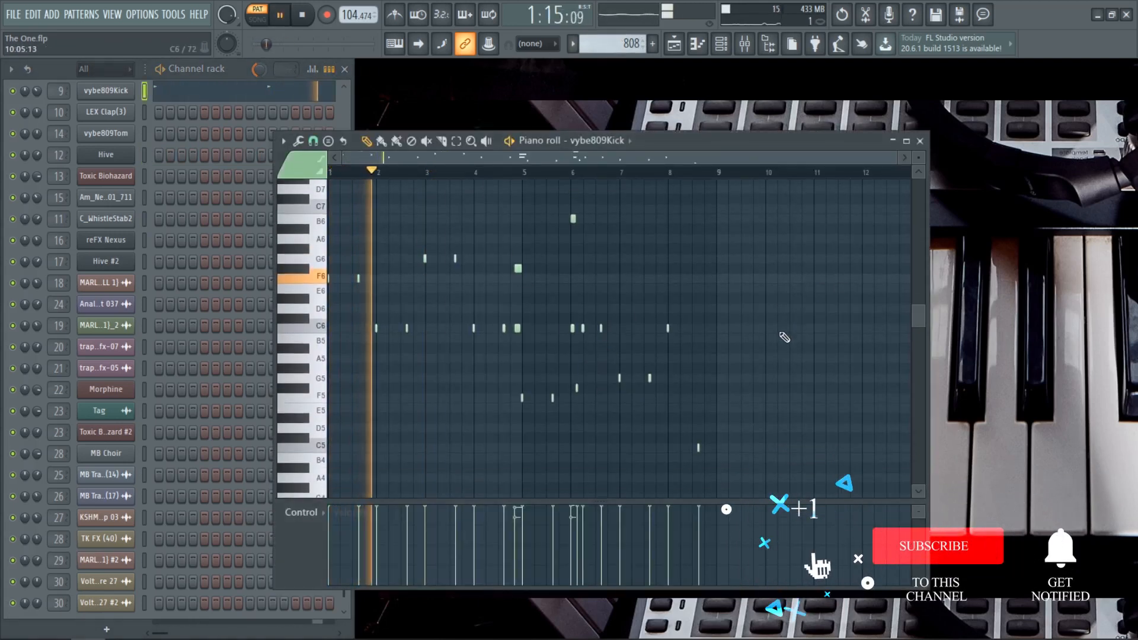
click(921, 142)
key(space)
scroll(334, 297, up, 3)
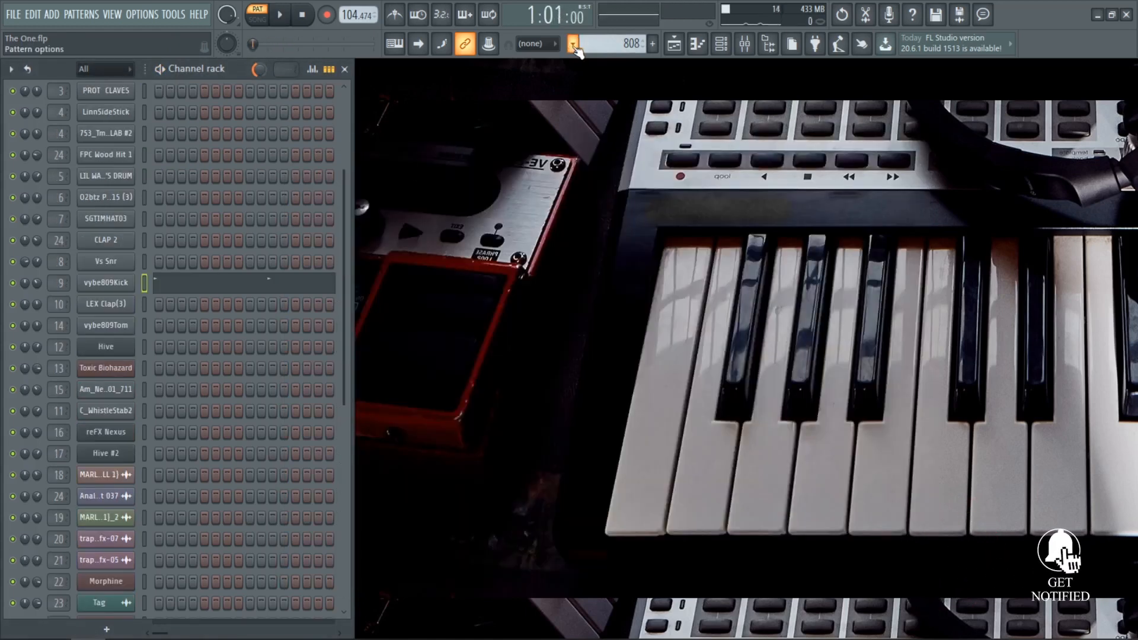
Step: Play the Dark bass pattern and examine the Toxic Biohazard channel's notes and synth settings
click(573, 45)
click(614, 127)
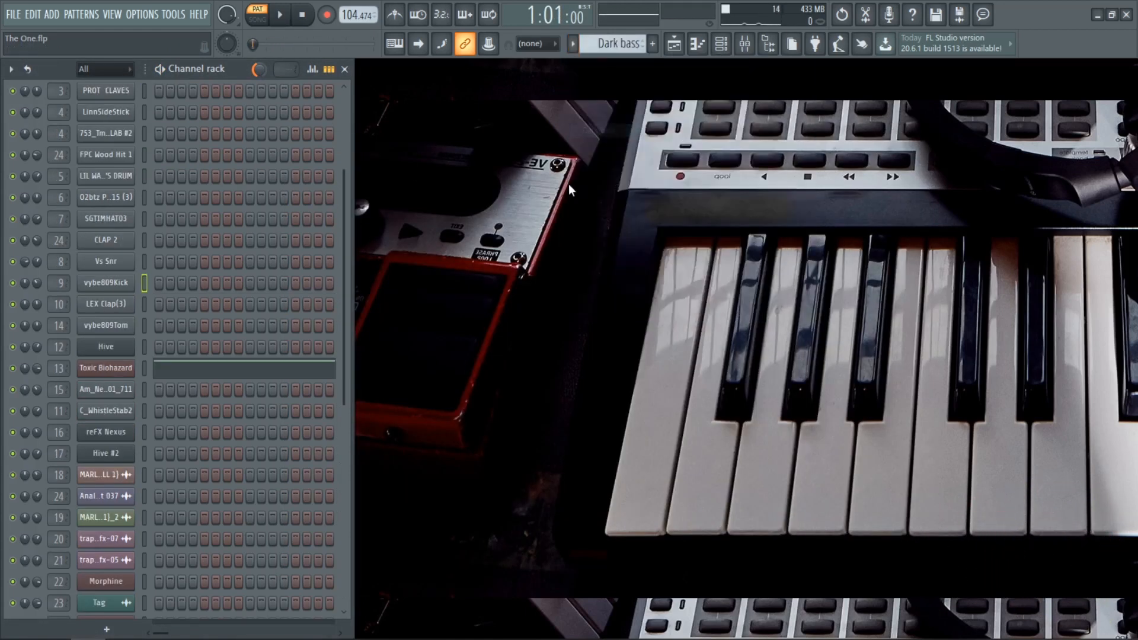
key(space)
click(233, 373)
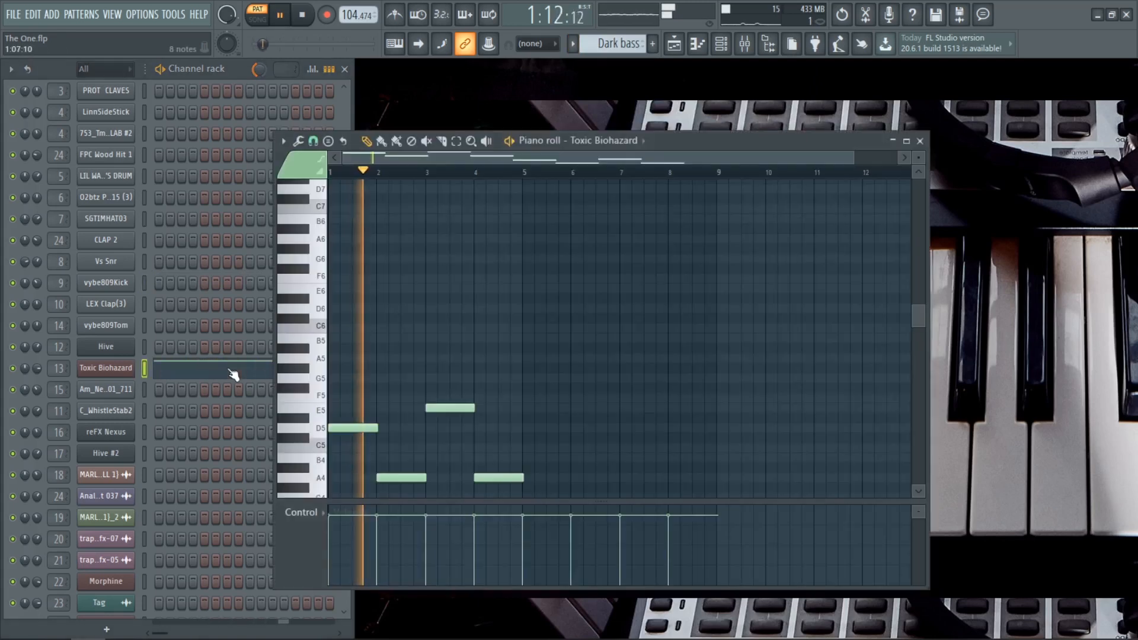
scroll(468, 303, down, 5)
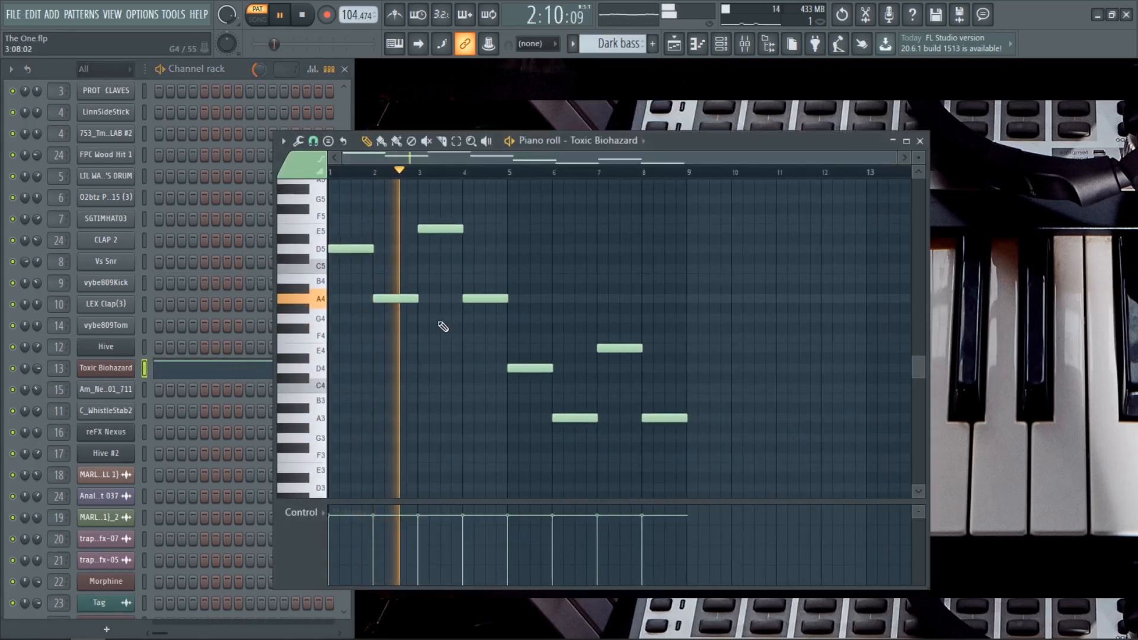
key(space)
click(105, 368)
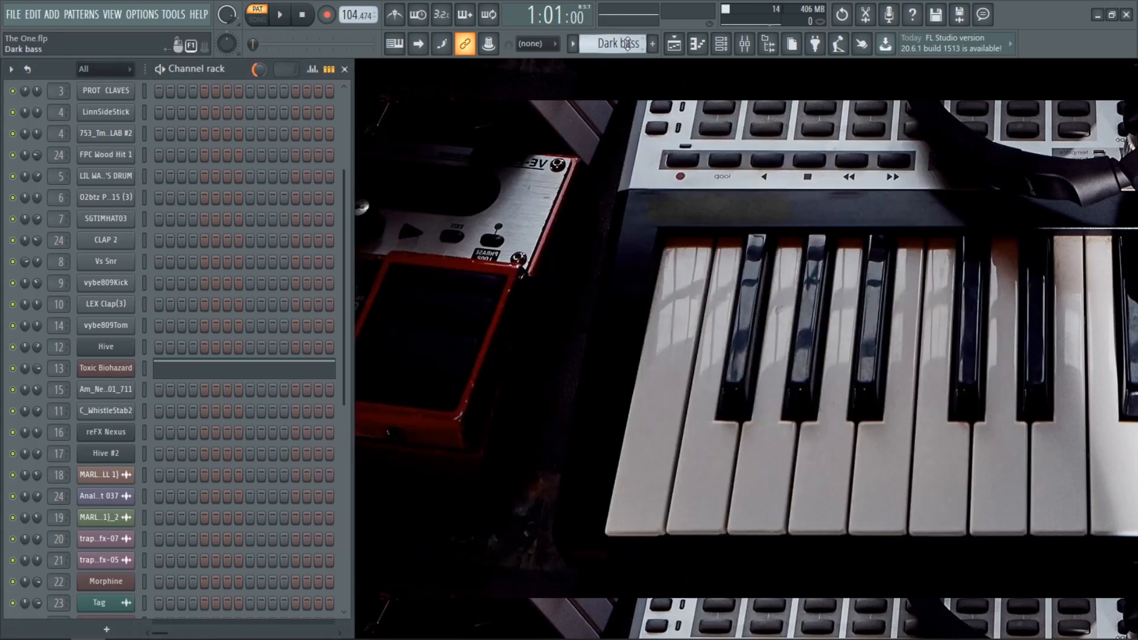
Step: Play the KicknSnare pattern and examine the LIL WANE'S DRUM channel's sampler settings
scroll(628, 45, down, 1)
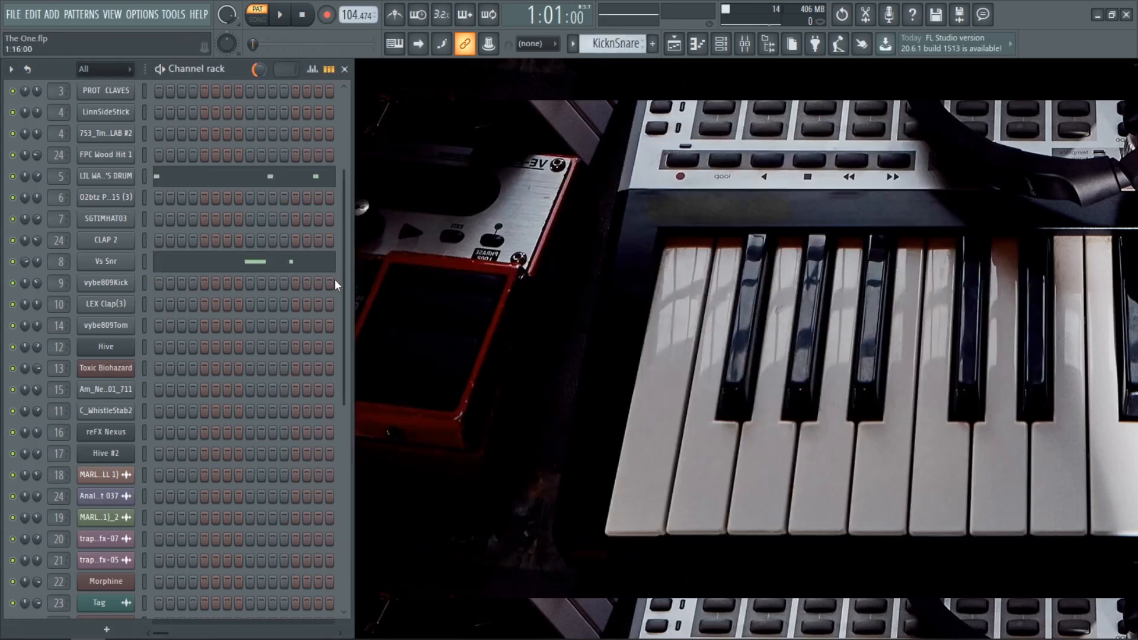
key(space)
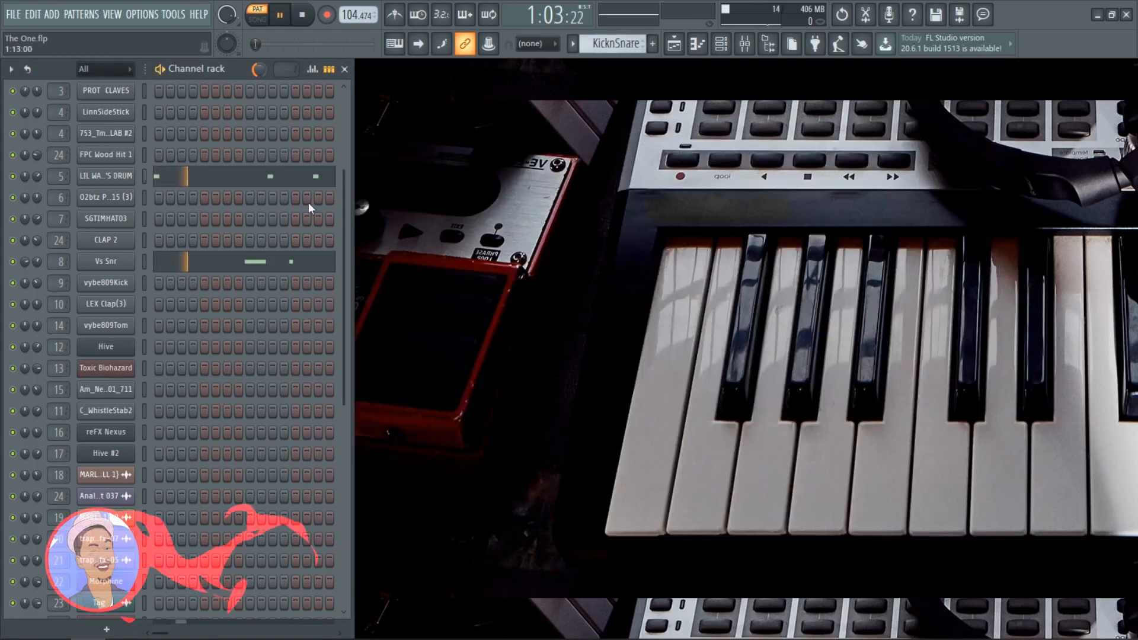
click(118, 177)
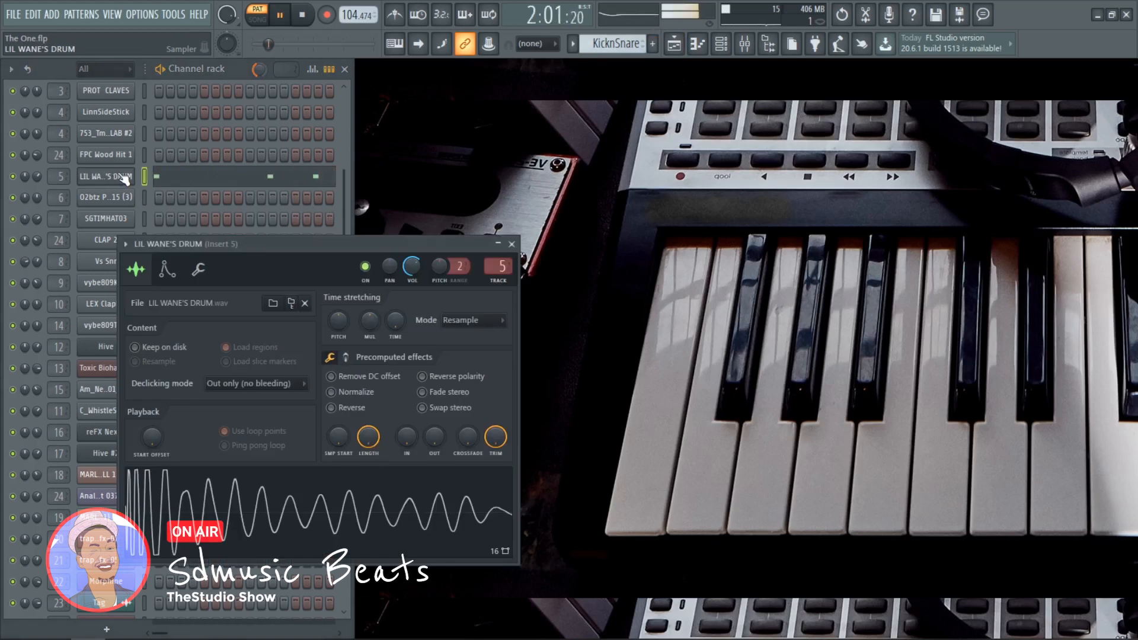
click(512, 244)
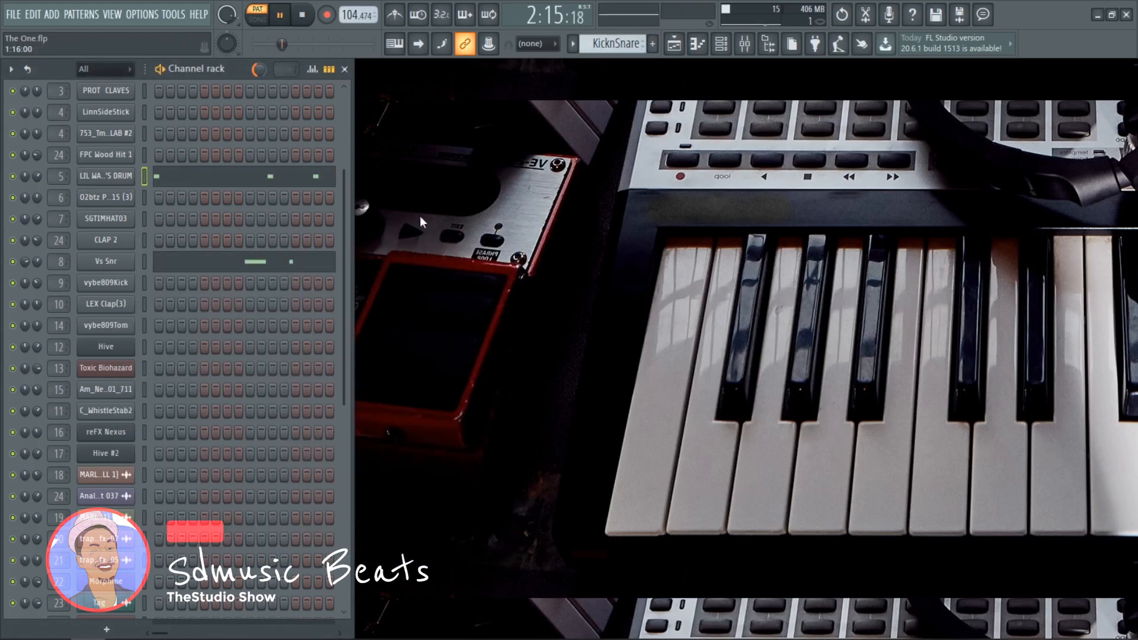
key(space)
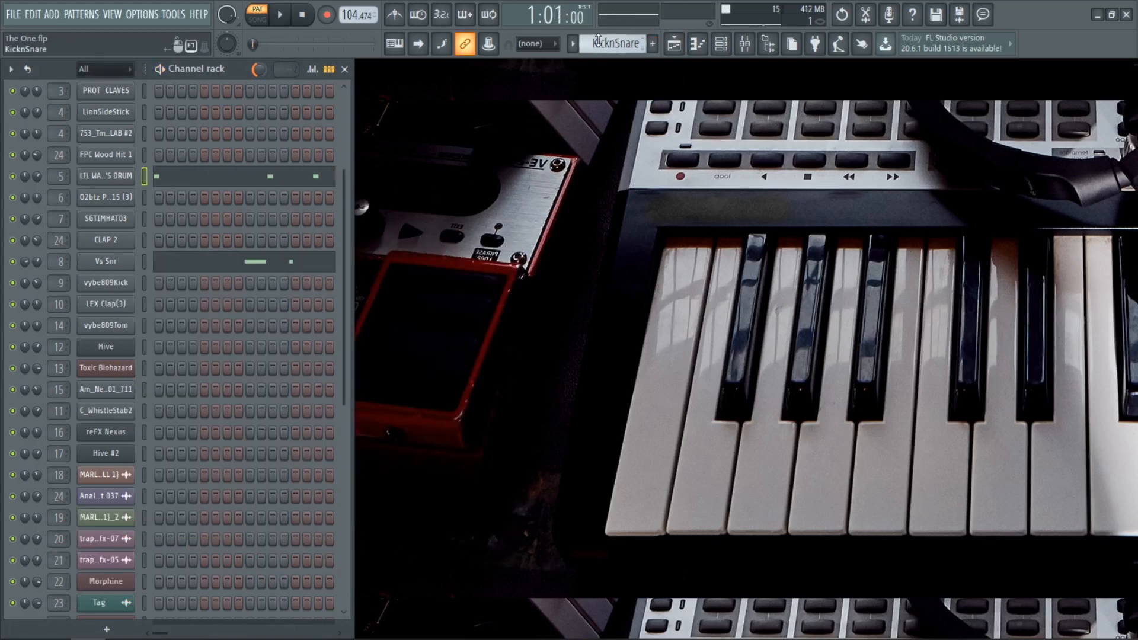
Step: Play the ClapnTom pattern and examine the LEX Clap(3) and vybe809Tom notes in the Piano roll
click(573, 44)
click(596, 159)
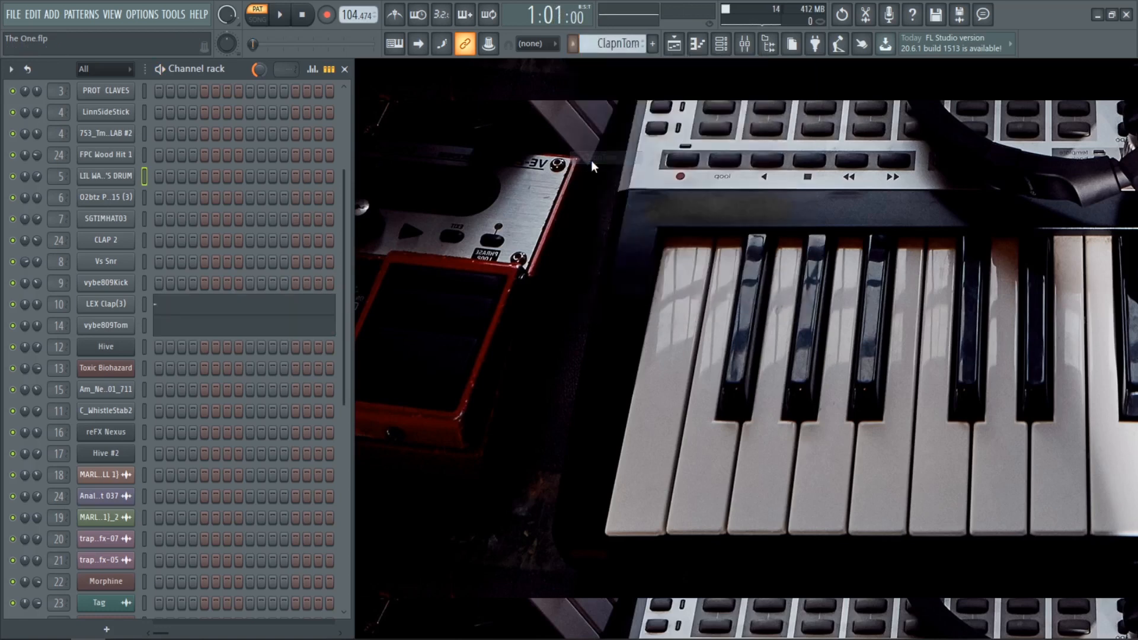
key(space)
click(195, 307)
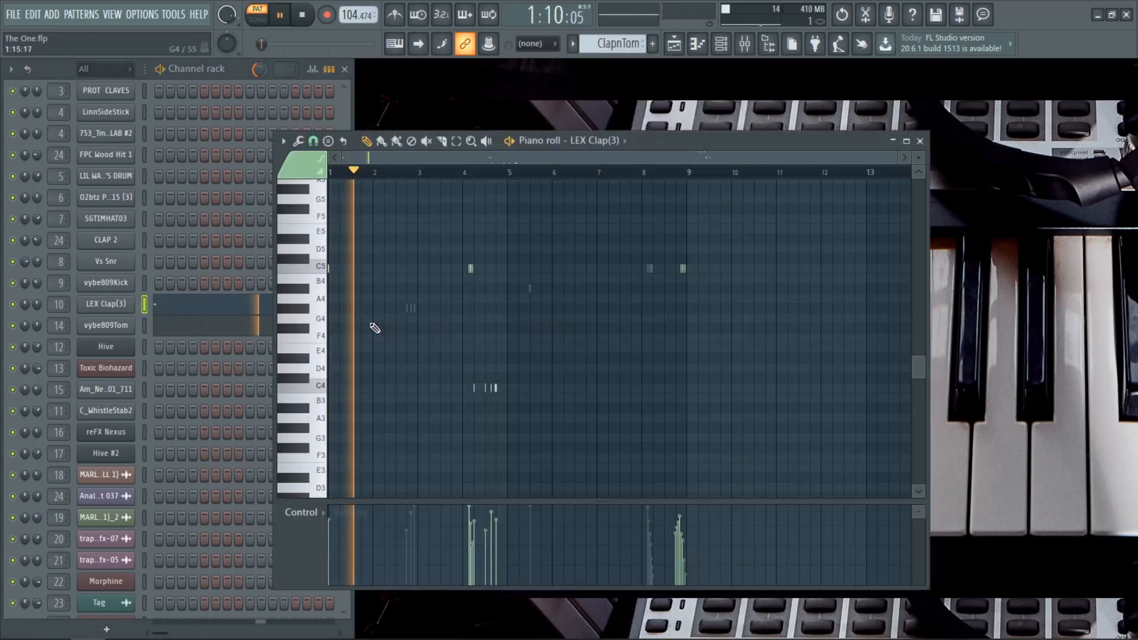
click(920, 141)
click(255, 332)
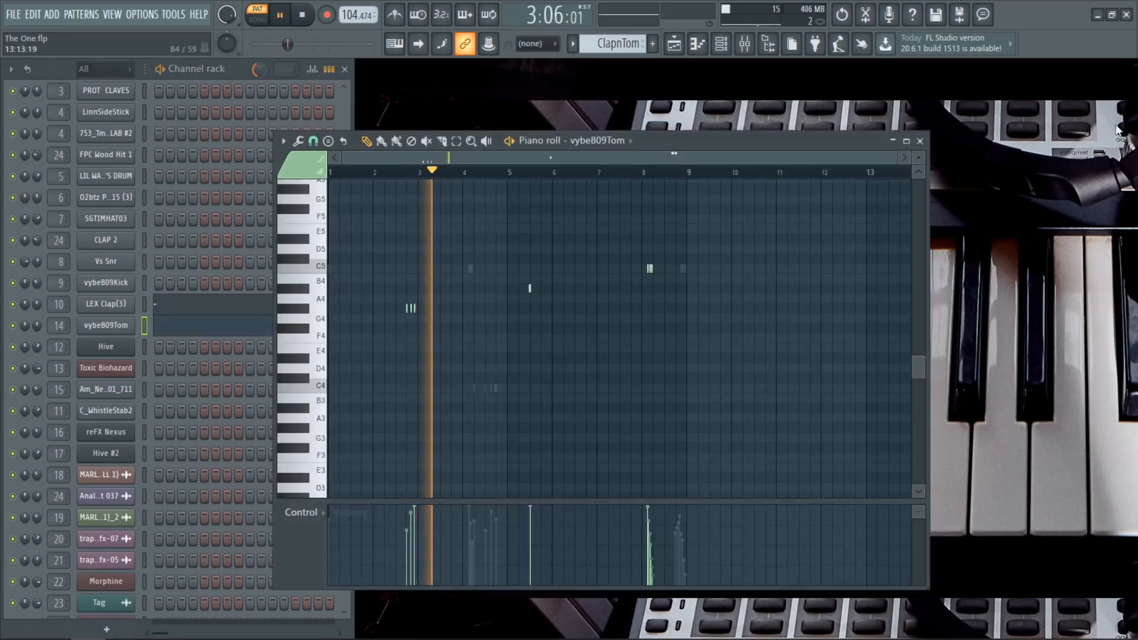
click(903, 136)
key(space)
Step: Play the Chord pattern and examine the Am_NeoSoulGuitar_01_711 channel's notes and sampler settings
scroll(610, 44, down, 1)
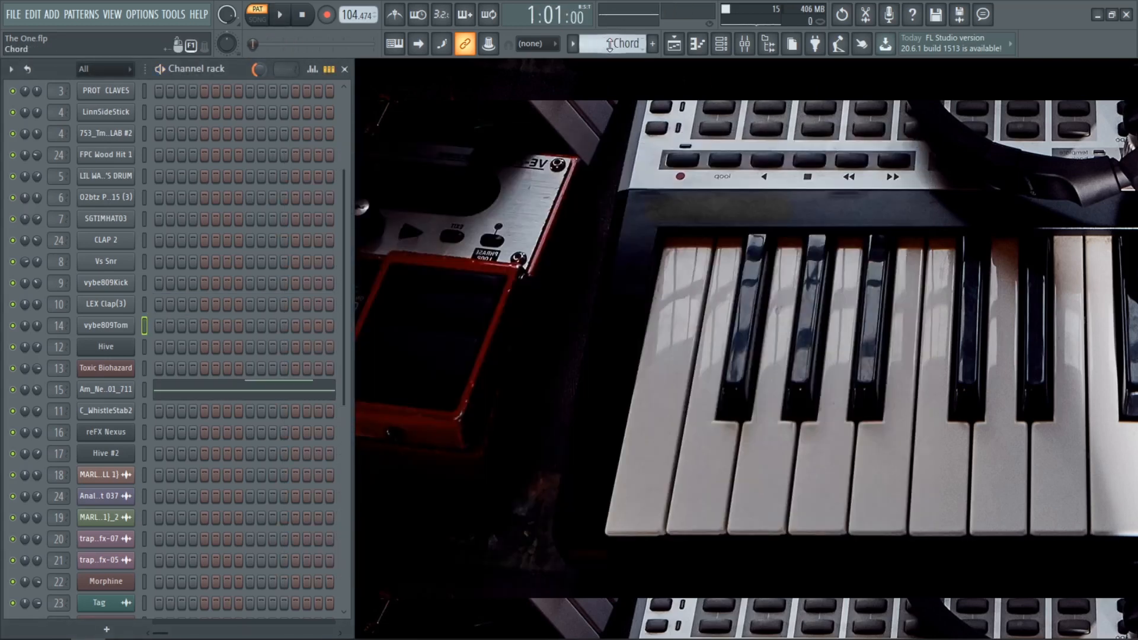
click(229, 392)
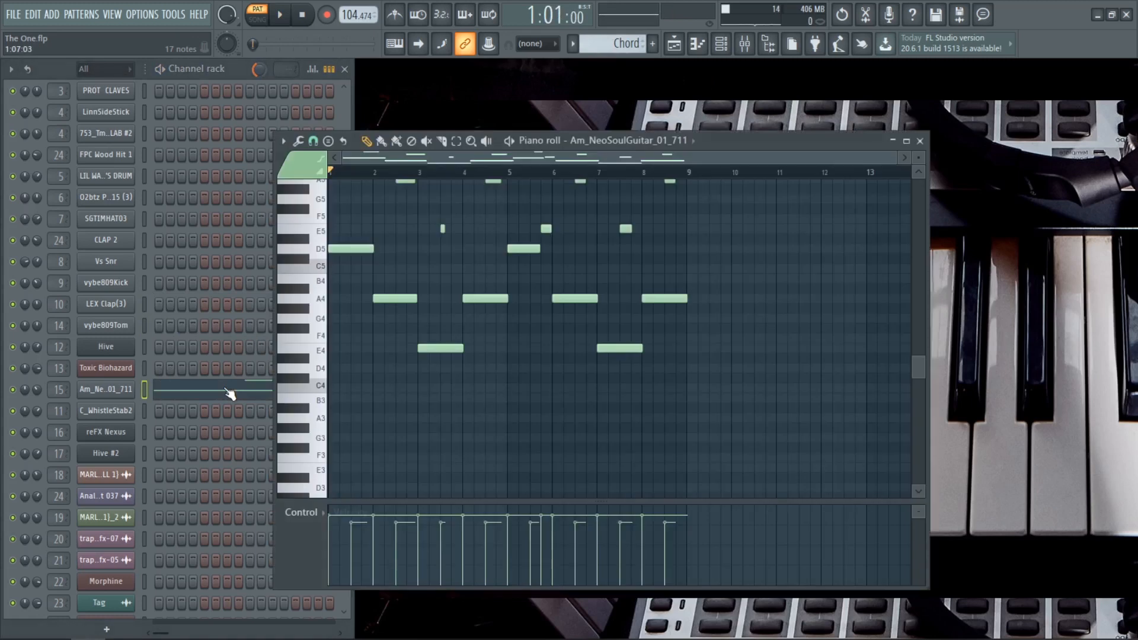
scroll(457, 375, up, 3)
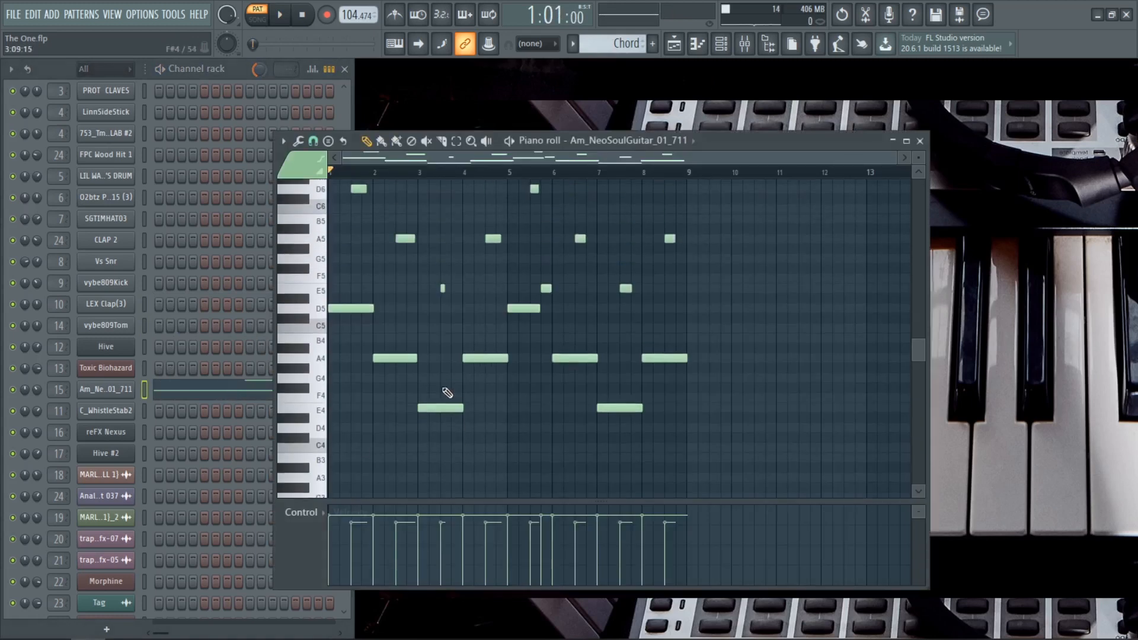
click(114, 392)
click(43, 177)
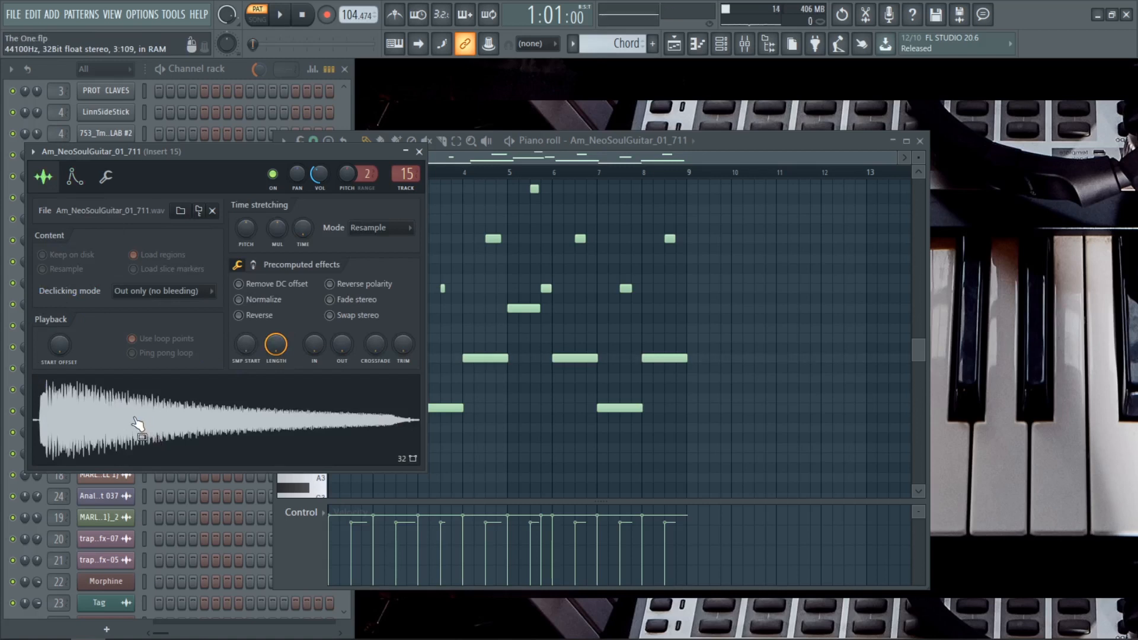
key(space)
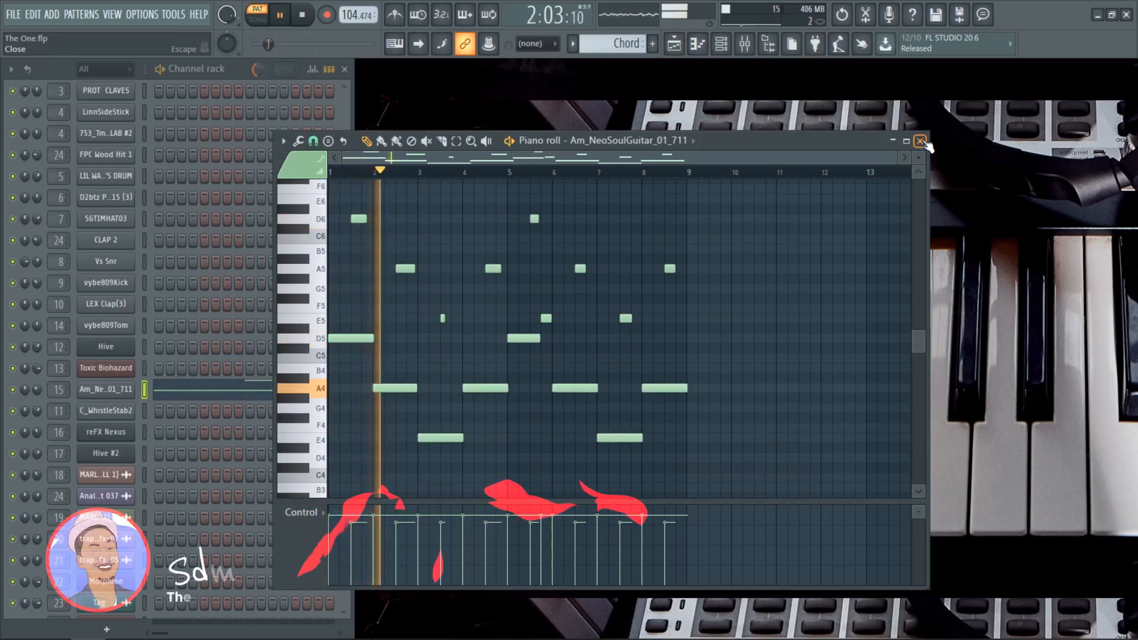
click(921, 141)
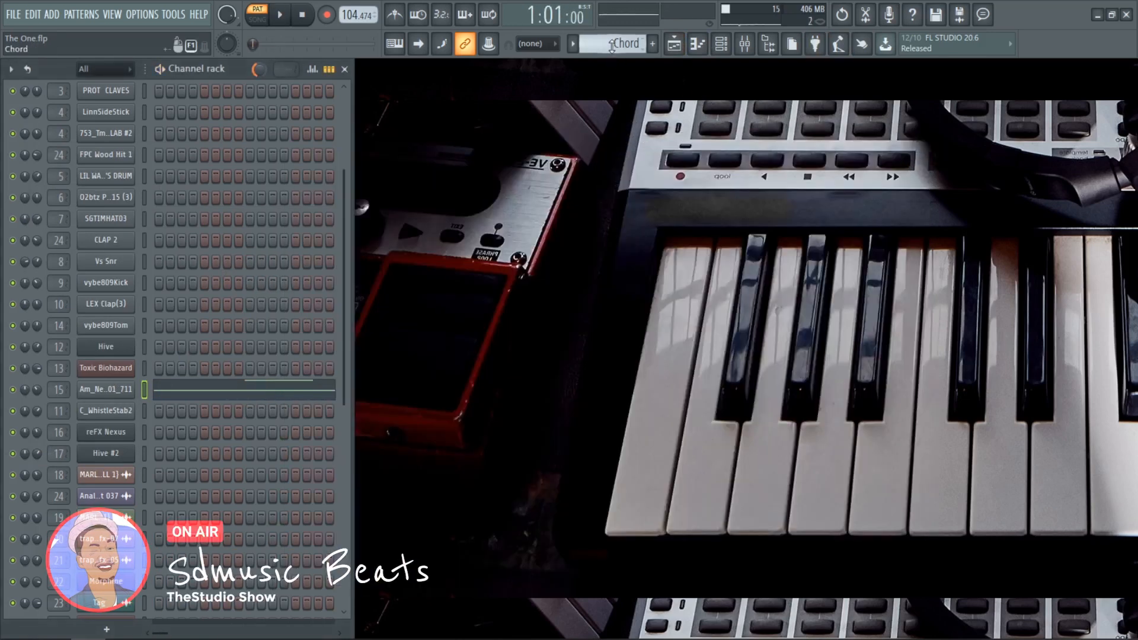
Step: Play the Sine Bass pattern and examine the reFX Nexus channel's notes in the Piano roll
scroll(612, 47, down, 1)
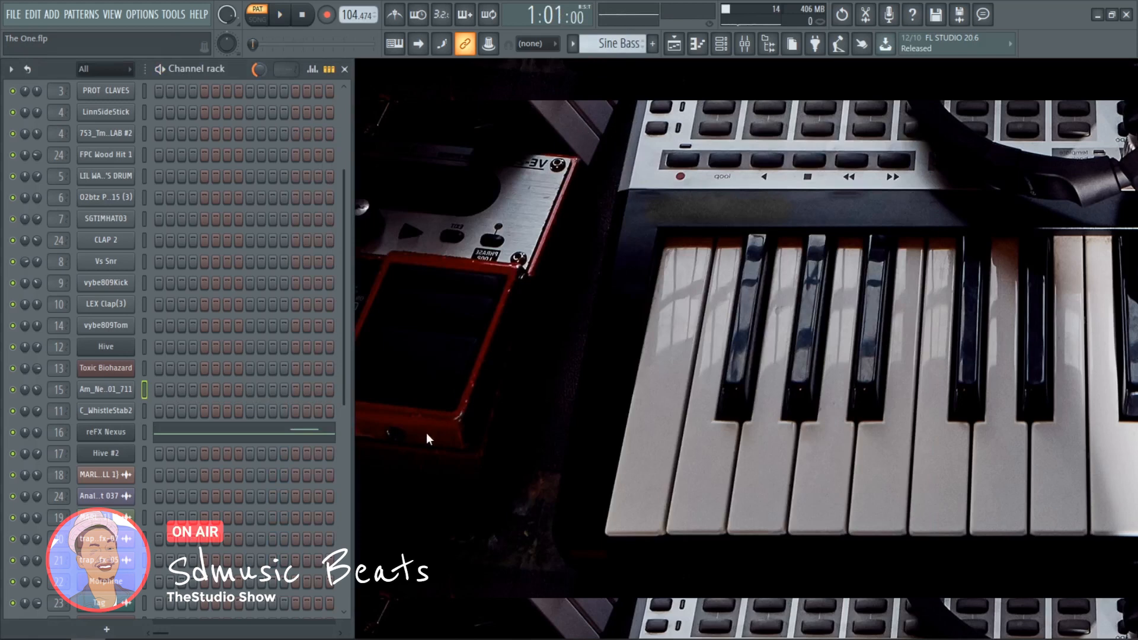
key(space)
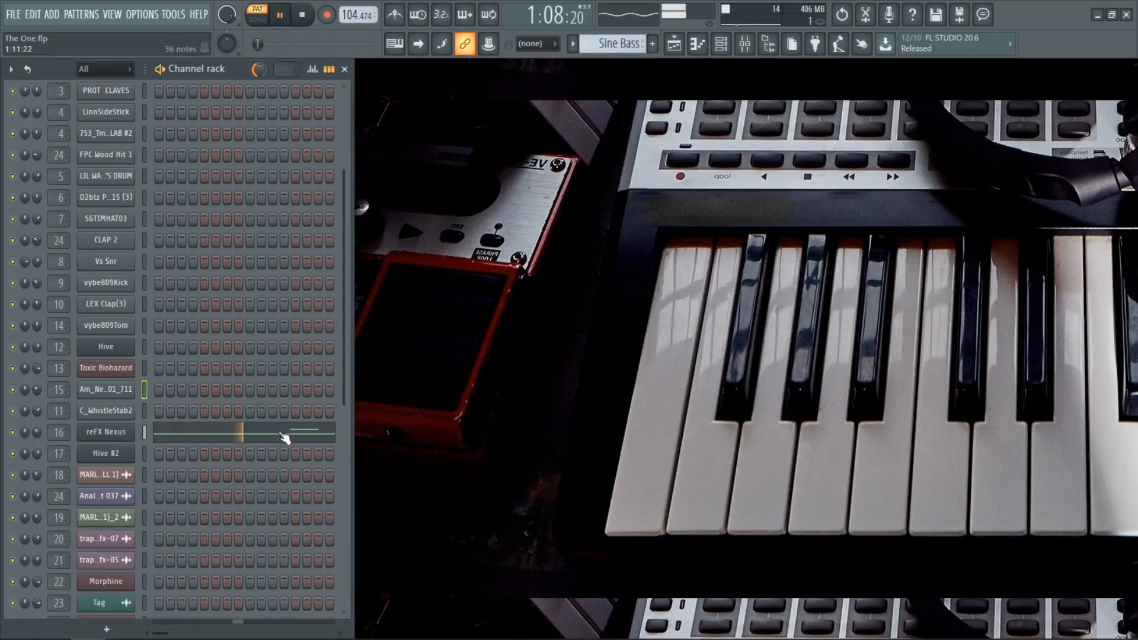
click(285, 438)
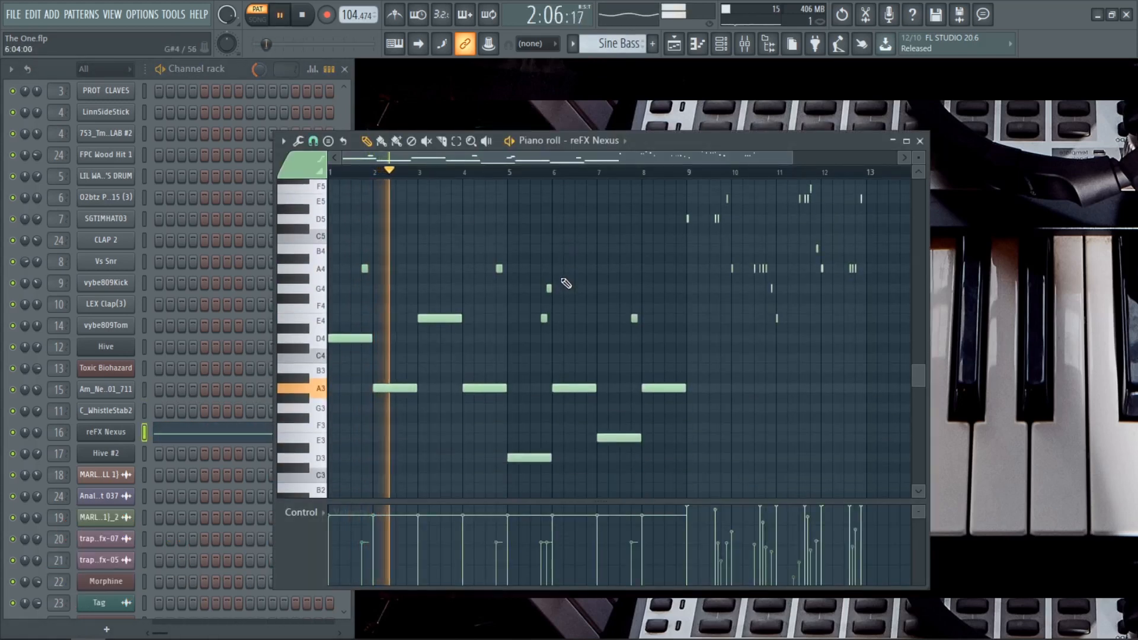
scroll(566, 283, down, 2)
scroll(566, 285, up, 2)
key(space)
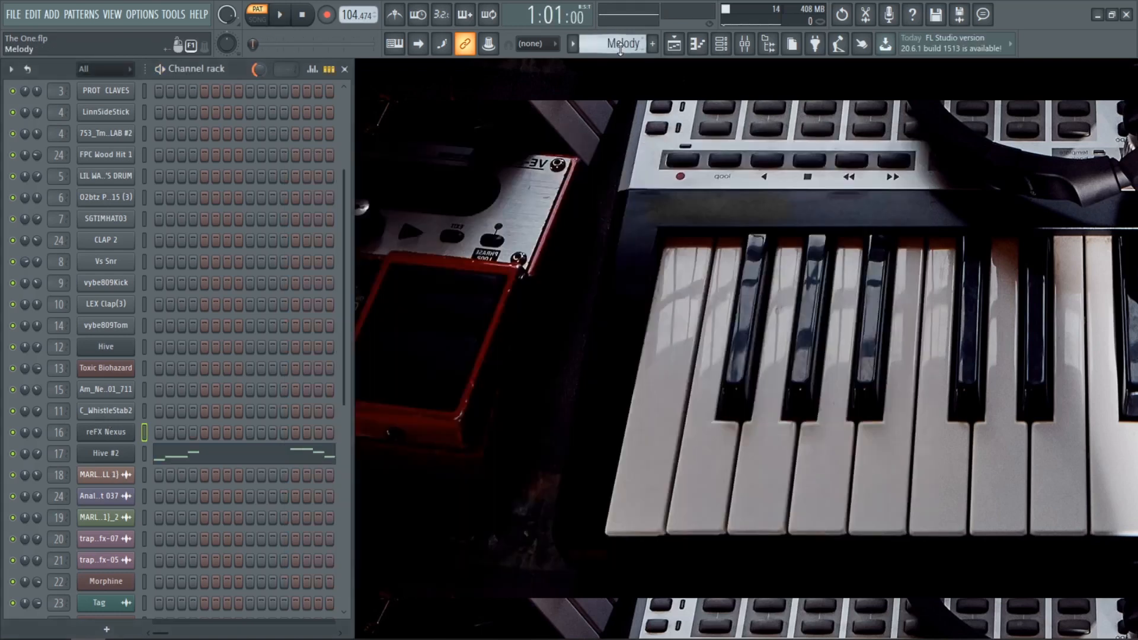
Step: Play the Melody pattern with the Hive #2 channel open in the Piano roll
key(space)
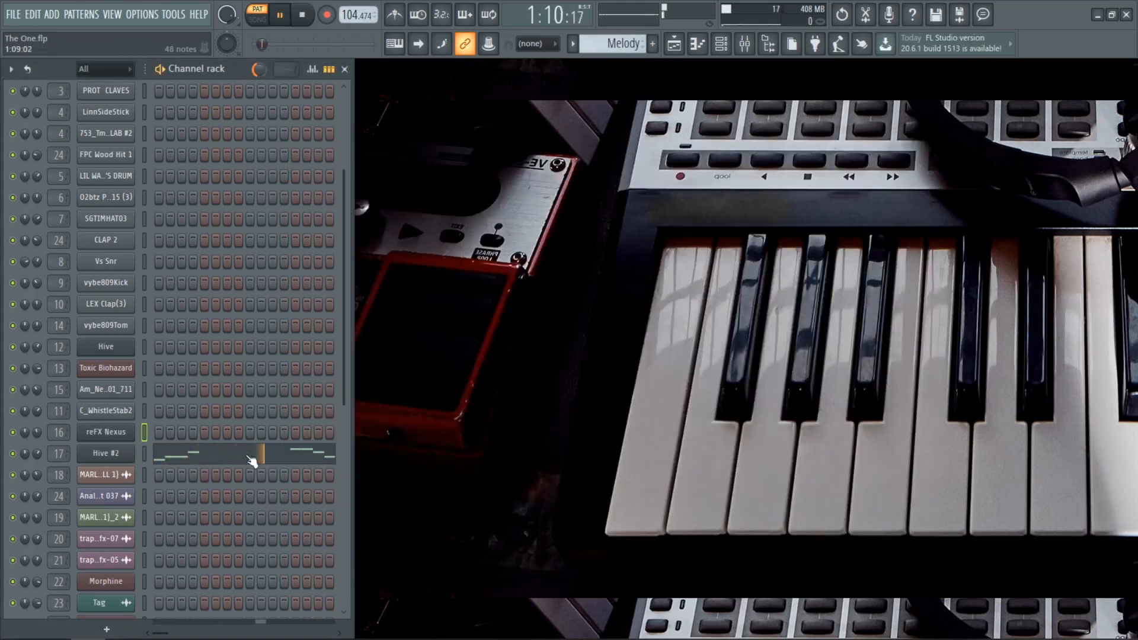
click(309, 457)
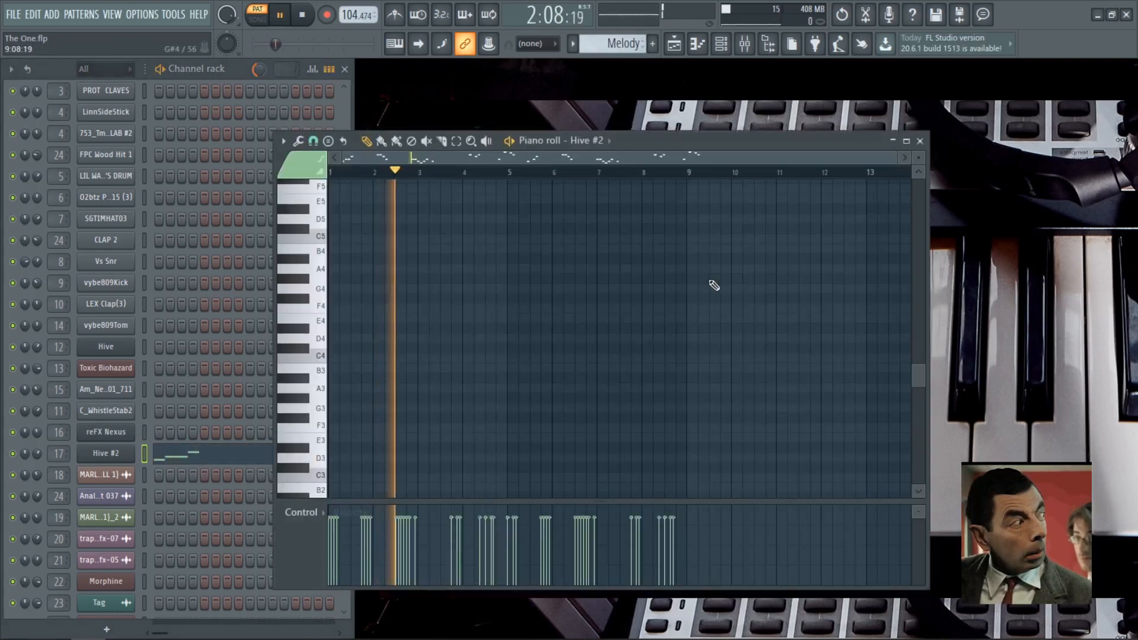
key(space)
click(920, 141)
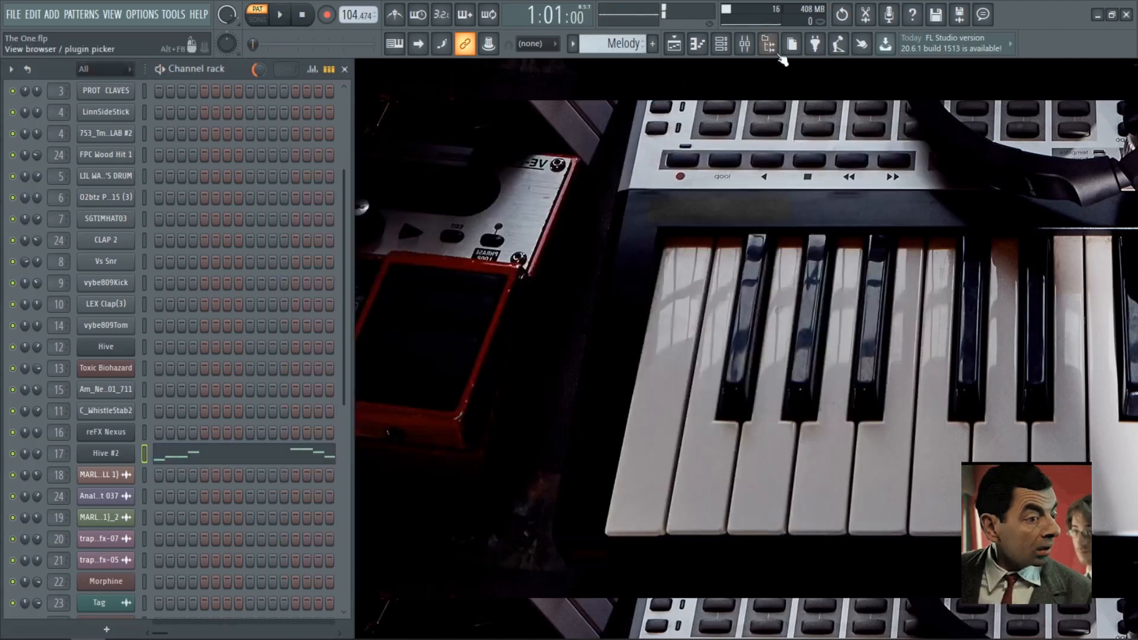
Step: Play the Lead Guitar pattern and examine the Morphine channel's notes in the Piano roll
scroll(591, 38, down, 1)
key(space)
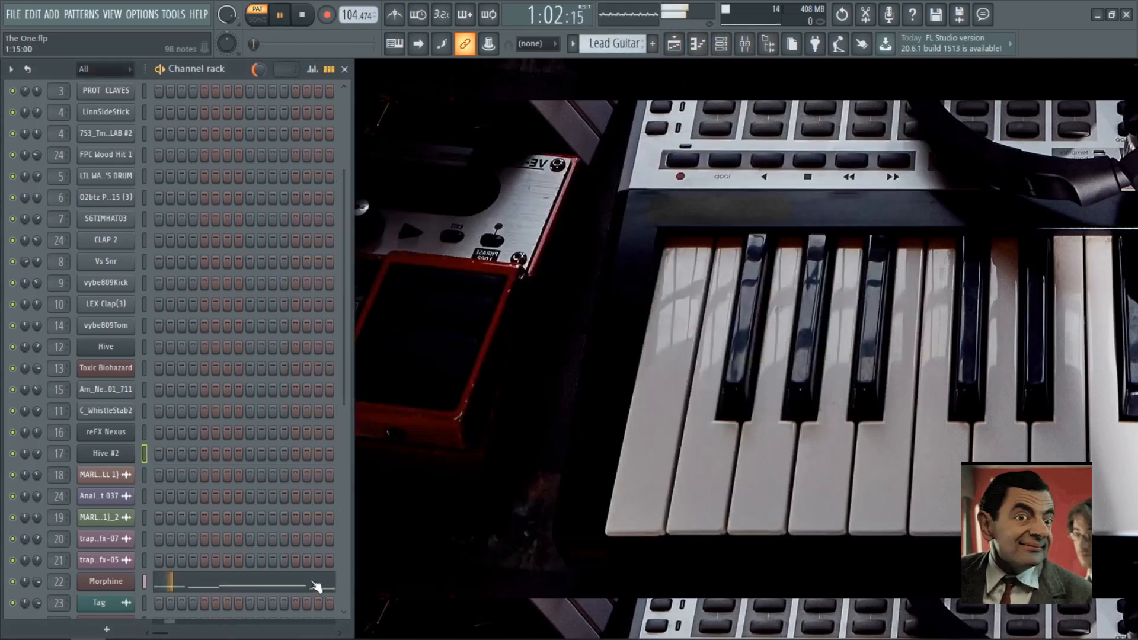
click(272, 584)
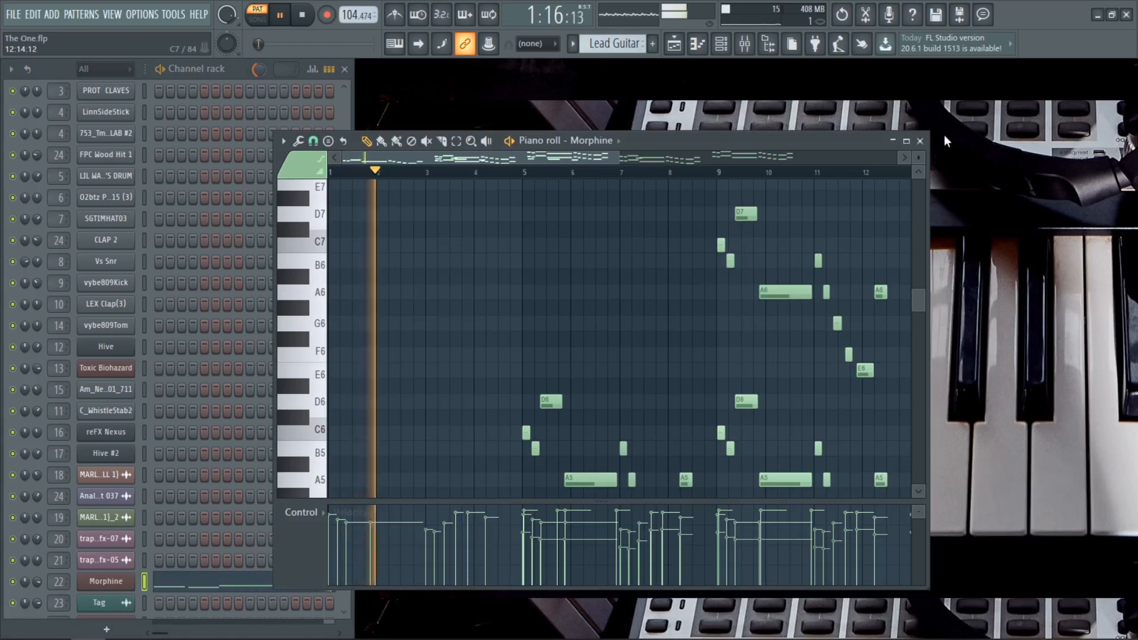
click(920, 141)
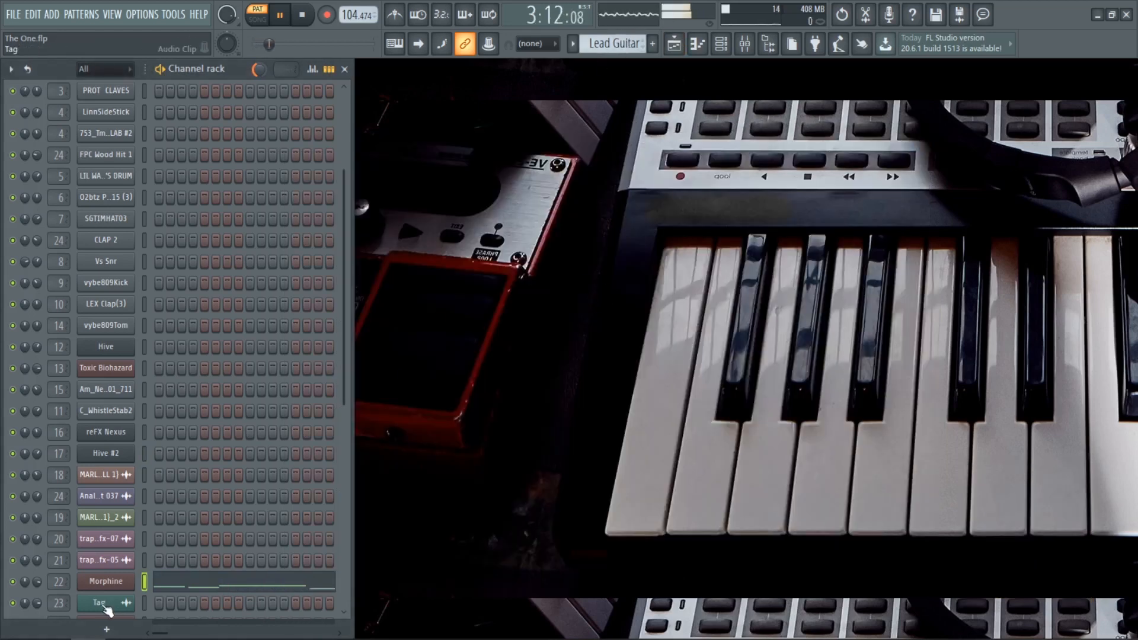
key(space)
Step: Play the Suport Chord pattern and examine the Toxic Biohazard #2 channel's chords in the Piano roll
click(573, 44)
click(628, 225)
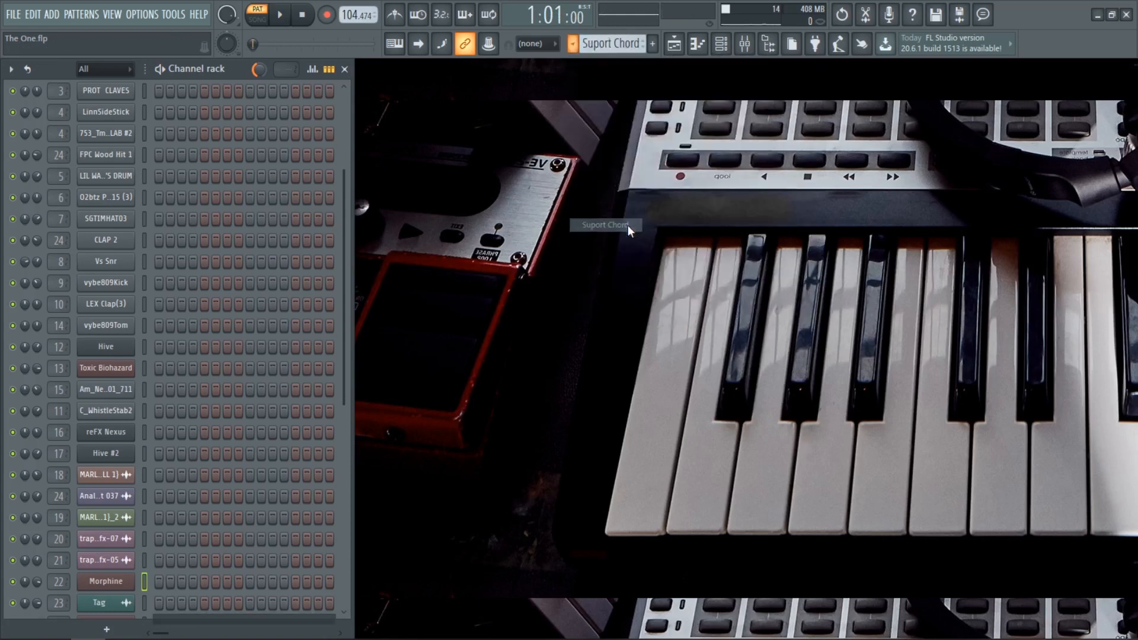
drag(345, 355, 337, 534)
key(space)
click(194, 434)
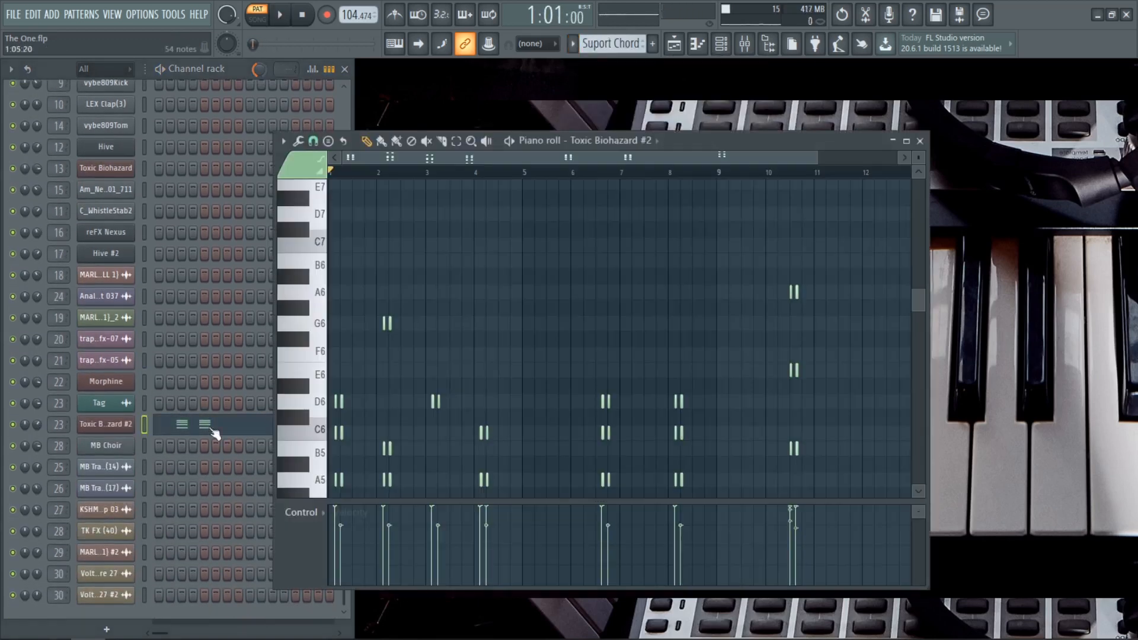
scroll(377, 388, down, 3)
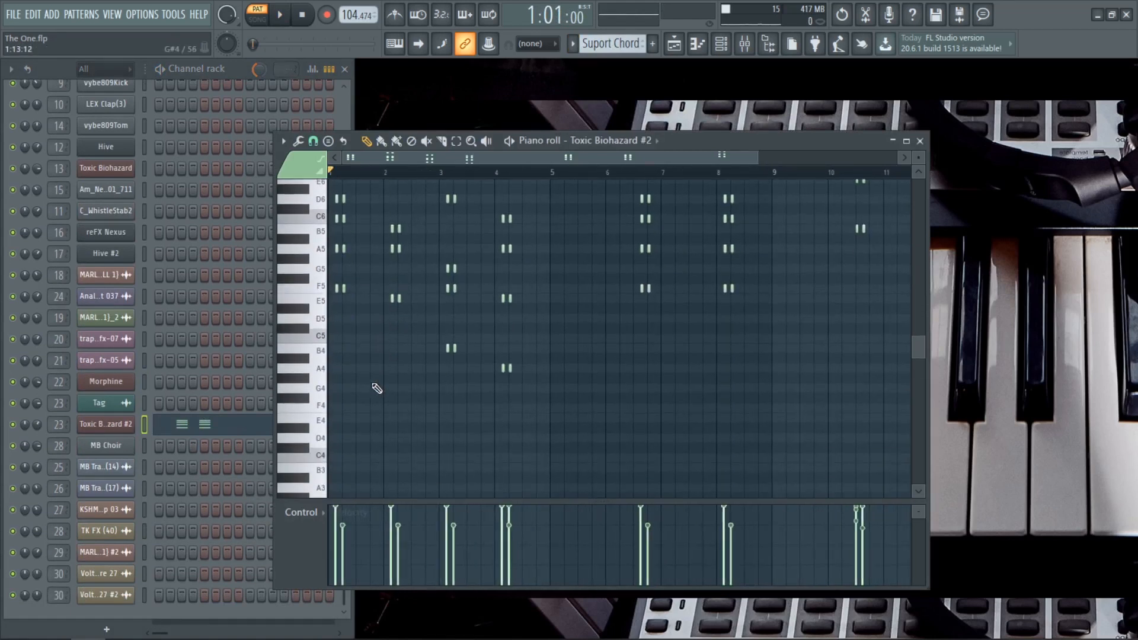
key(space)
key(space)
scroll(377, 388, up, 2)
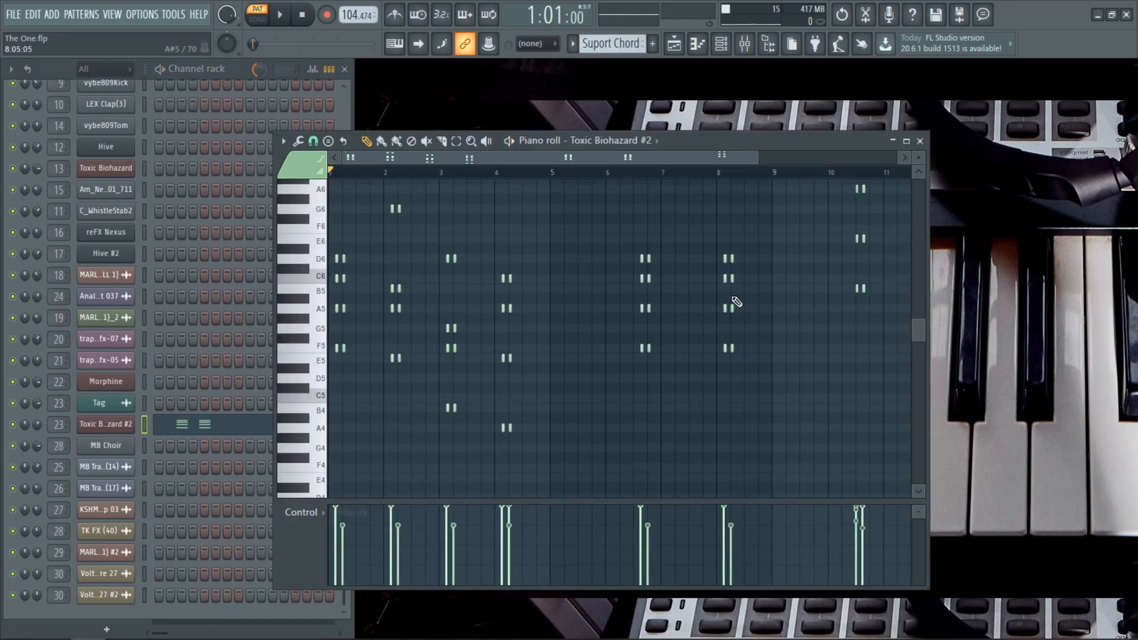
click(920, 141)
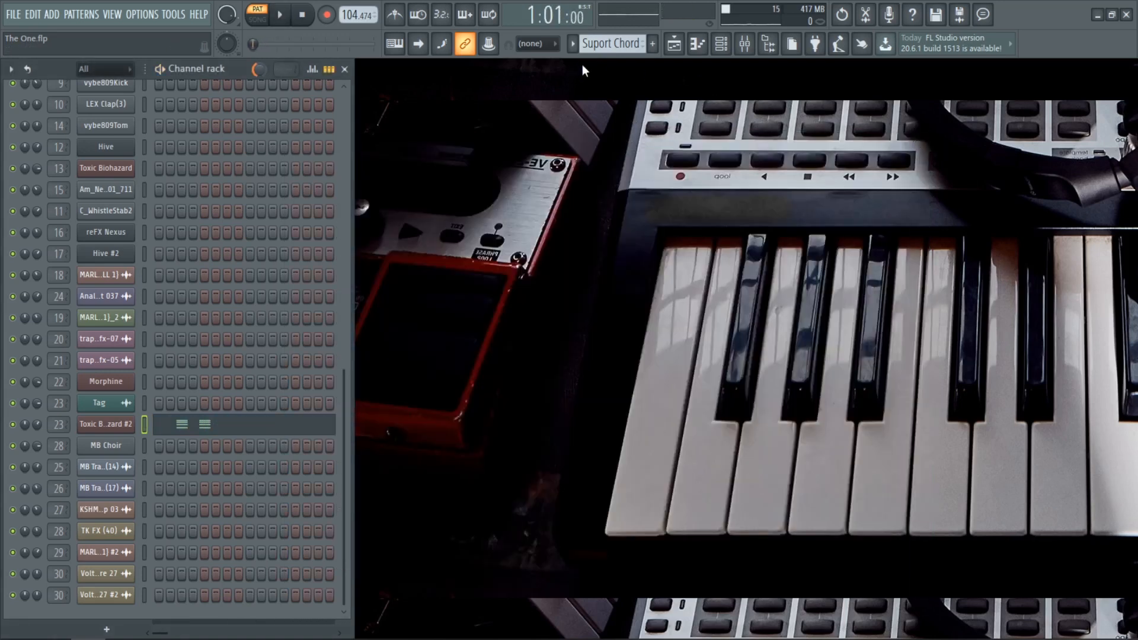
Step: Play the support choir pattern and examine the MB Choir channel's chords and its channel settings
click(572, 43)
click(605, 238)
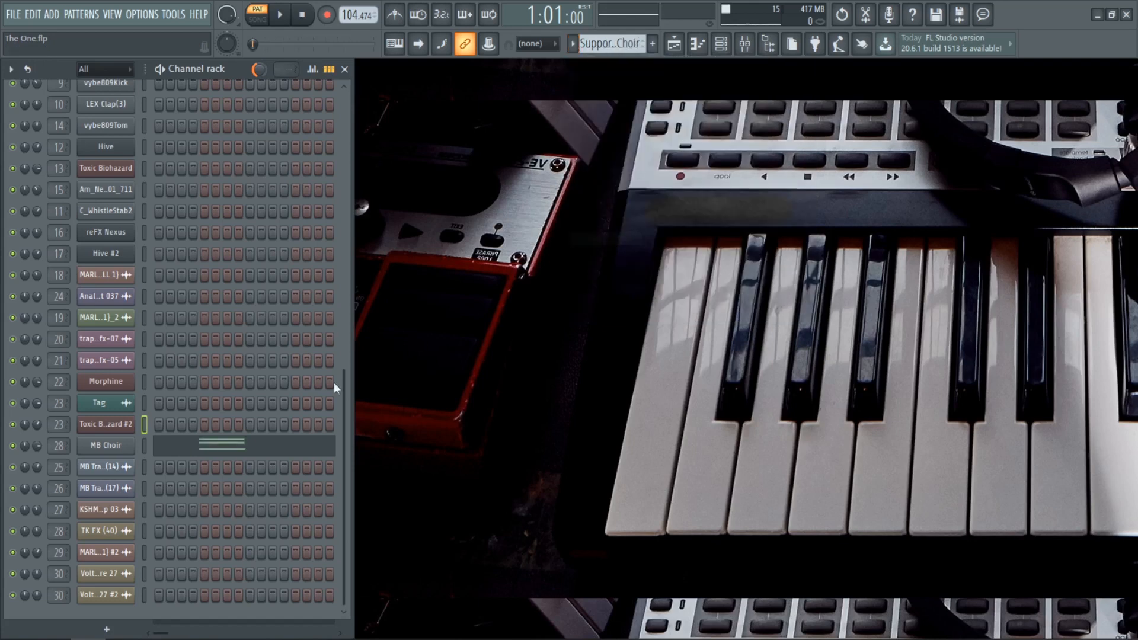
click(229, 455)
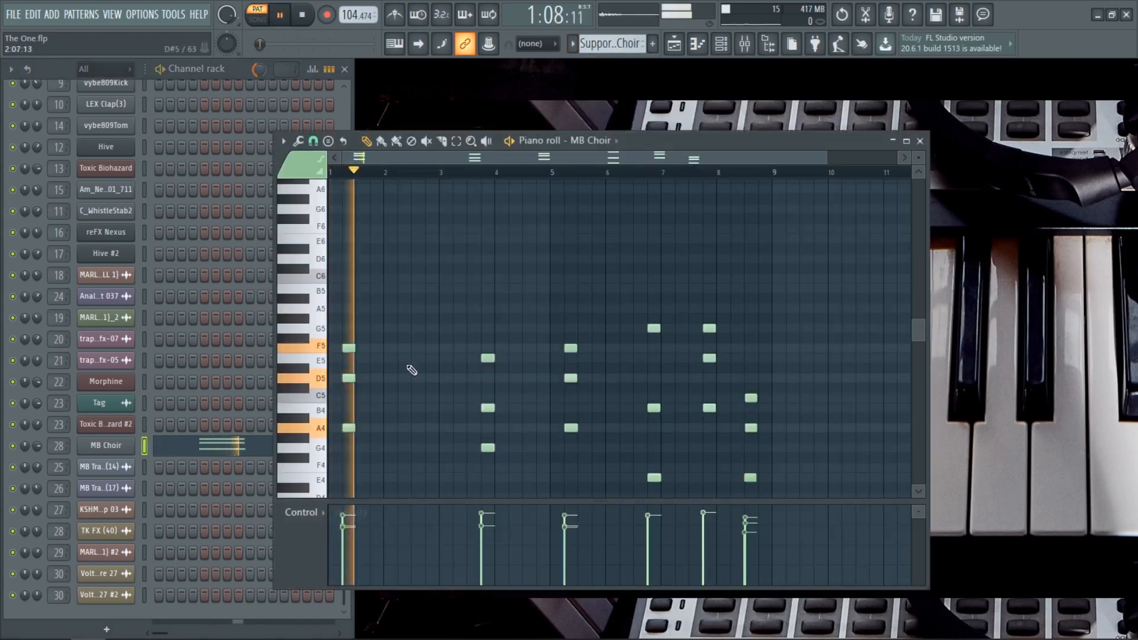
key(space)
click(114, 452)
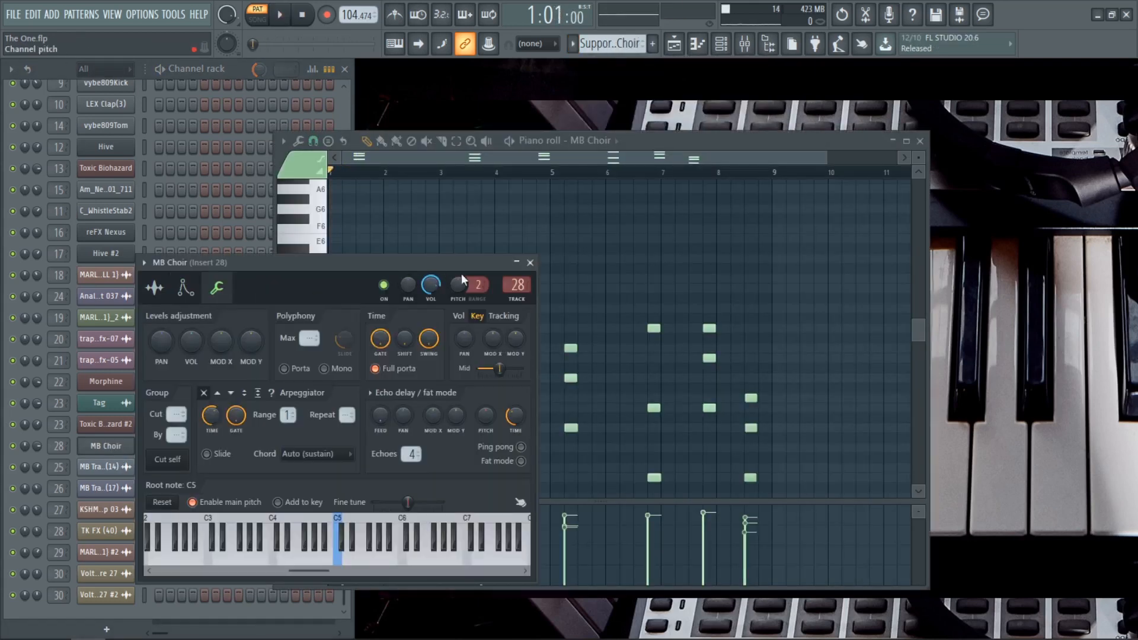
click(530, 263)
scroll(454, 332, down, 3)
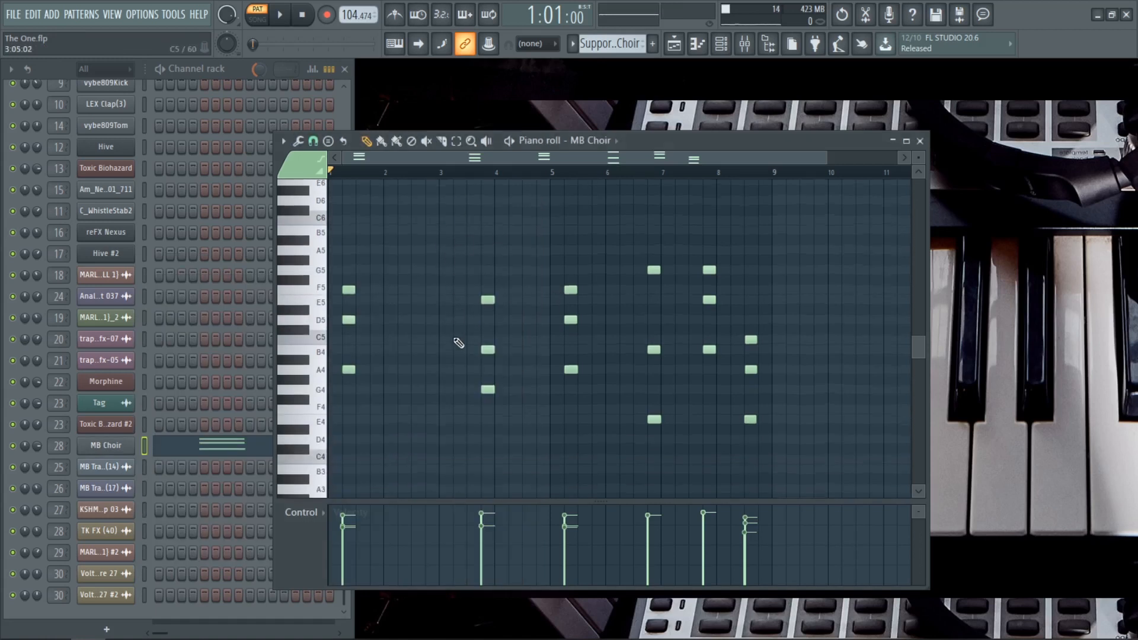
key(space)
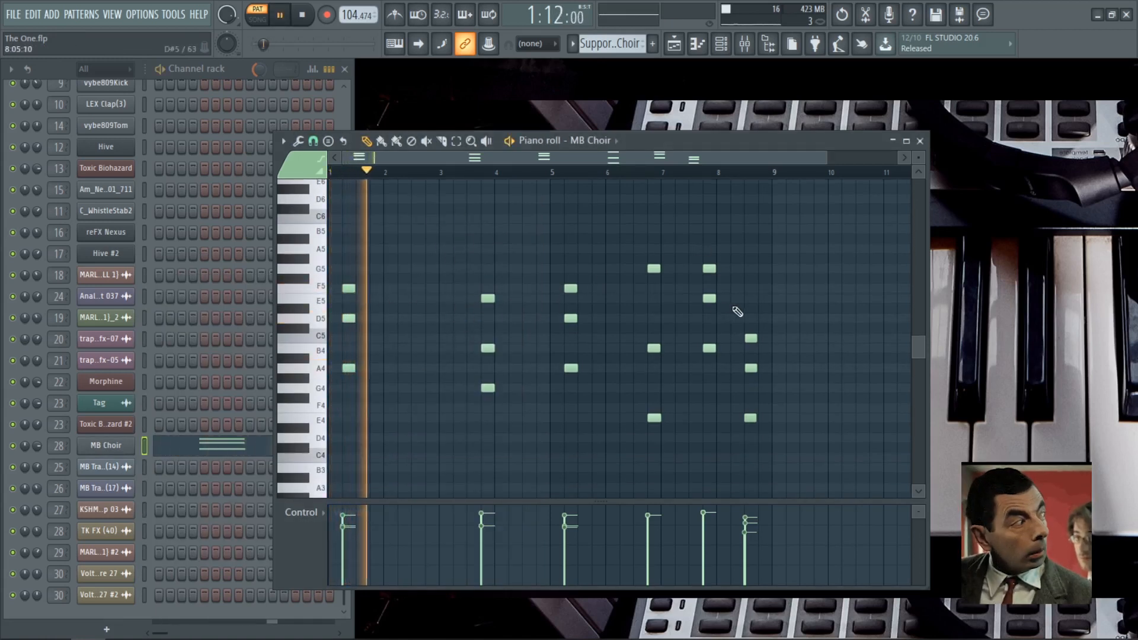
key(space)
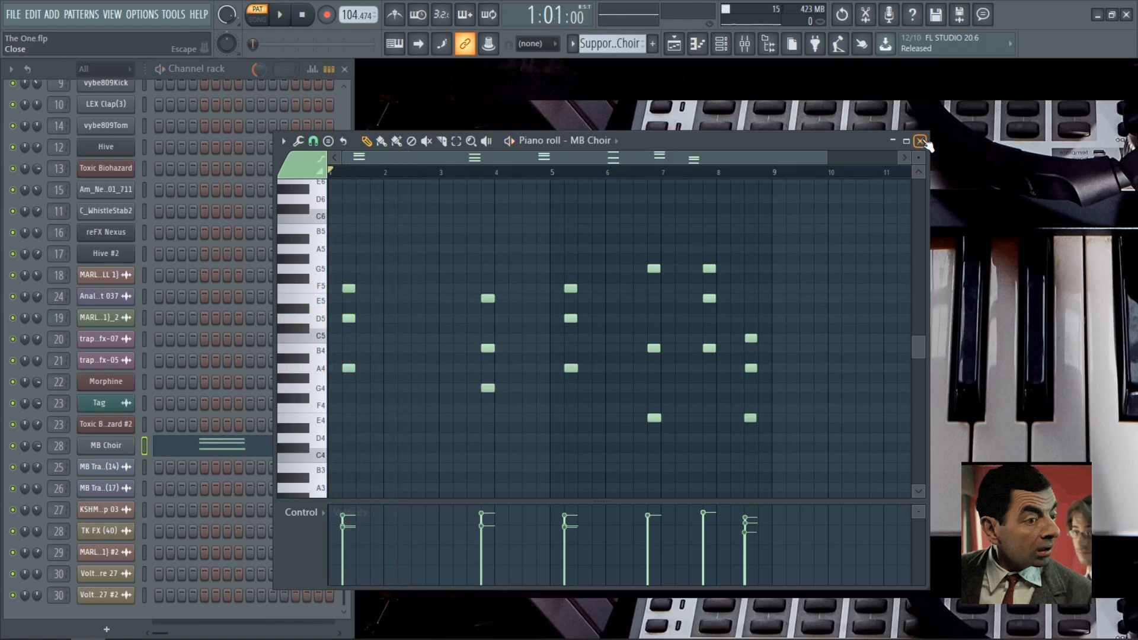
Step: Close the MB Choir notes, switch playback to song mode and show the full Playlist arrangement
click(921, 141)
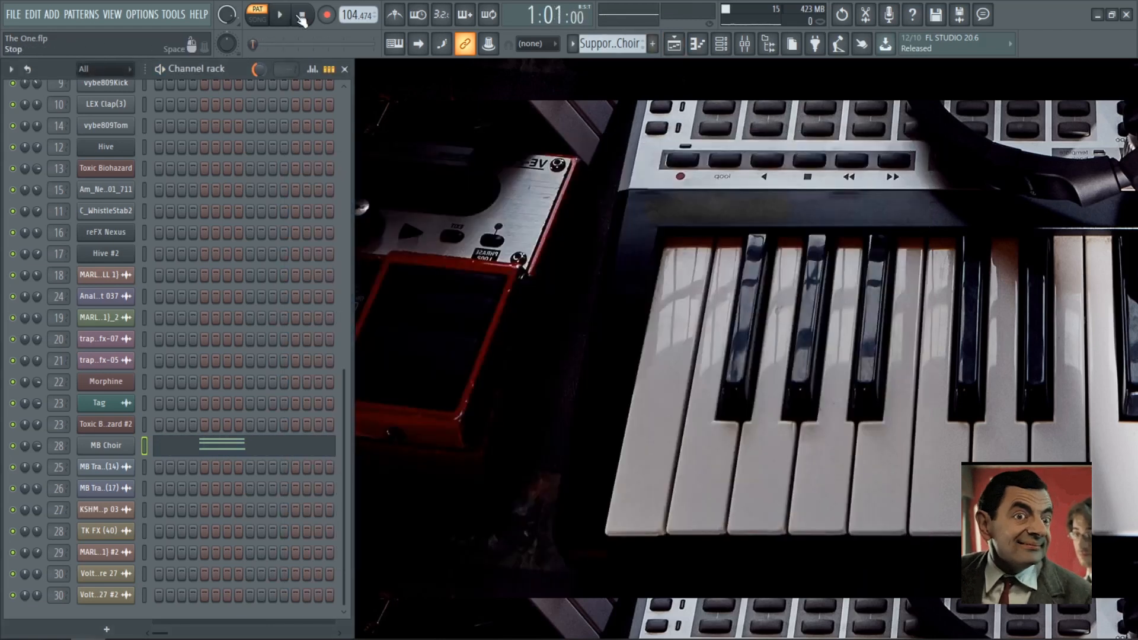
key(l)
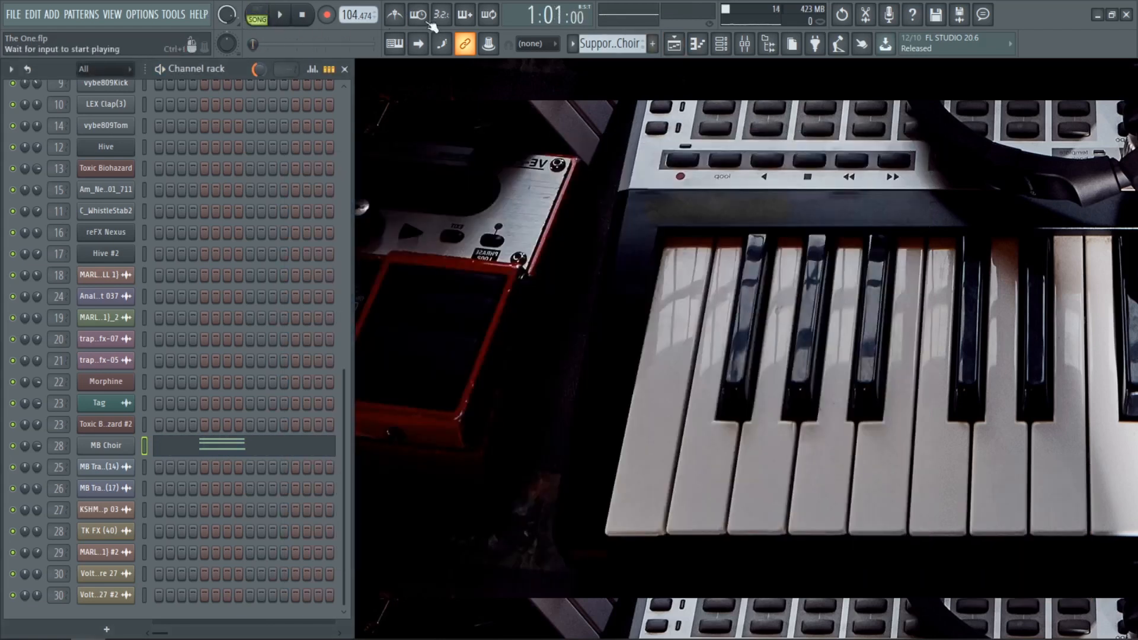
click(677, 50)
scroll(394, 363, down, 1)
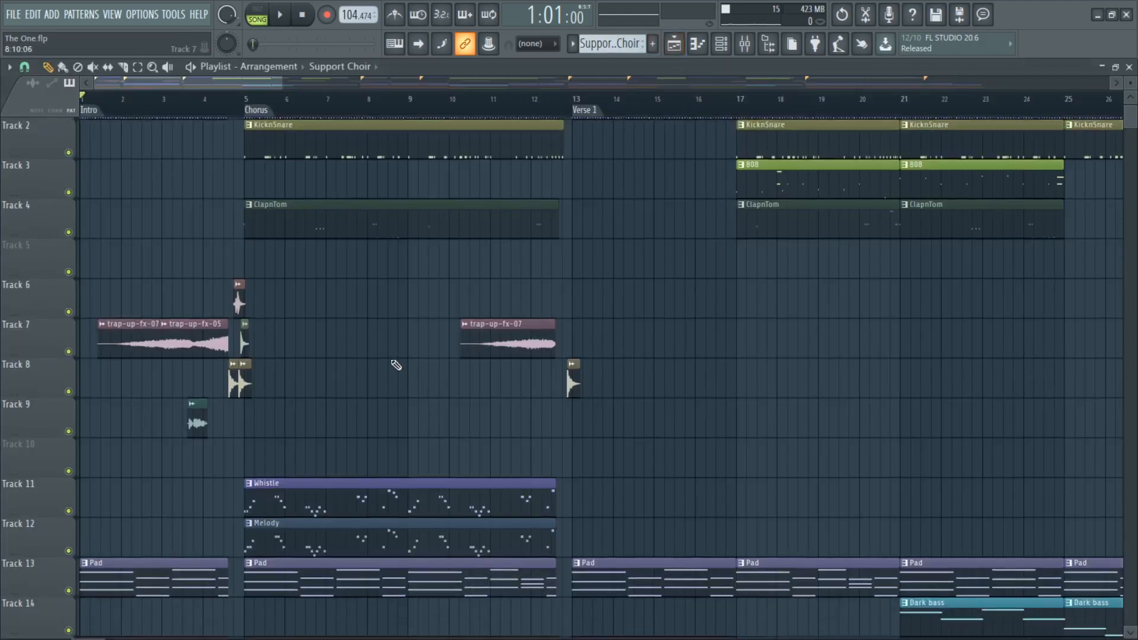
scroll(113, 255, down, 2)
scroll(48, 222, up, 2)
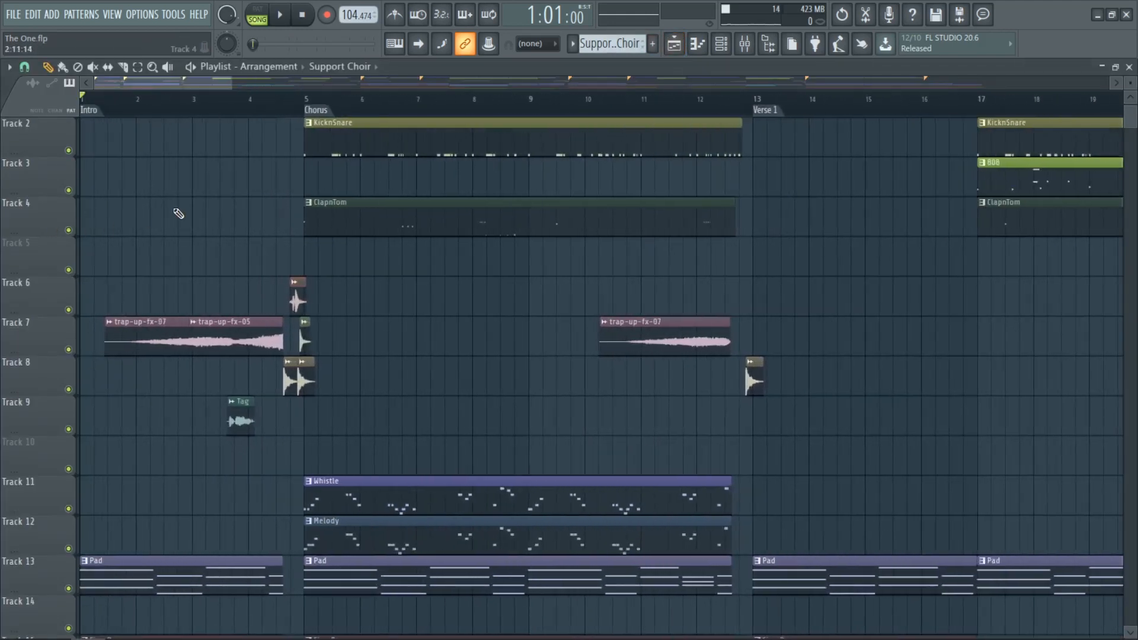
Step: Leave only effect tracks 6, 8 and 9 audible in the Playlist and play the transition into the first chorus
right_click(69, 309)
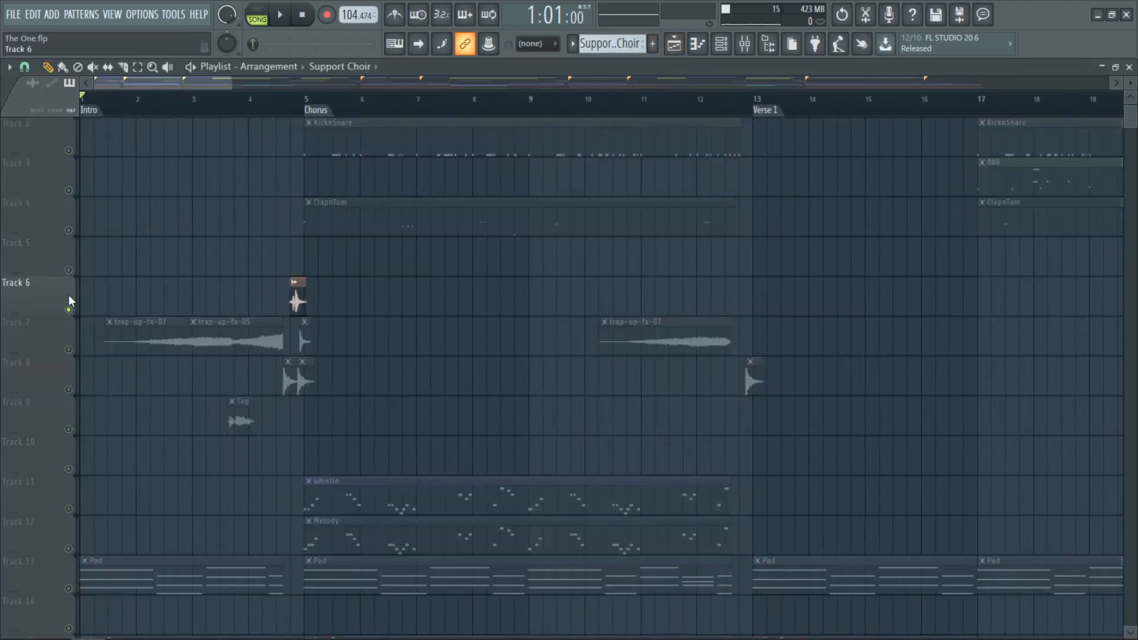
click(69, 355)
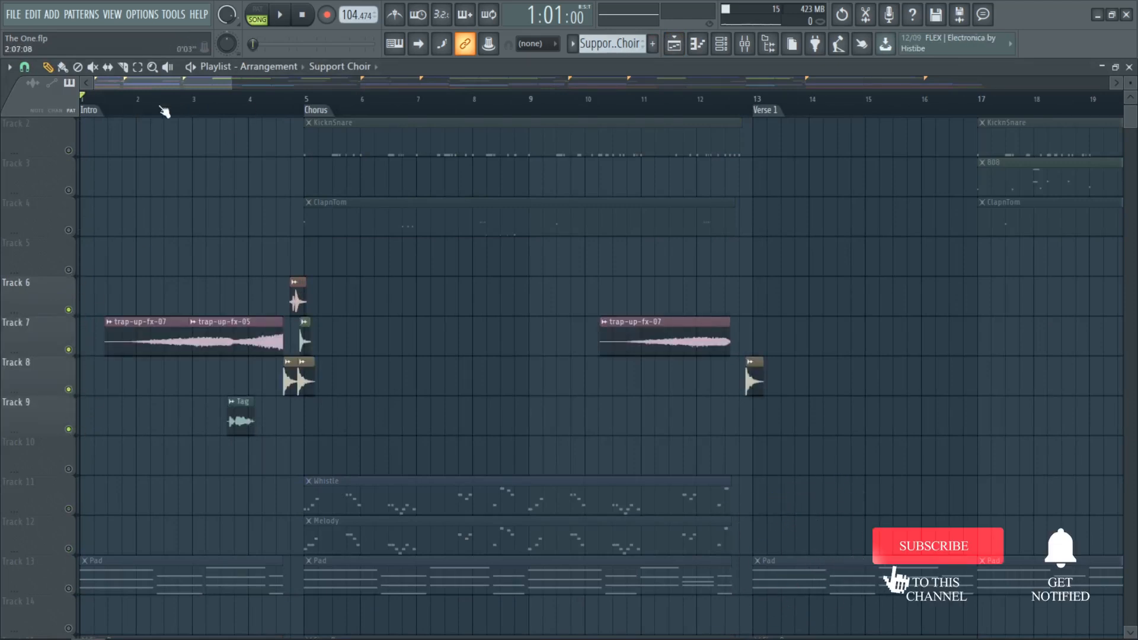
click(69, 349)
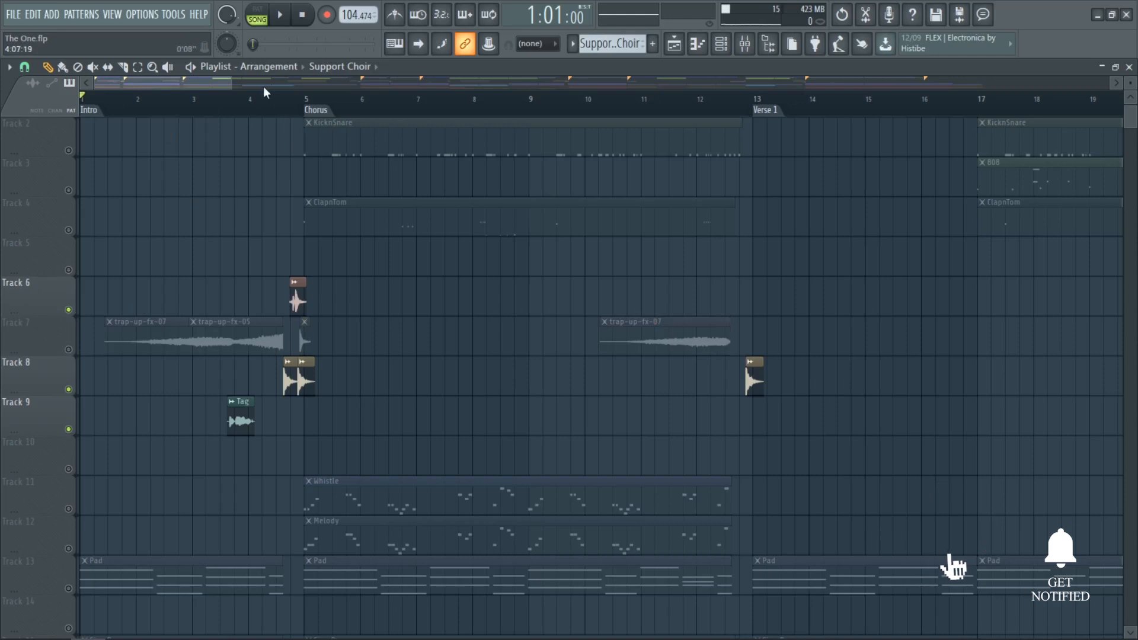
key(space)
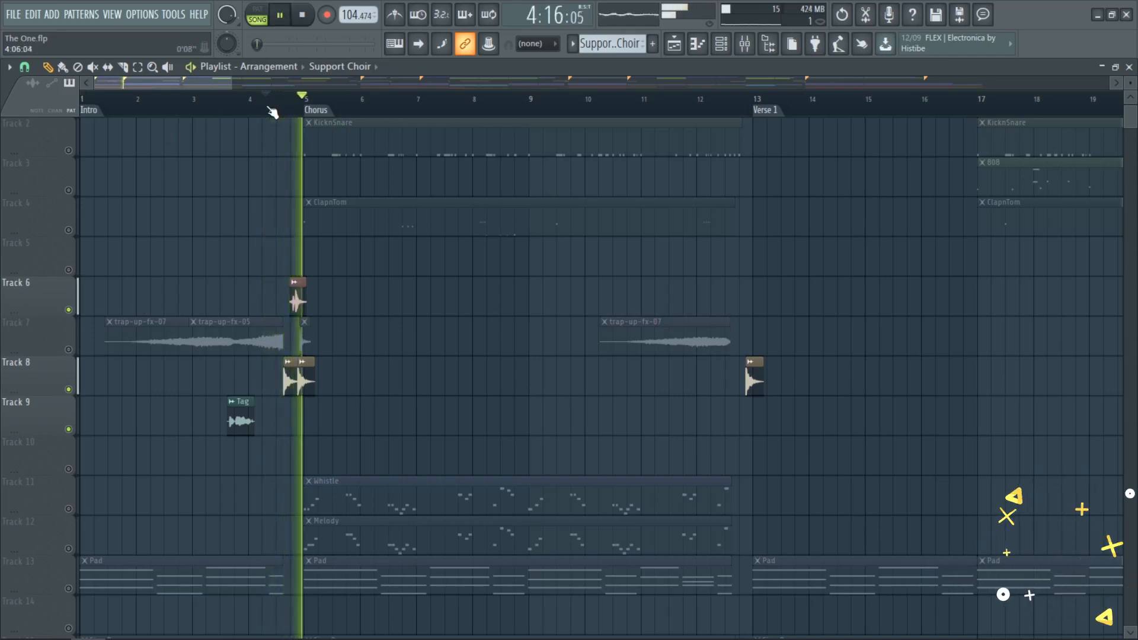
key(space)
key(space)
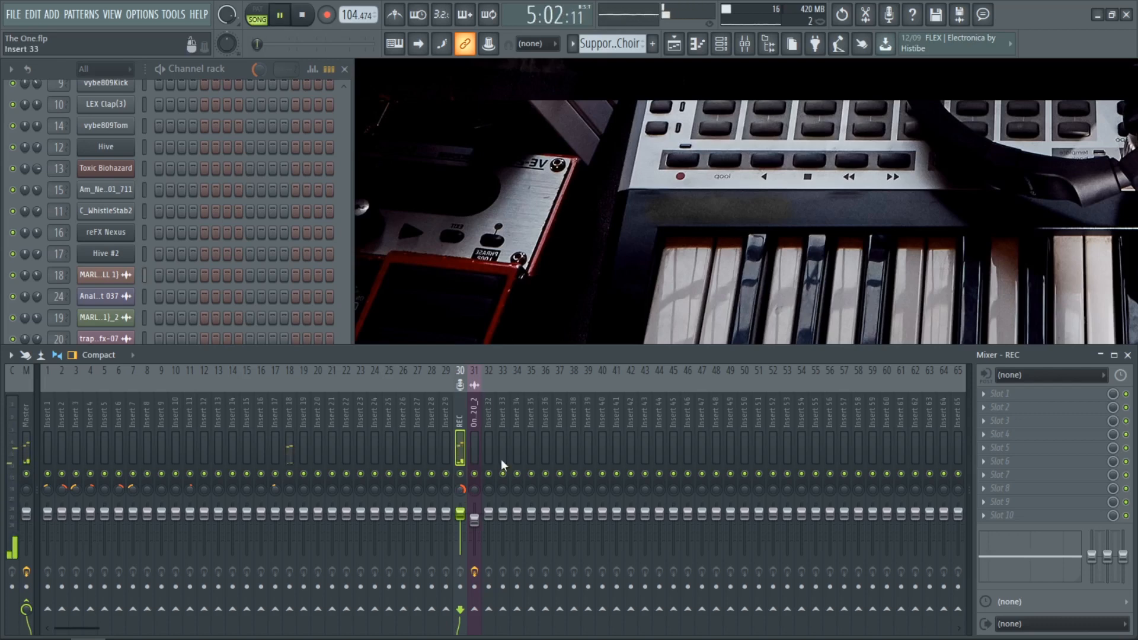
click(1128, 354)
key(space)
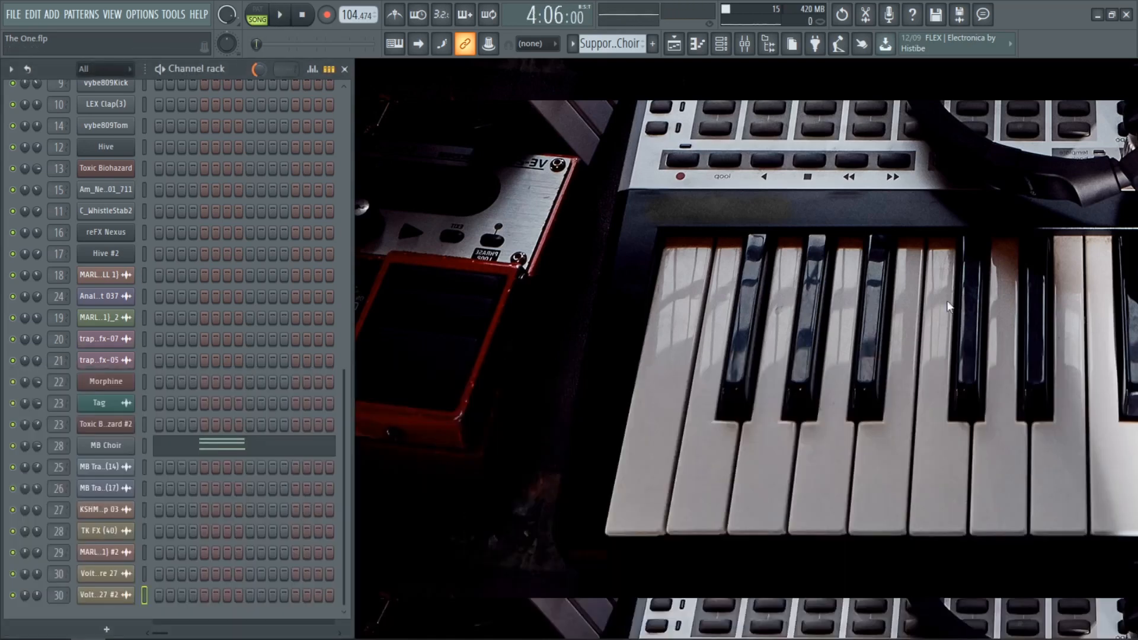
Step: Reopen the Playlist, select the Chorus section starting at bar 37 for playback and unmute Track 7
click(676, 45)
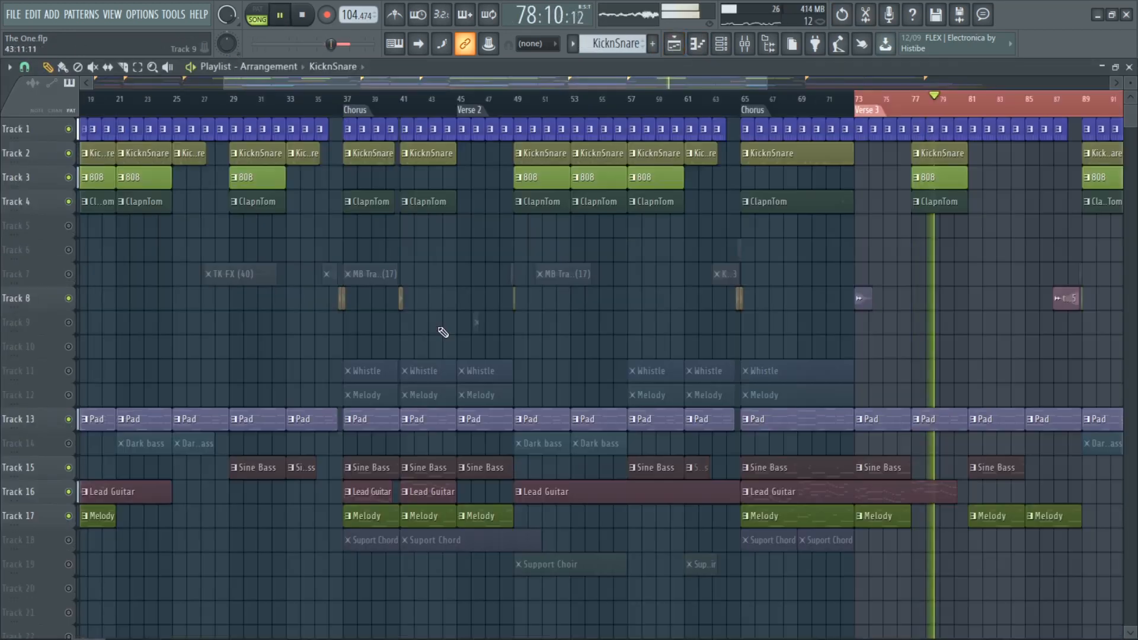
double_click(361, 111)
scroll(367, 242, up, 3)
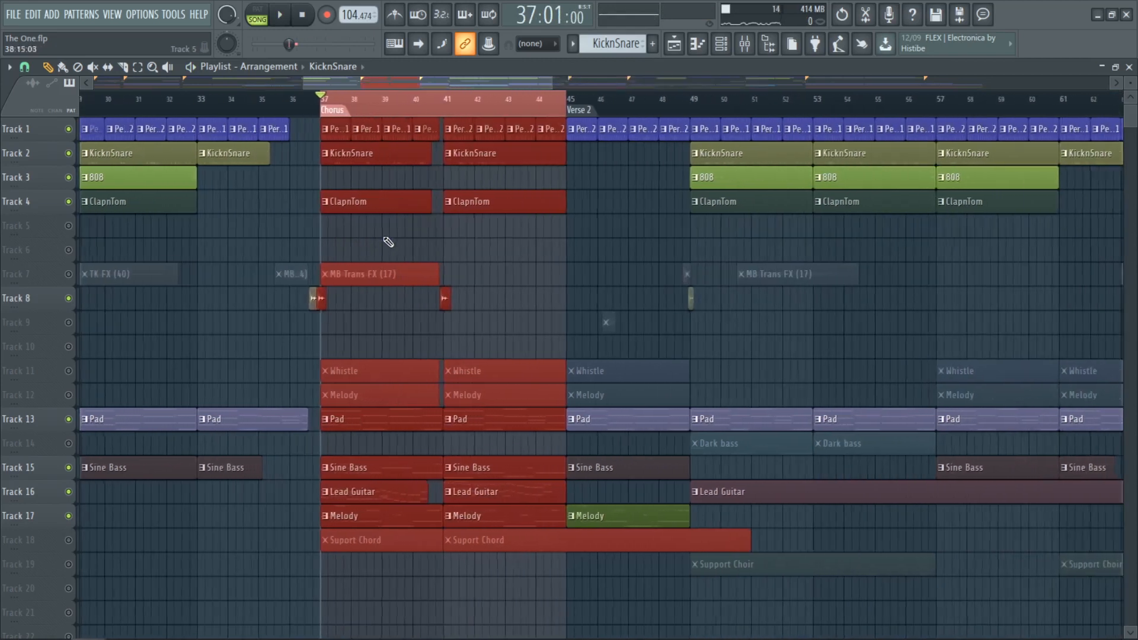
click(70, 275)
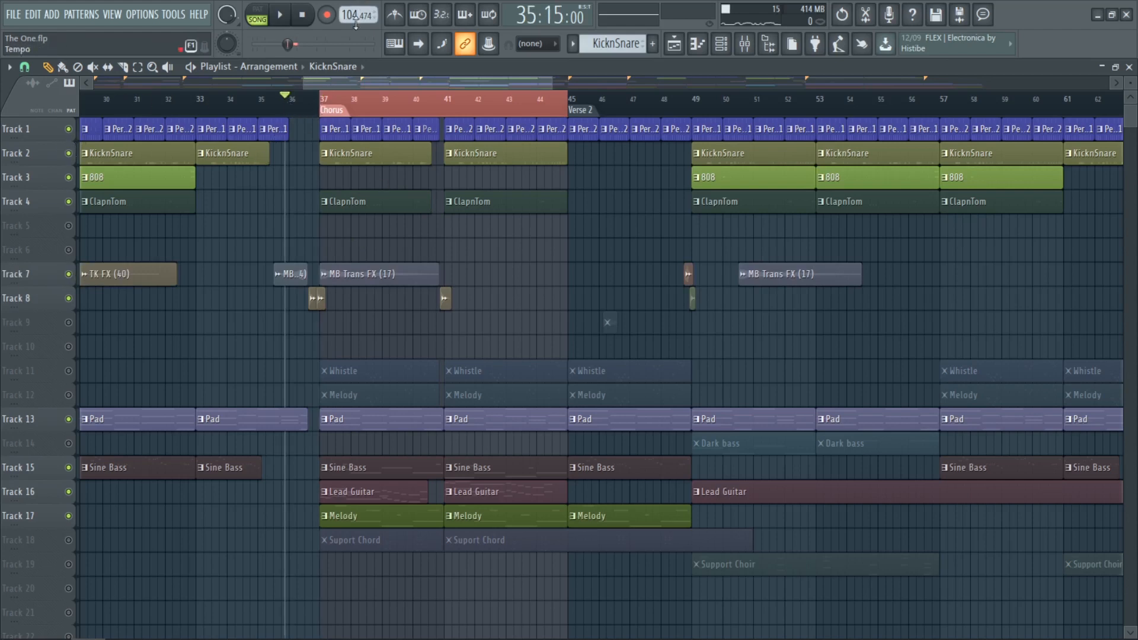
Step: Solo the percussion on Track 1, play it over the selected chorus and enlarge the Playlist track height
right_click(69, 129)
key(space)
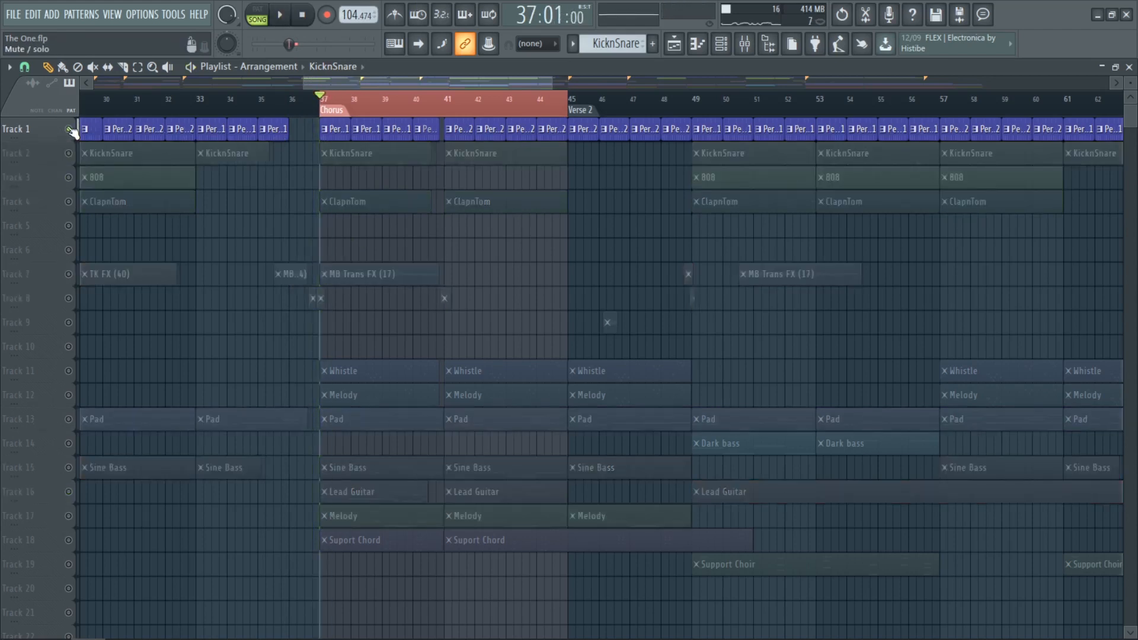
key(space)
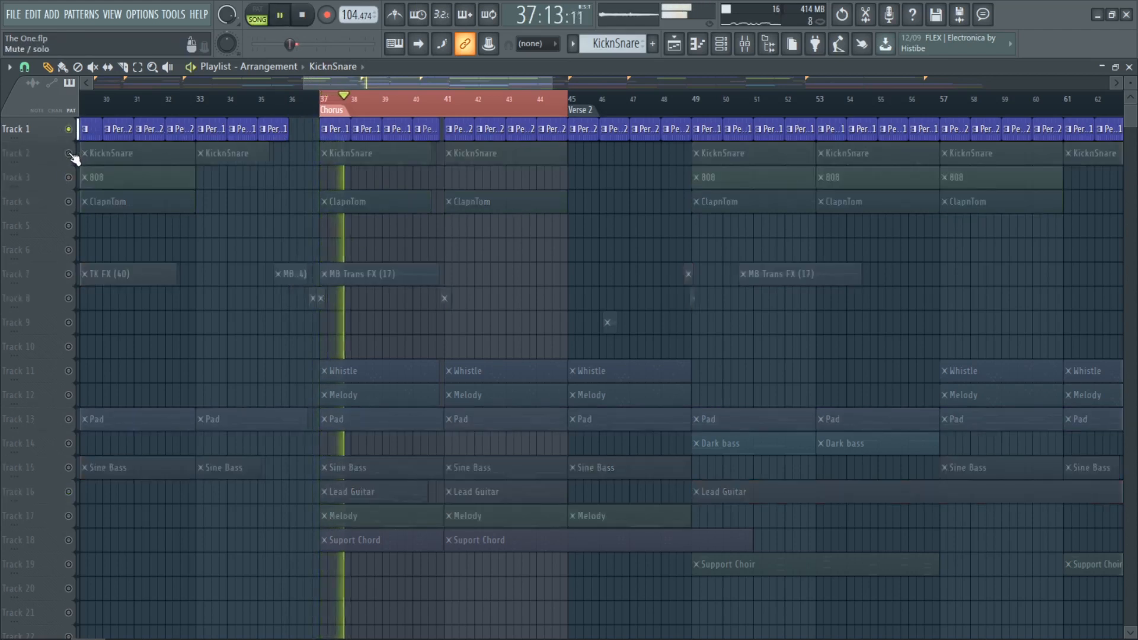
drag(1132, 79, 1132, 90)
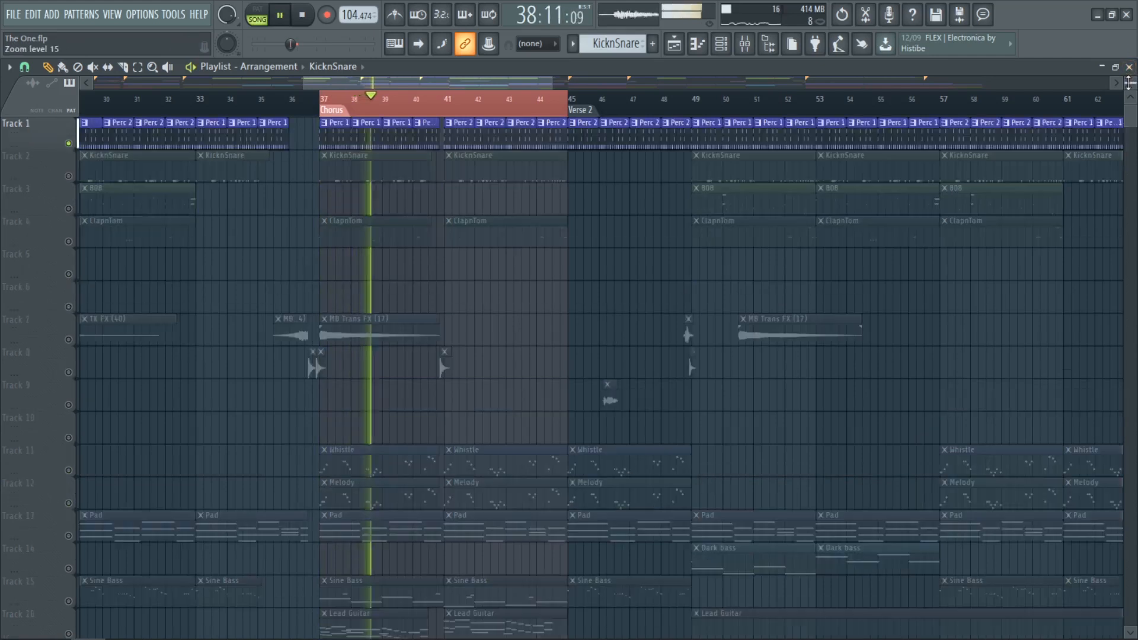
key(space)
Step: Unmute KicknSnare on Track 2 and ClapnTom on Track 4 in turn and play them with the percussion
click(69, 176)
key(space)
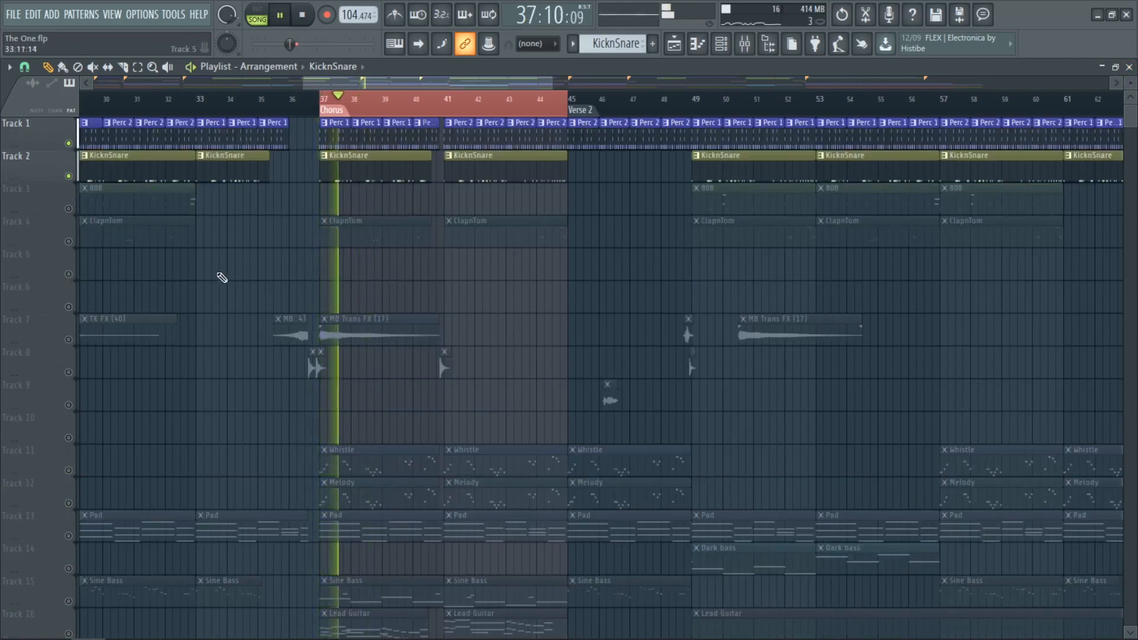
key(space)
click(69, 241)
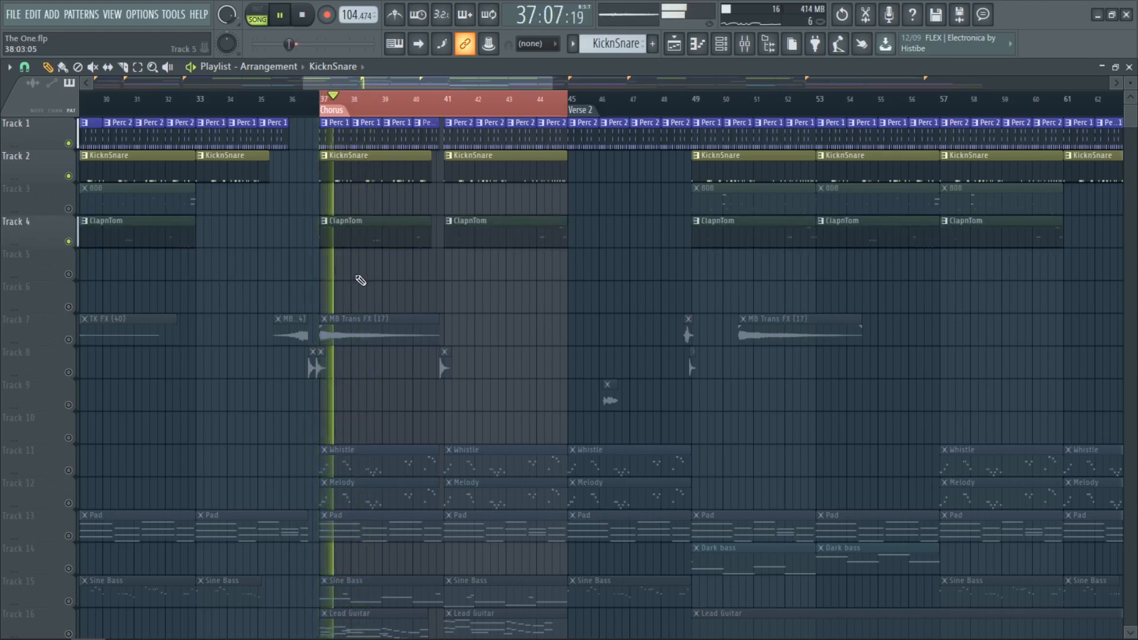
click(511, 244)
key(space)
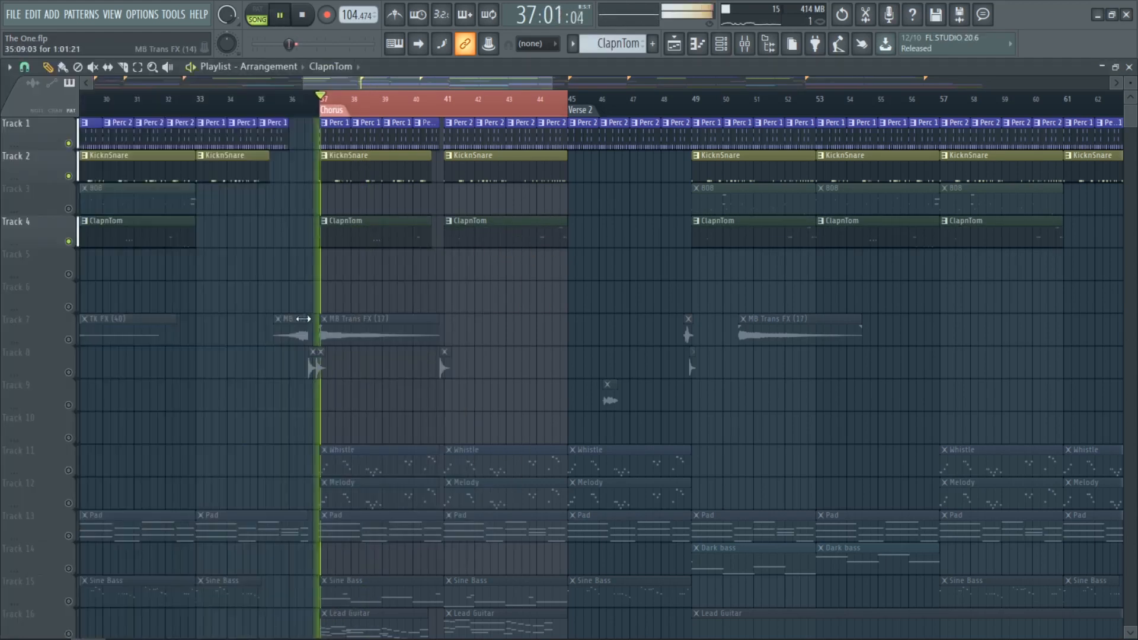
Step: Unmute the transition effects on Track 7 while the chorus plays
scroll(140, 361, down, 1)
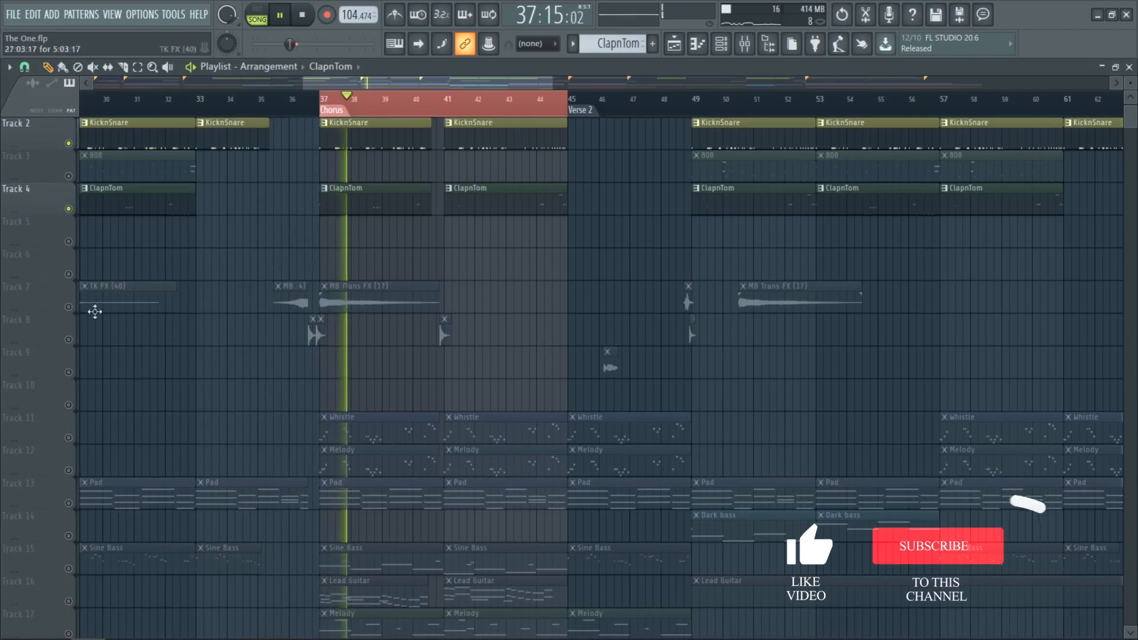
click(68, 307)
scroll(101, 362, down, 2)
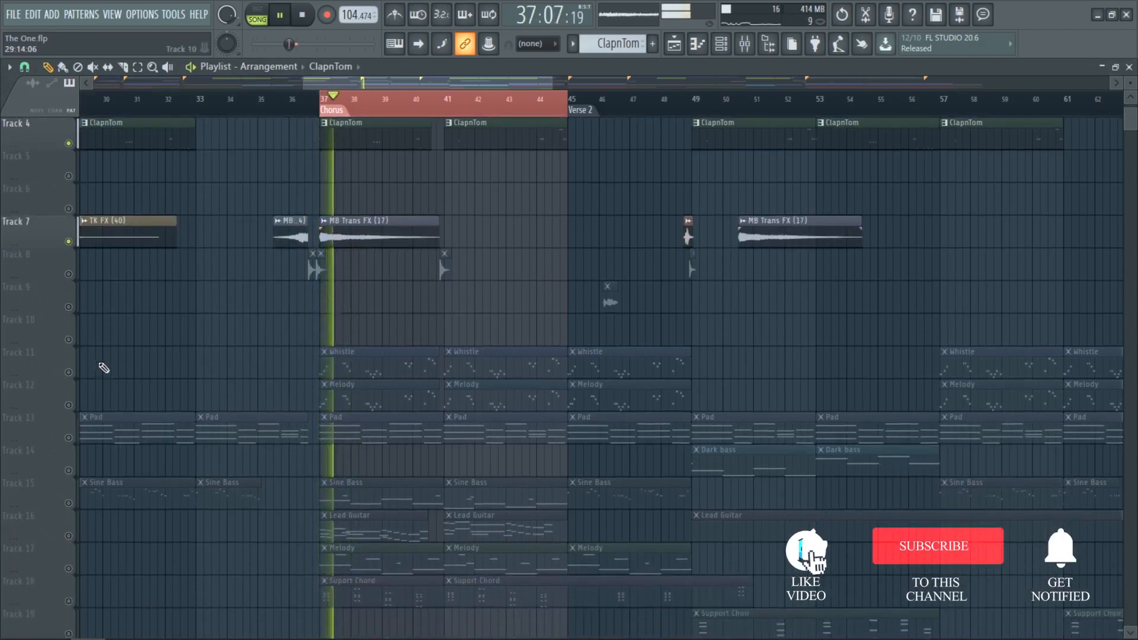
Step: Unmute the Whistle, Melody and Pad parts on Tracks 11 to 13 and listen to them in the chorus
scroll(95, 317, down, 1)
scroll(98, 317, down, 4)
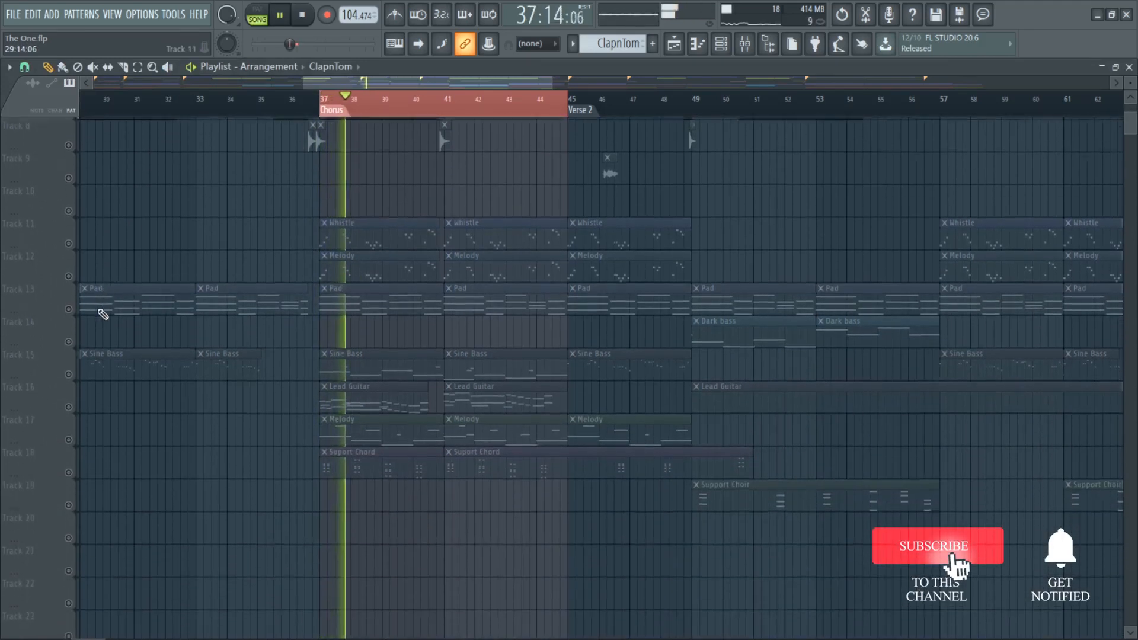
click(68, 209)
click(69, 241)
click(68, 274)
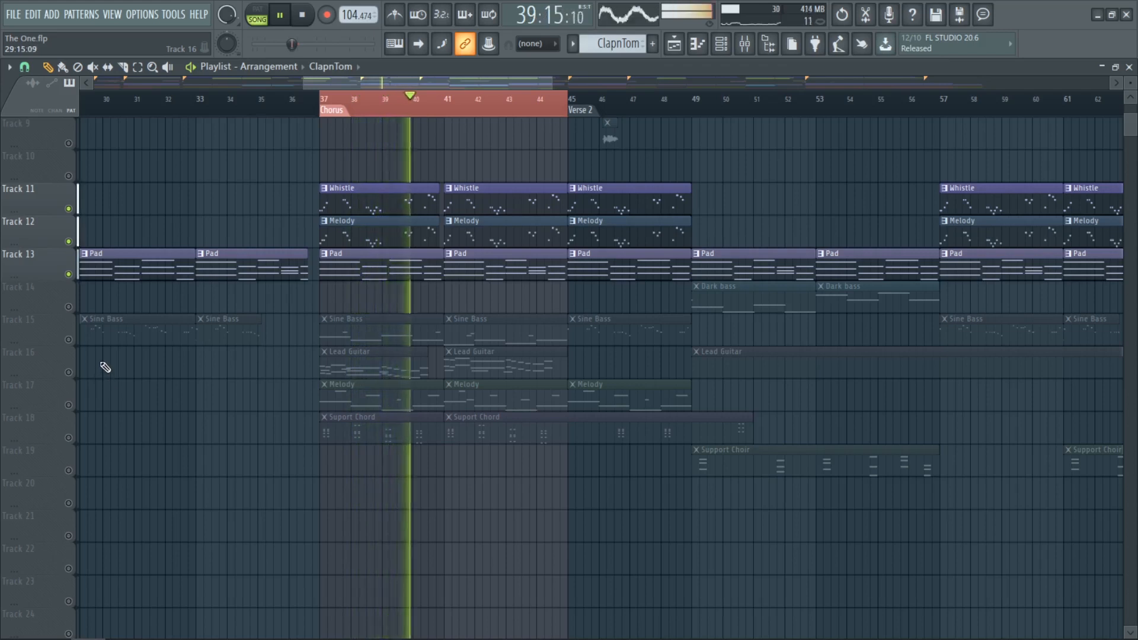
key(space)
Step: Unmute the Sine Bass on Track 15 and play the chorus with it
click(69, 340)
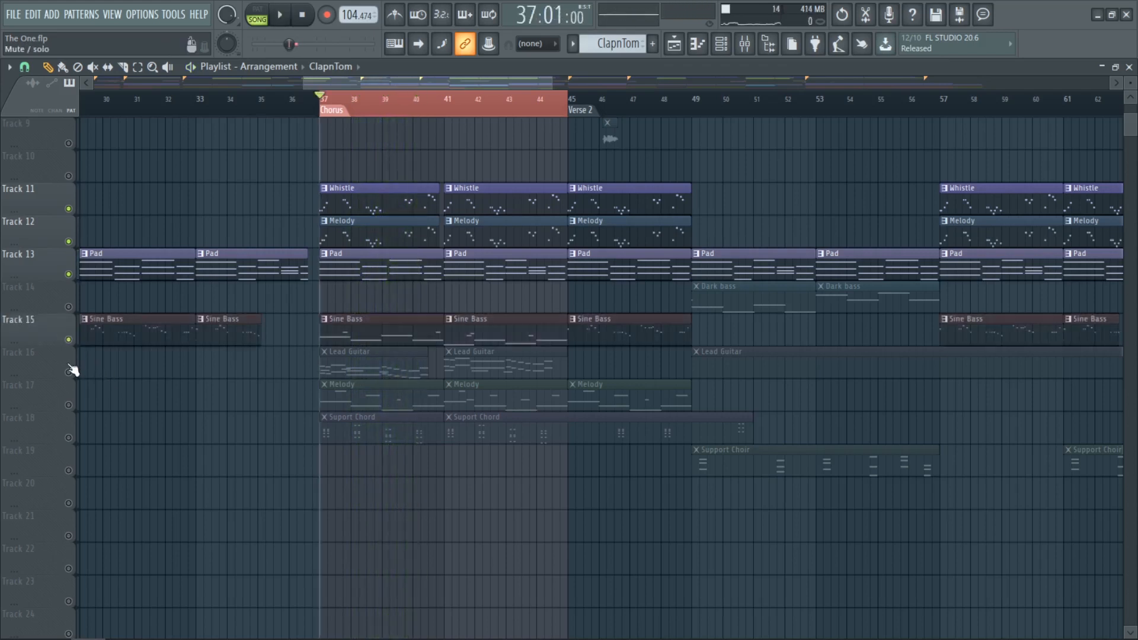
key(space)
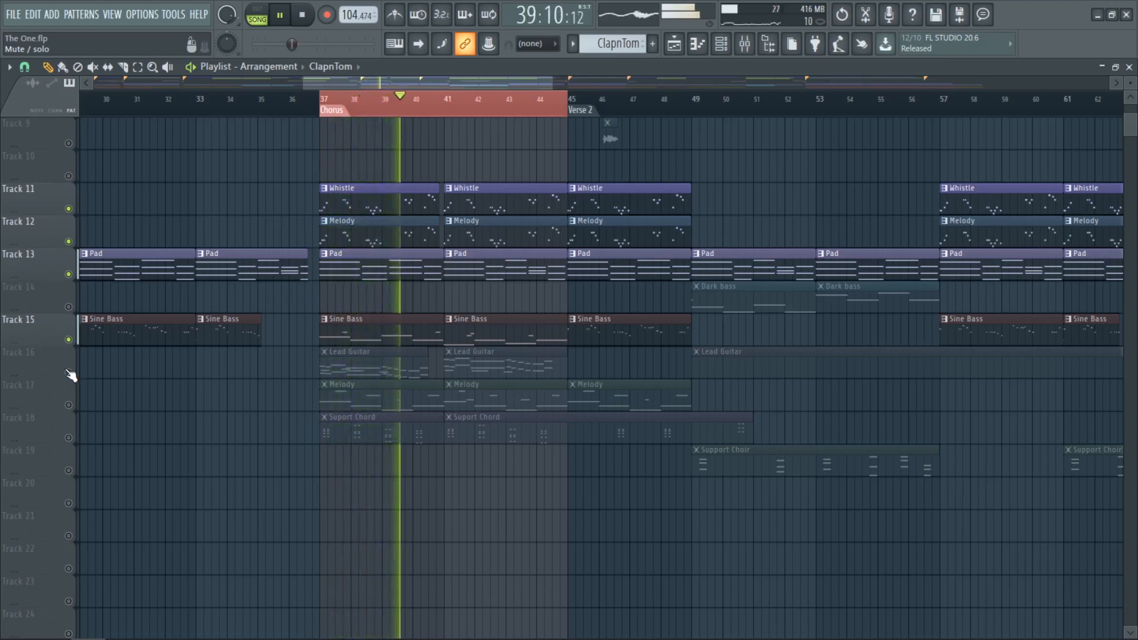
key(space)
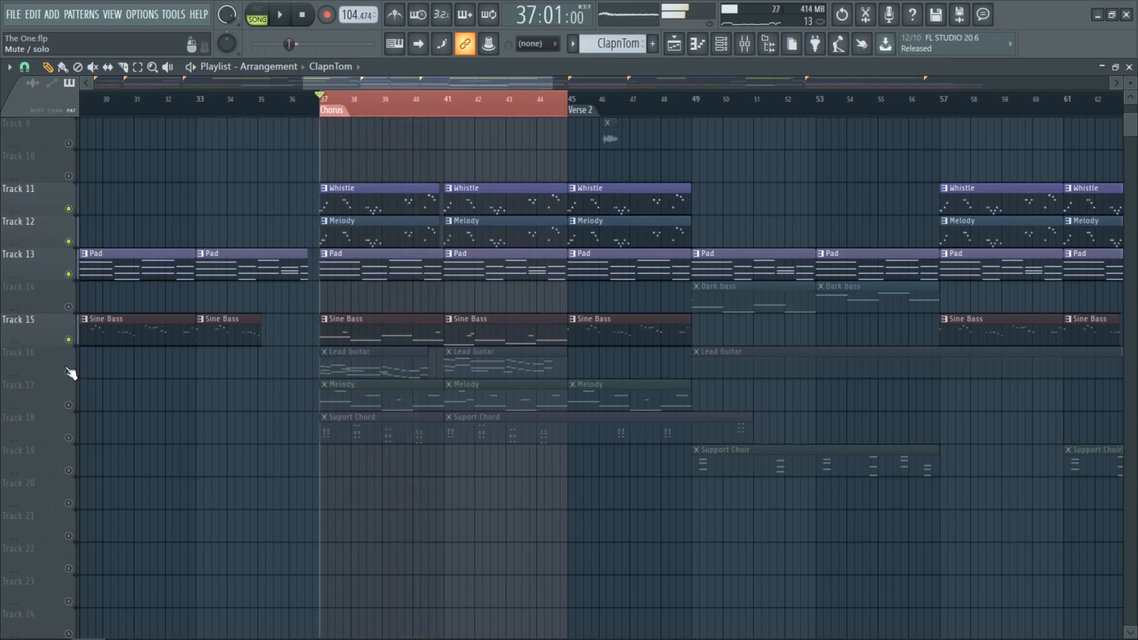
Step: Unmute the Lead Guitar on Track 16 and play the chorus repeatedly from its start
click(68, 373)
key(space)
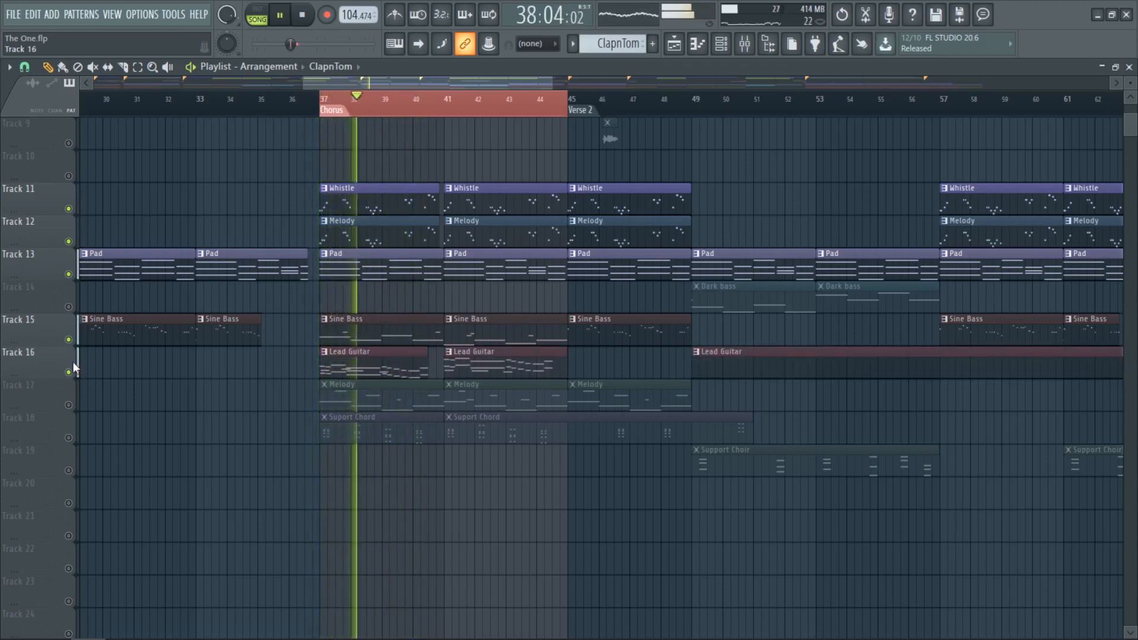
key(space)
key(space)
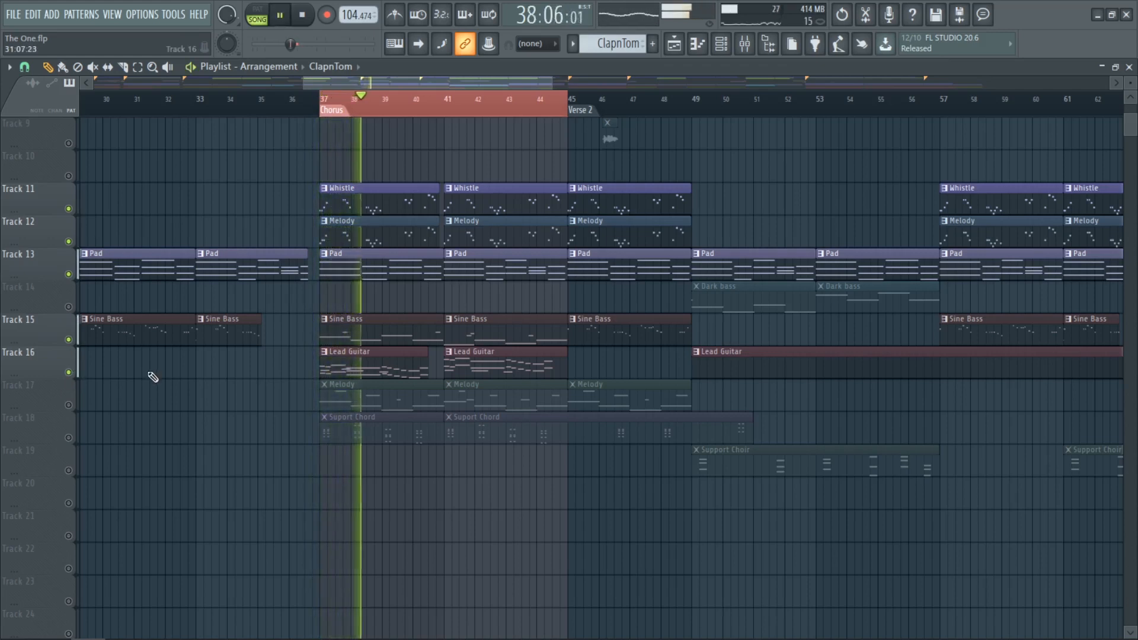
key(space)
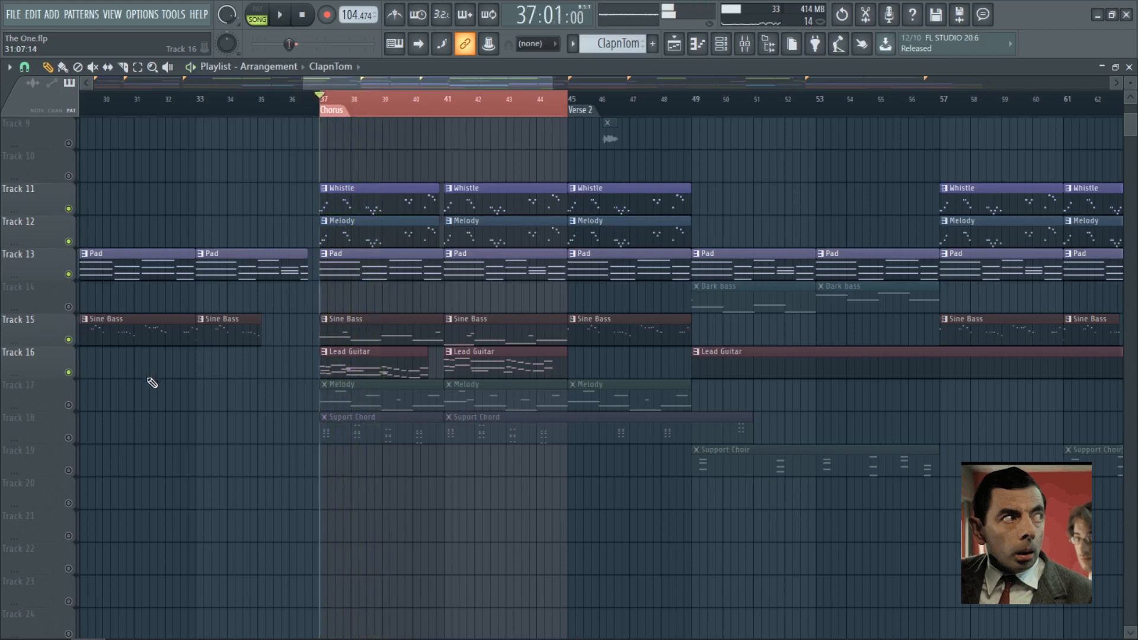
key(space)
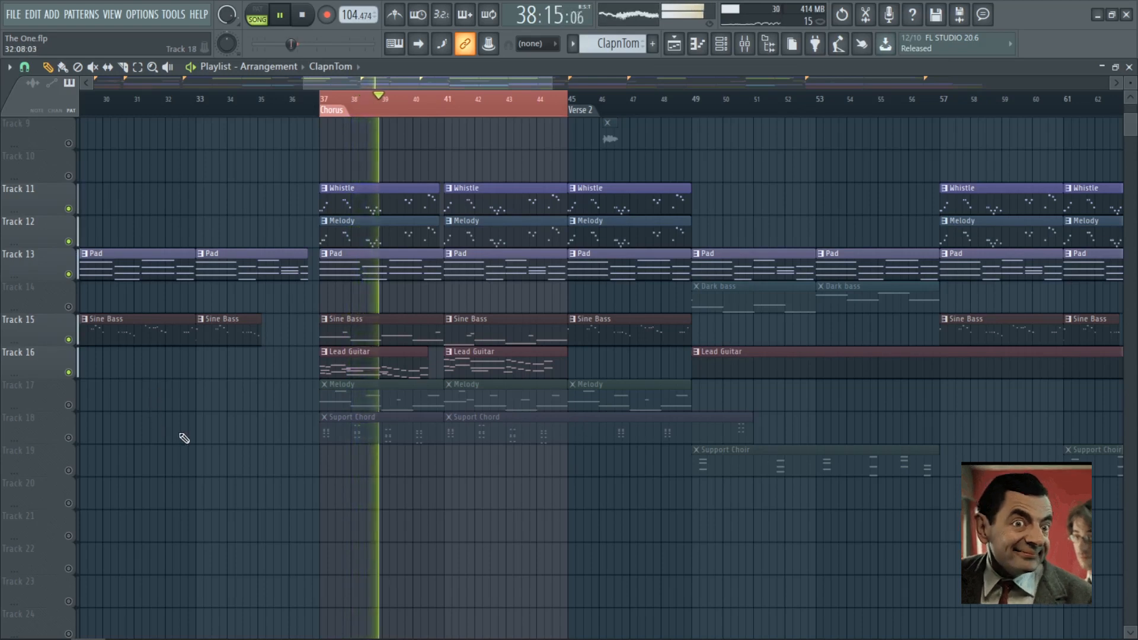
key(space)
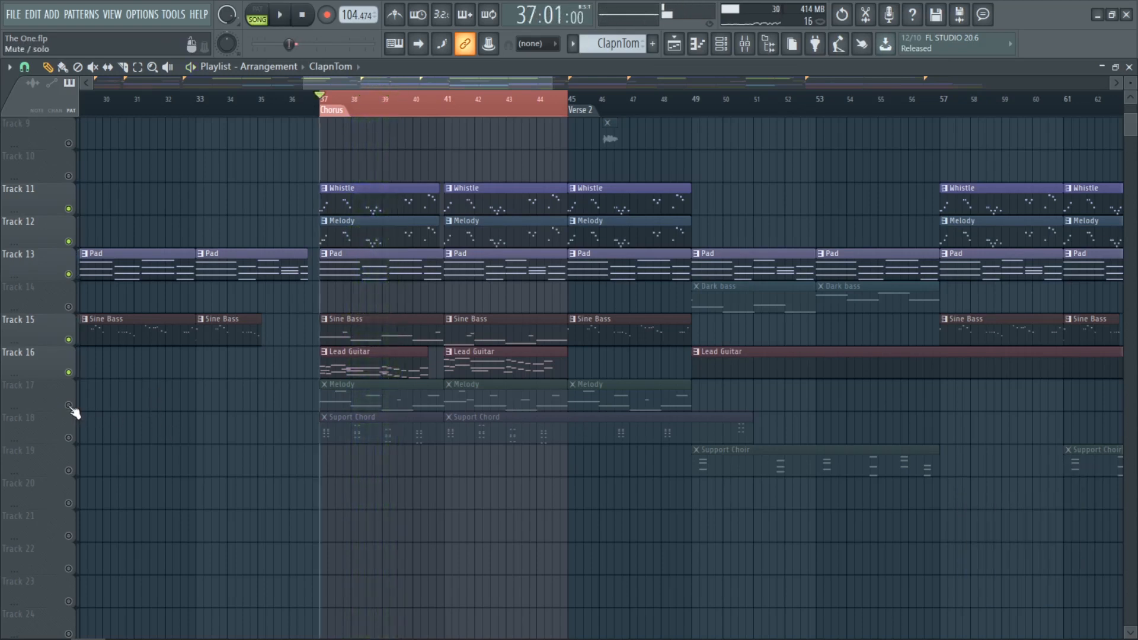
Step: Unmute the Melody on Track 17 and play the chorus with it
click(69, 405)
key(space)
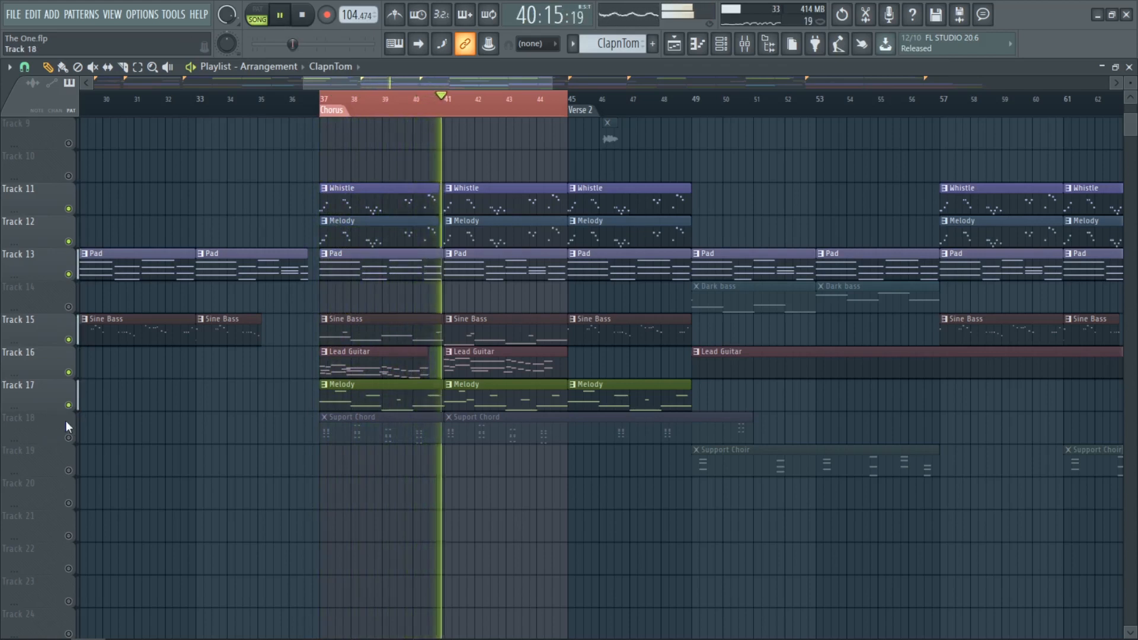
key(space)
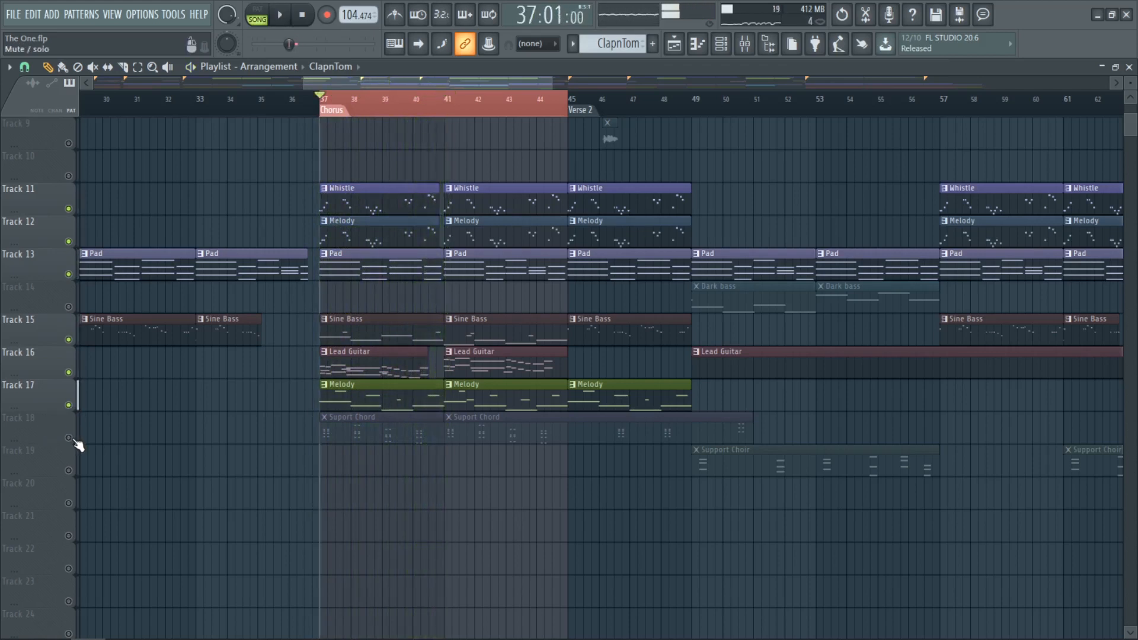
Step: Unmute the Suport Chord on Track 18, play the chorus and restore all remaining muted Playlist tracks
click(70, 439)
key(space)
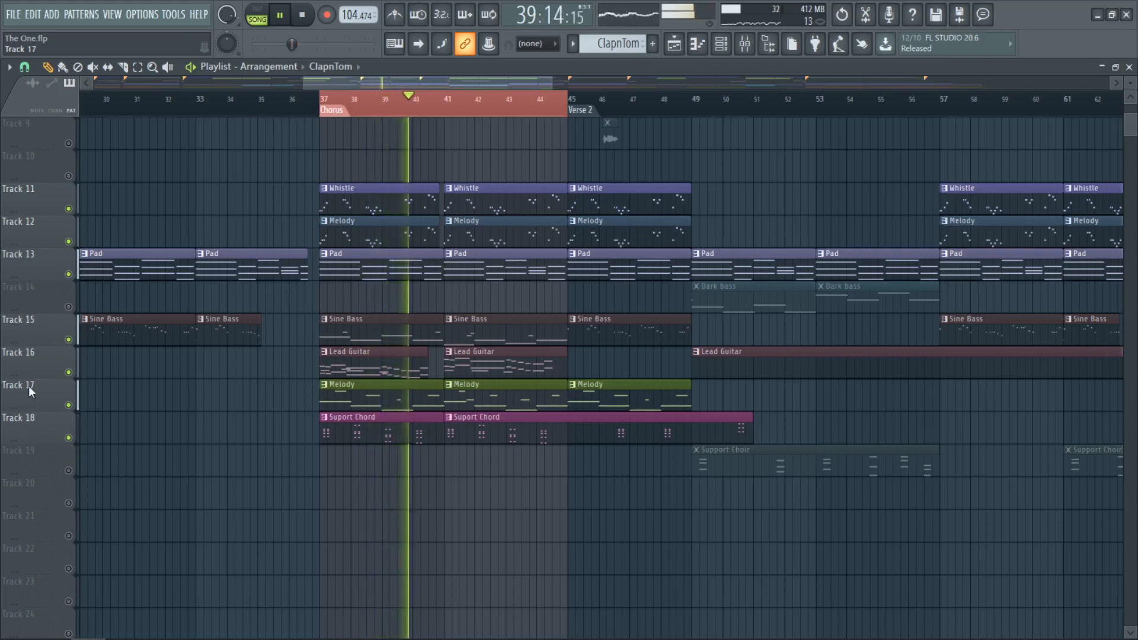
right_click(69, 307)
right_click(69, 307)
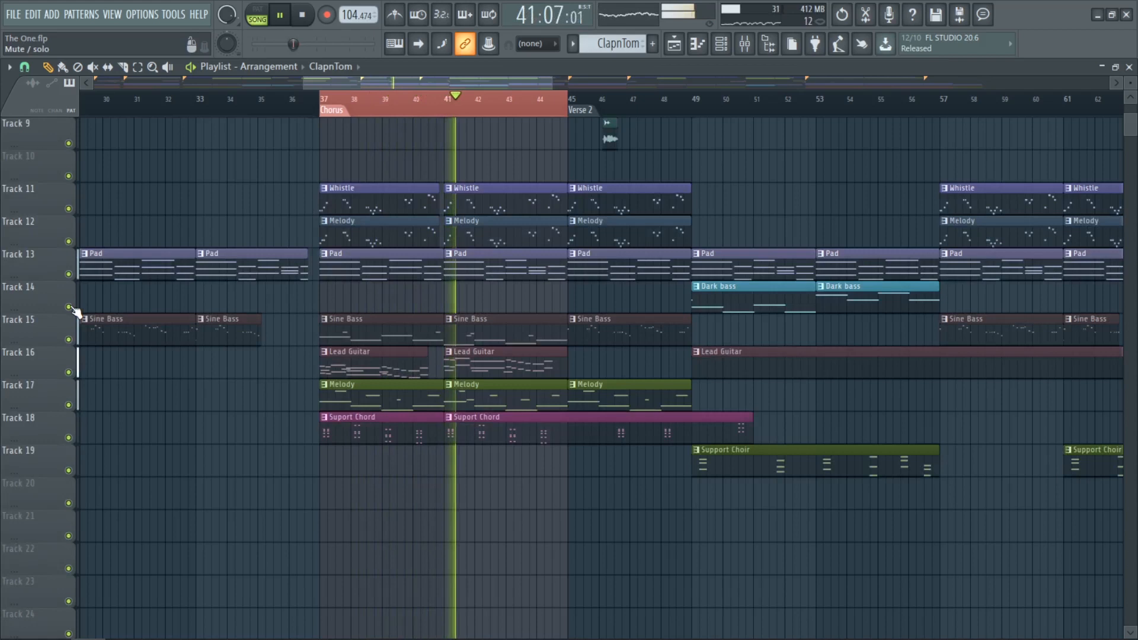
Step: Stop the looped chorus, clear its time selection and look over the whole Playlist arrangement
ctrl+right_click(176, 301)
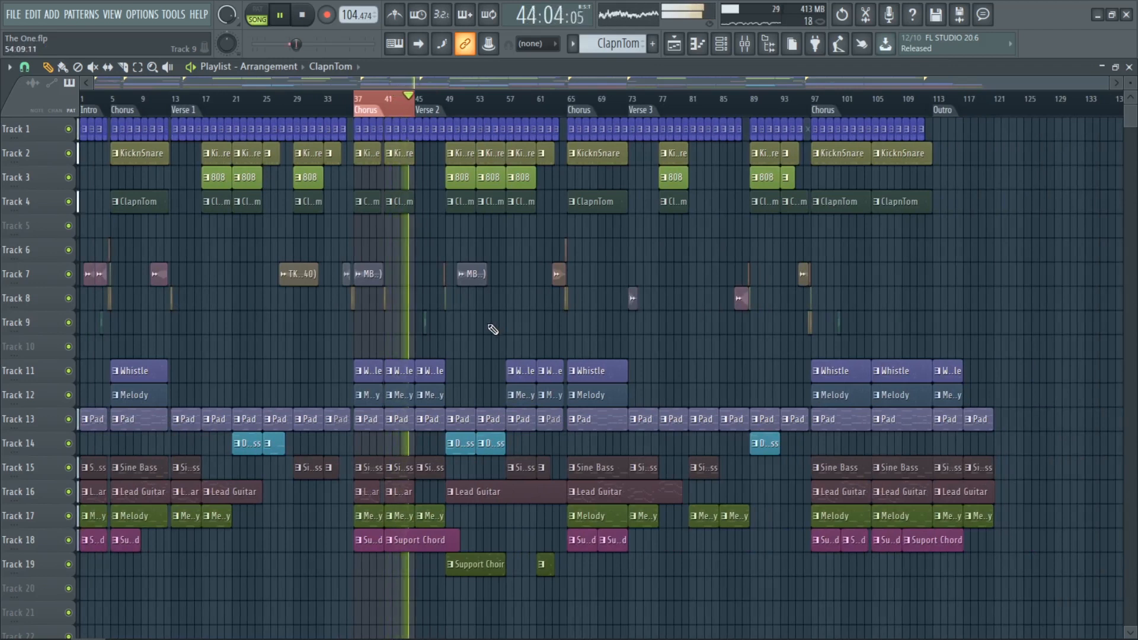
key(space)
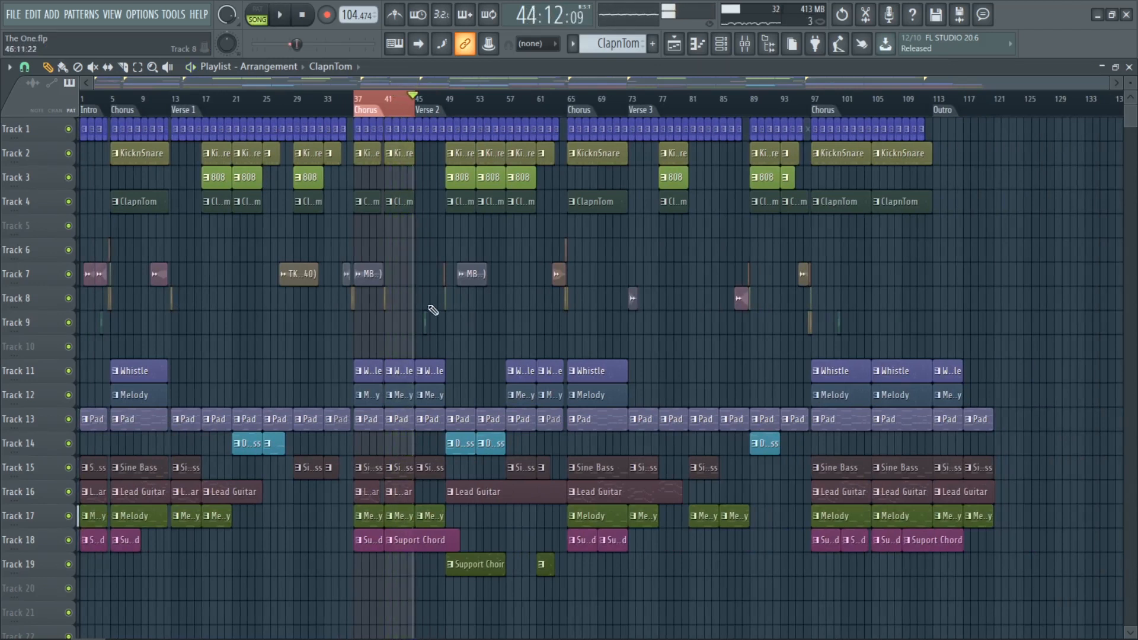
right_click(394, 104)
scroll(406, 190, up, 3)
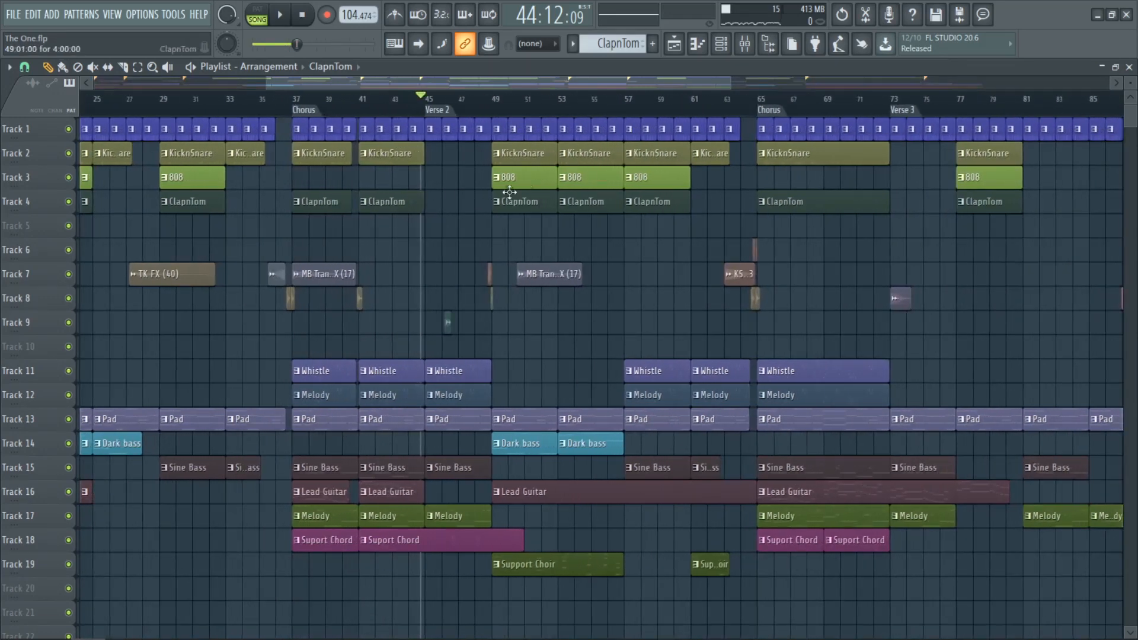
scroll(652, 201, down, 2)
scroll(803, 211, up, 3)
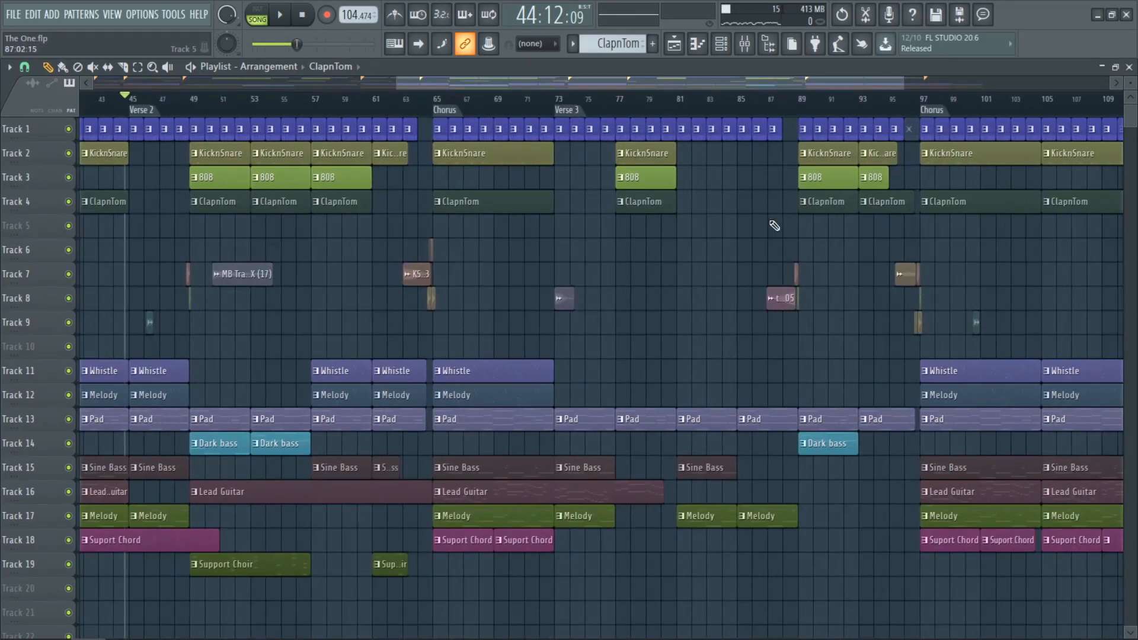
Step: Move the playhead to the Verse 3 marker, clear the section's time selection and play into the last Chorus with a pause
double_click(573, 110)
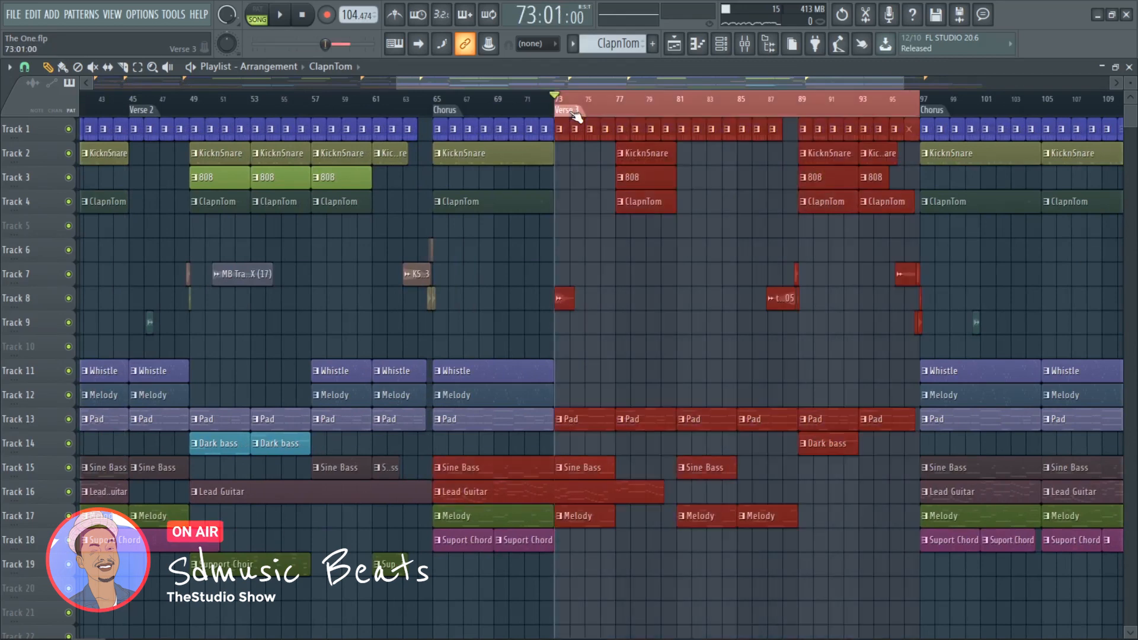
right_click(626, 103)
scroll(616, 209, down, 3)
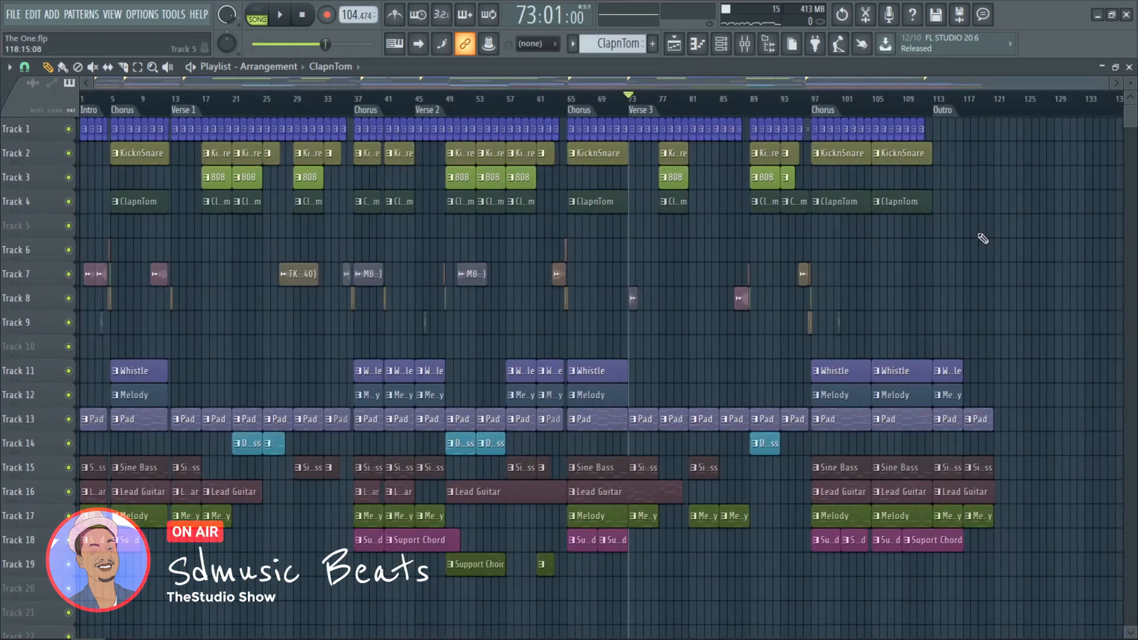
scroll(1033, 262, up, 2)
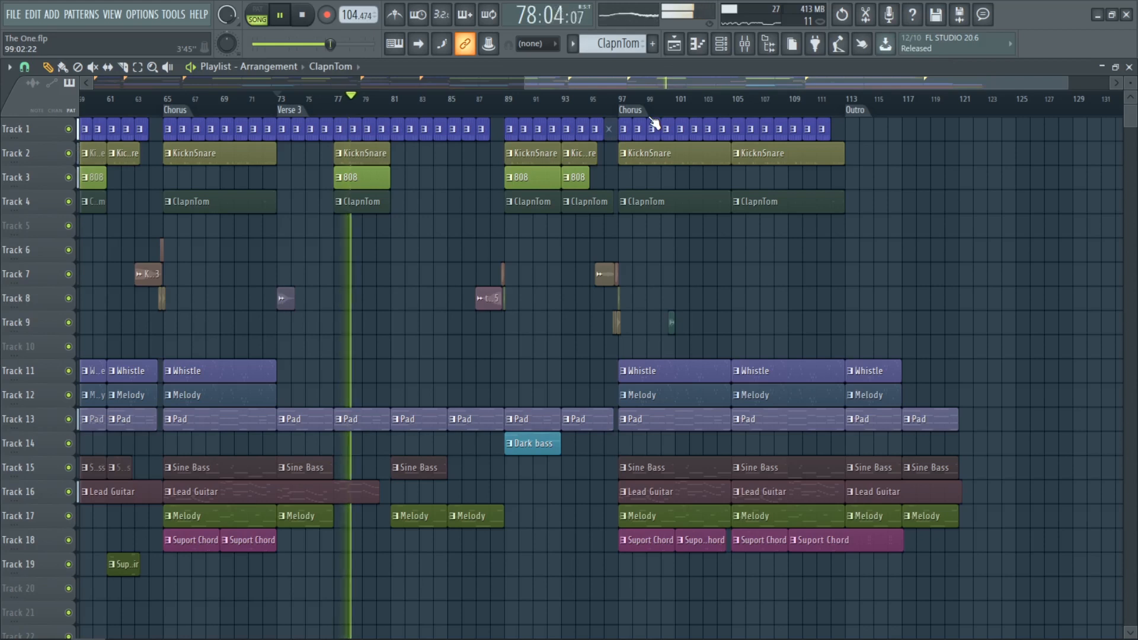
key(space)
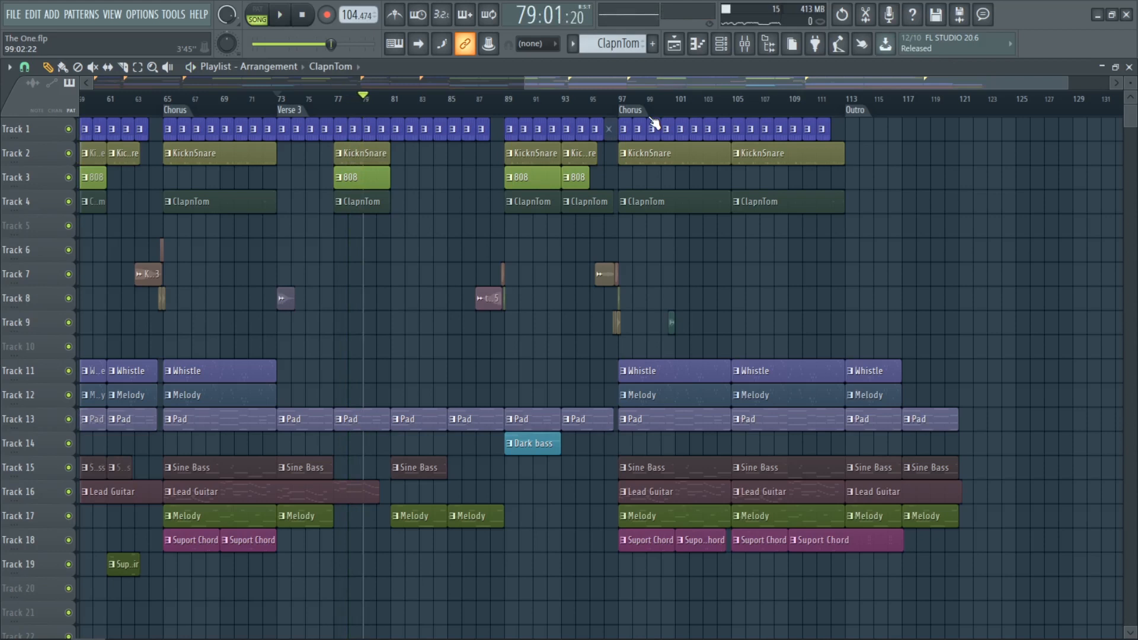
key(space)
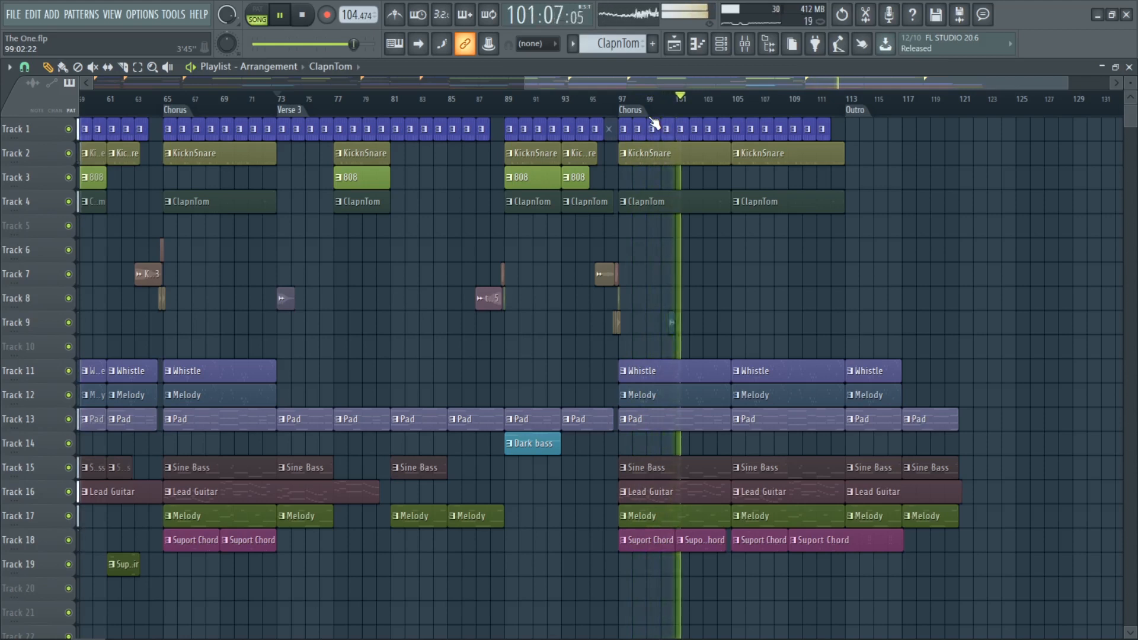
key(space)
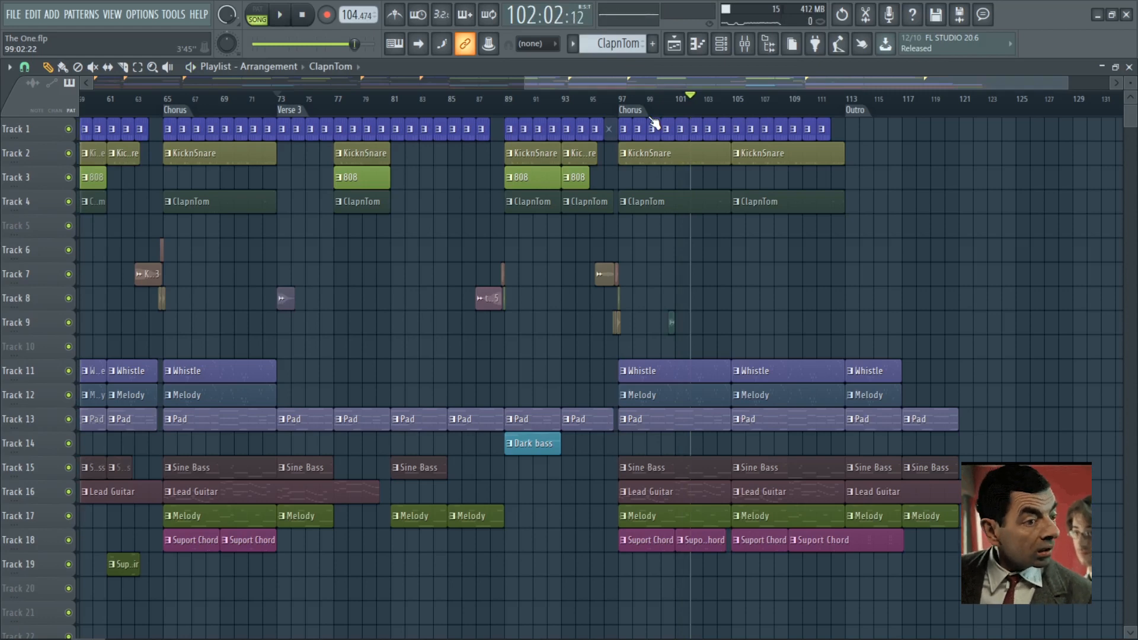
Step: Close the Playlist and Channel rack, and open the HalfTime effect on the Master mixer track
click(1129, 68)
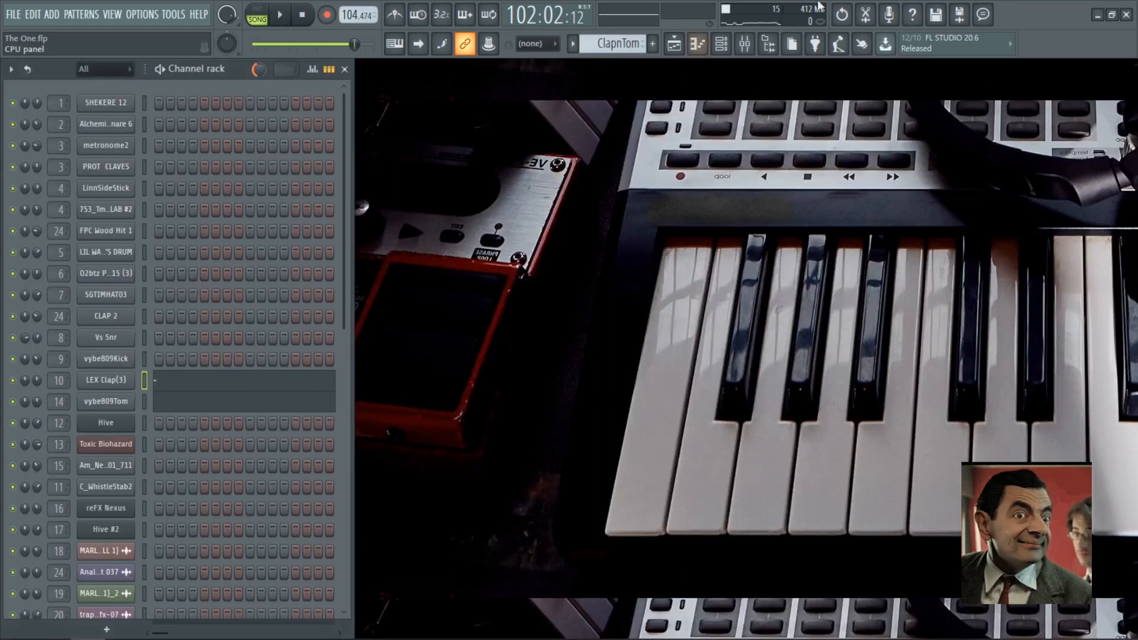
click(345, 69)
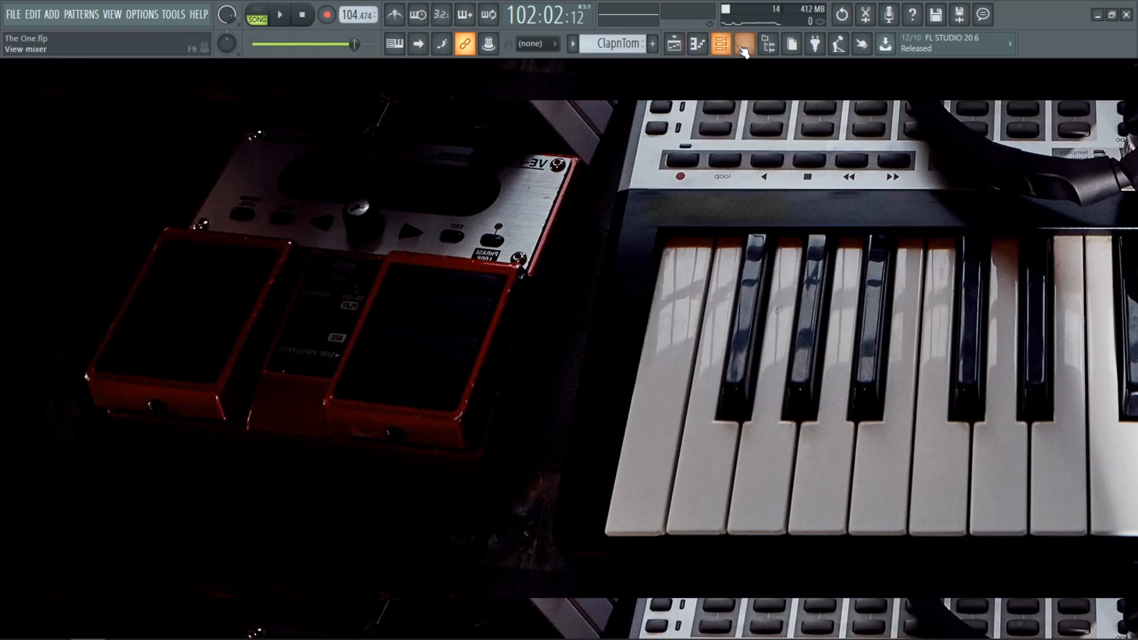
click(746, 43)
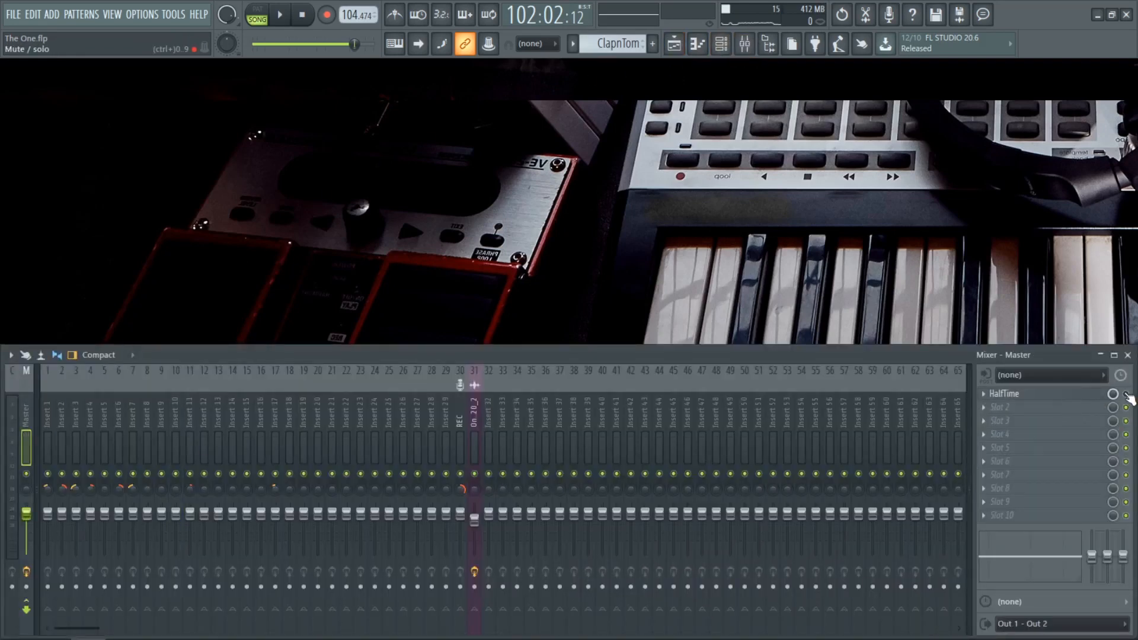
click(1045, 396)
drag(163, 486, 497, 148)
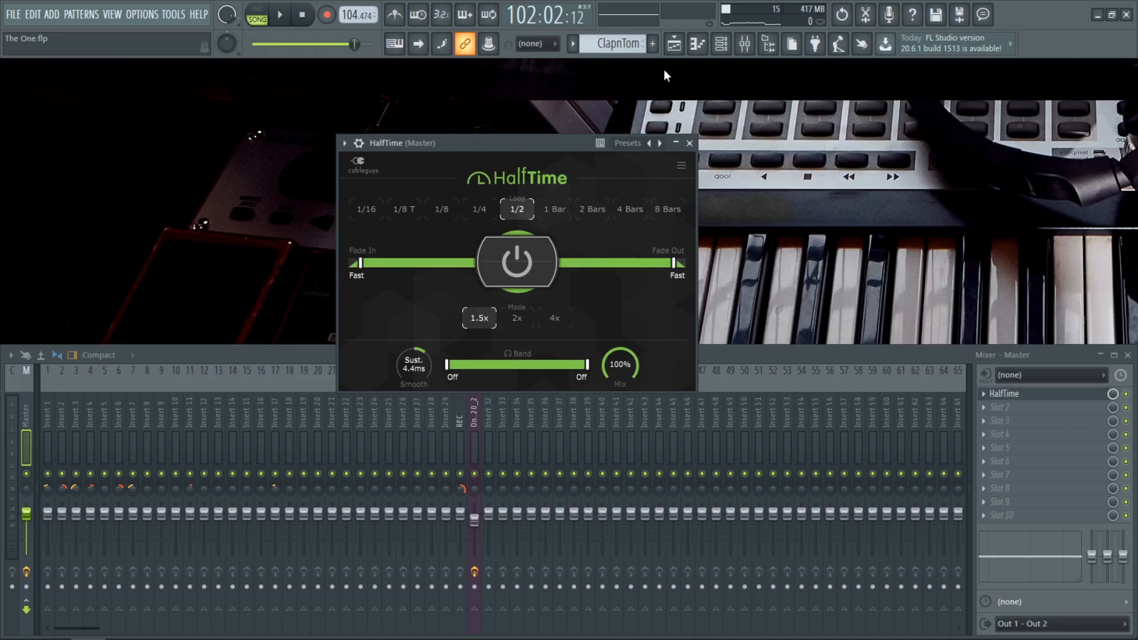
Step: Reopen the Playlist and play the song from the Intro through the first Chorus into Verse 1
click(675, 45)
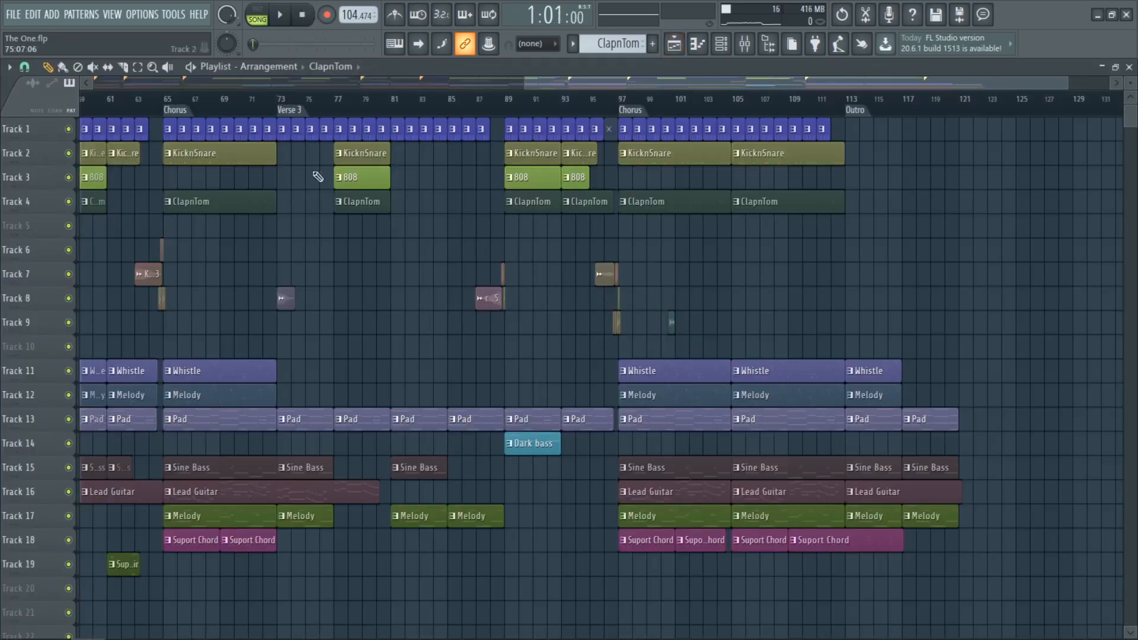
ctrl+right_click(336, 358)
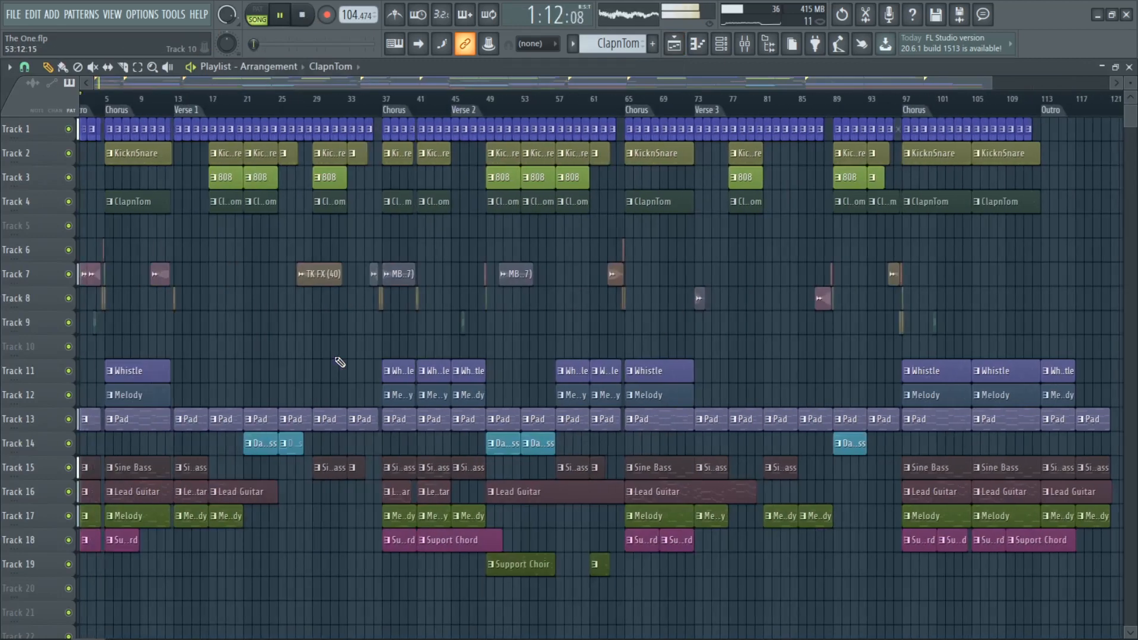
scroll(77, 350, up, 5)
scroll(77, 352, up, 4)
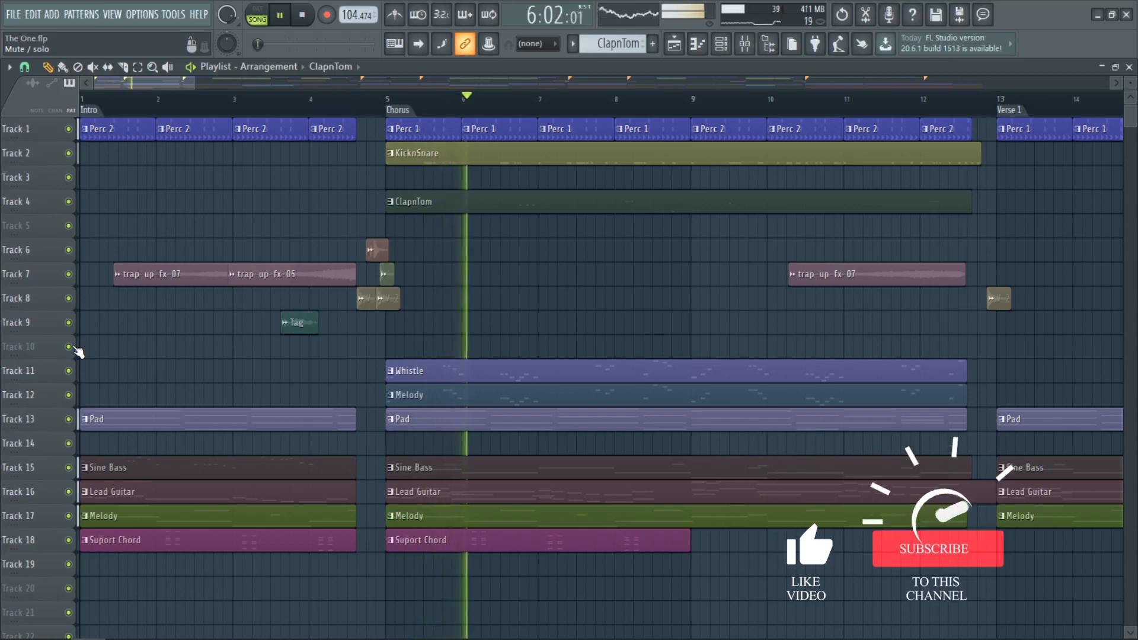
scroll(80, 352, down, 5)
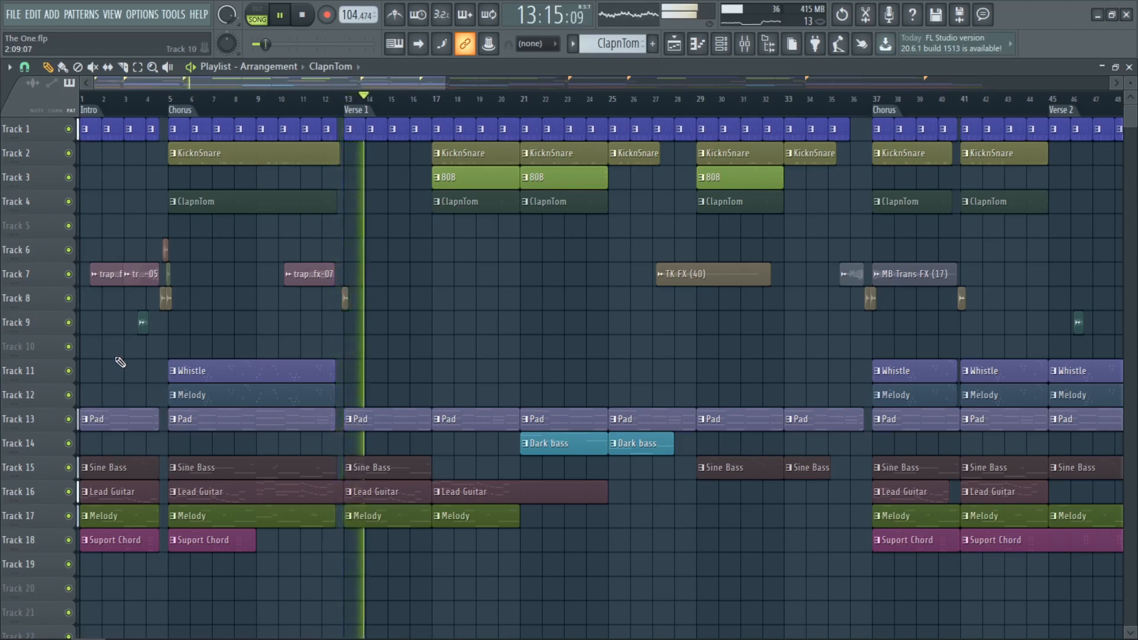
scroll(282, 340, down, 2)
scroll(282, 341, down, 2)
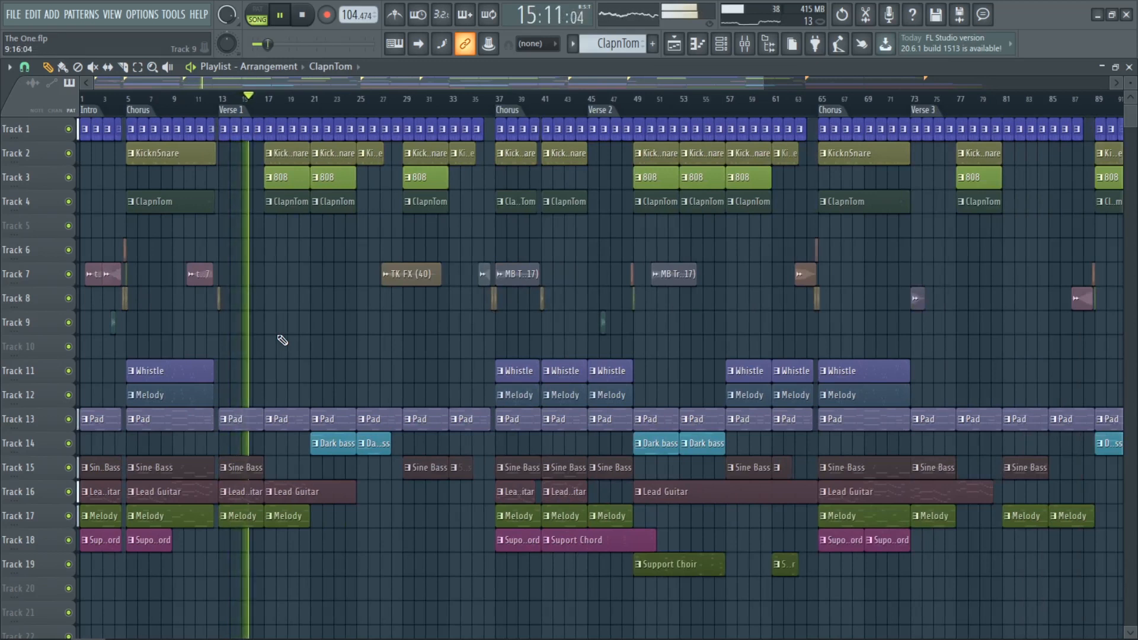
key(space)
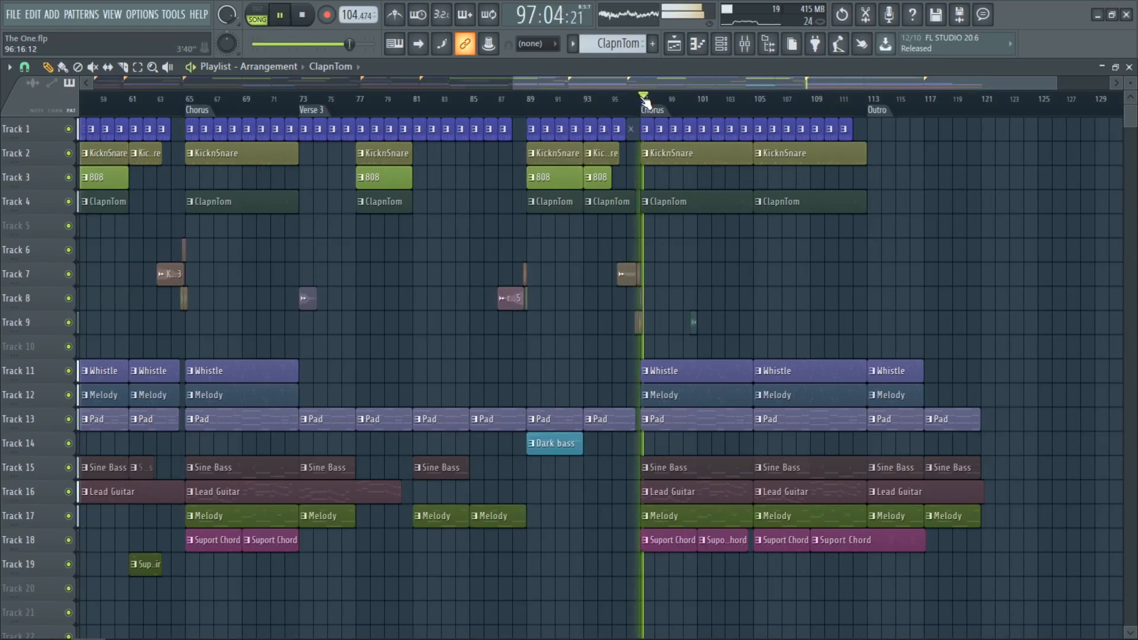
Step: Play the last Chorus from bar 97 towards the Outro, pausing and resuming partway
scroll(1068, 351, up, 4)
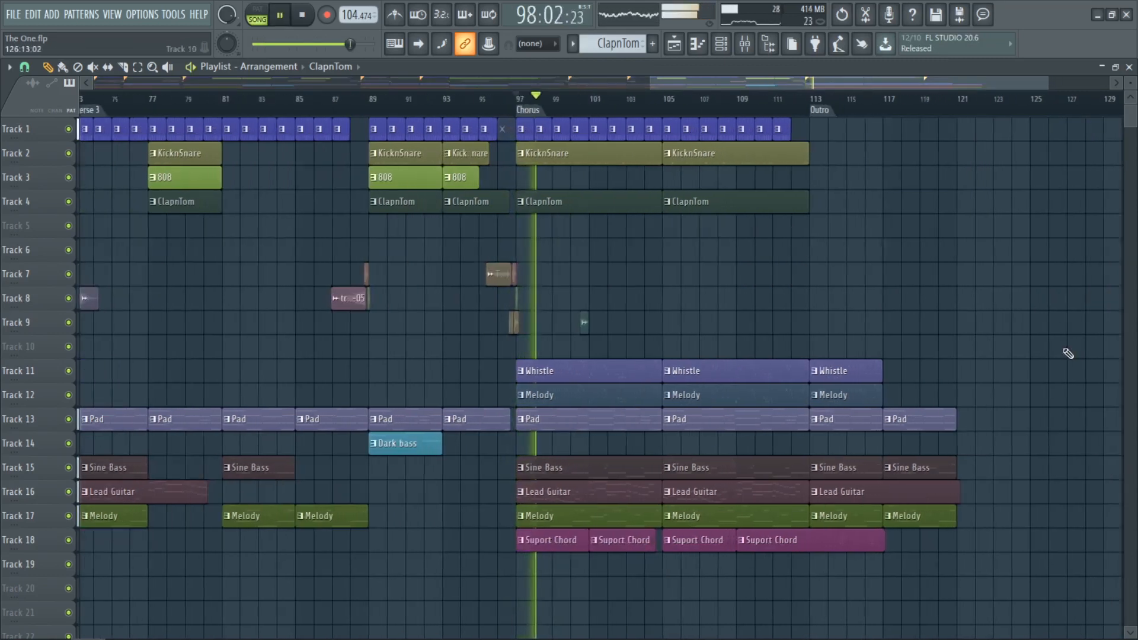
scroll(1068, 353, down, 2)
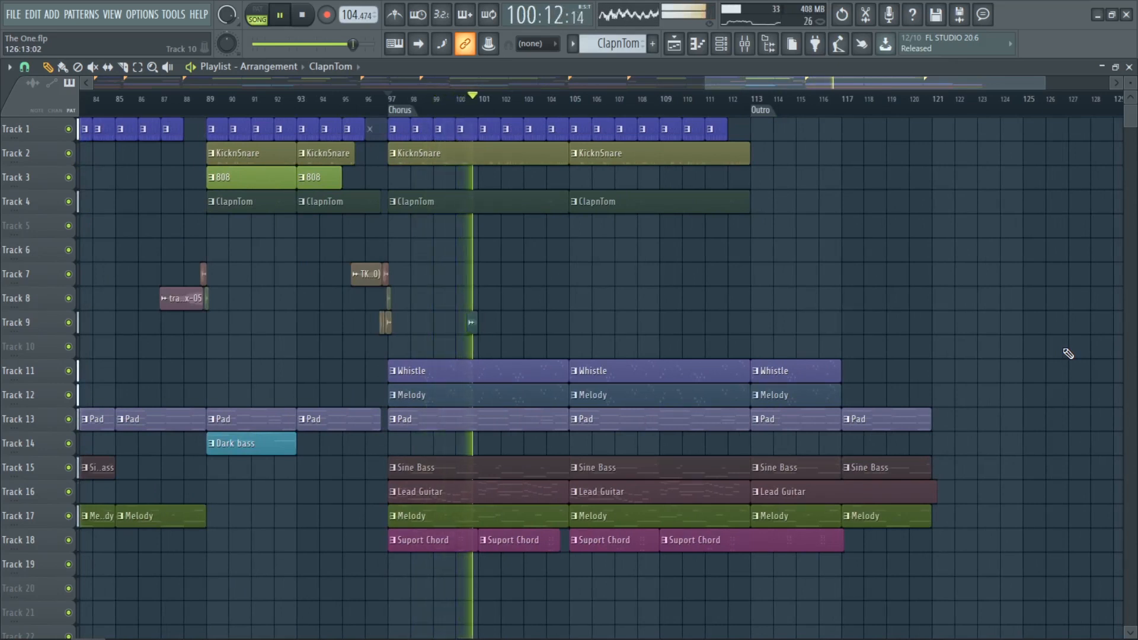
key(space)
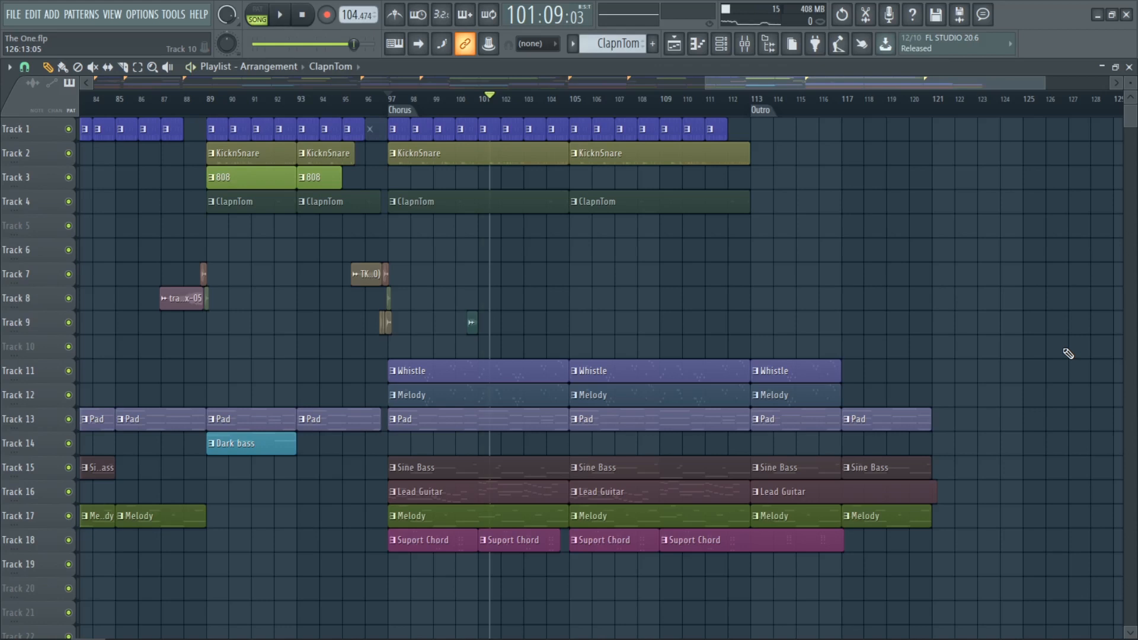
key(space)
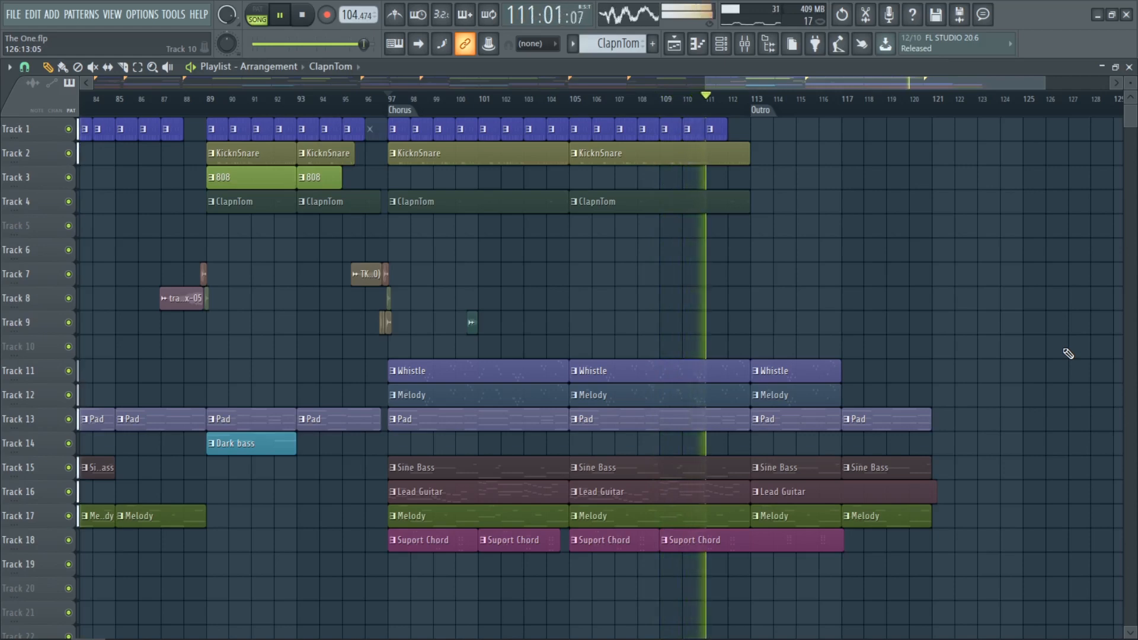
Step: Show the full arrangement, and close the Playlist and Mixer while the song keeps playing
scroll(1061, 354, down, 5)
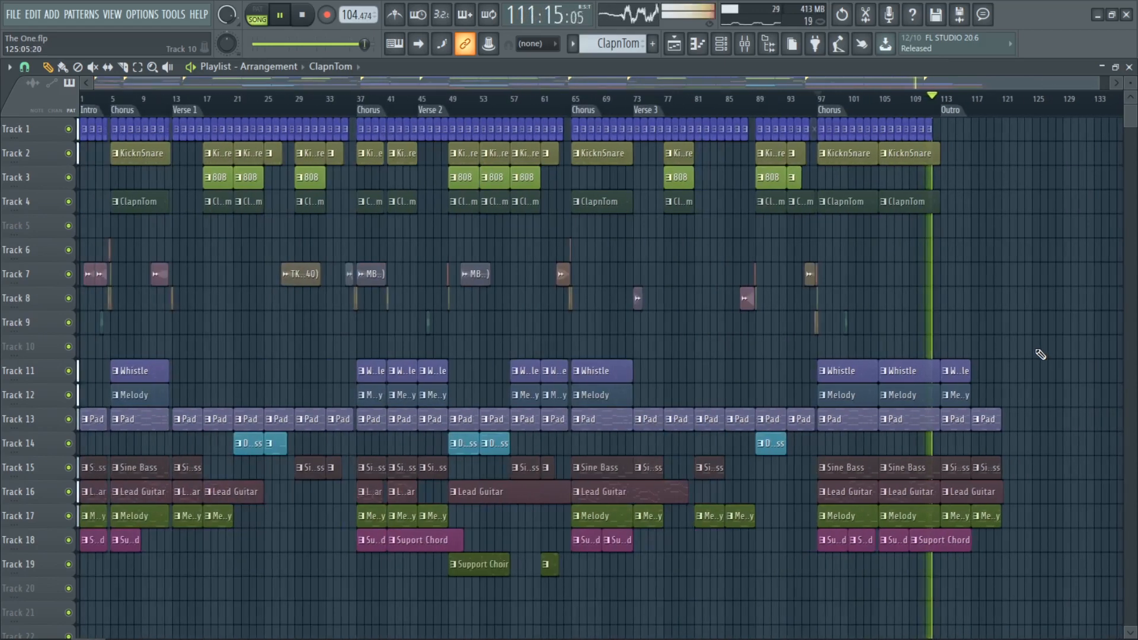
click(1129, 69)
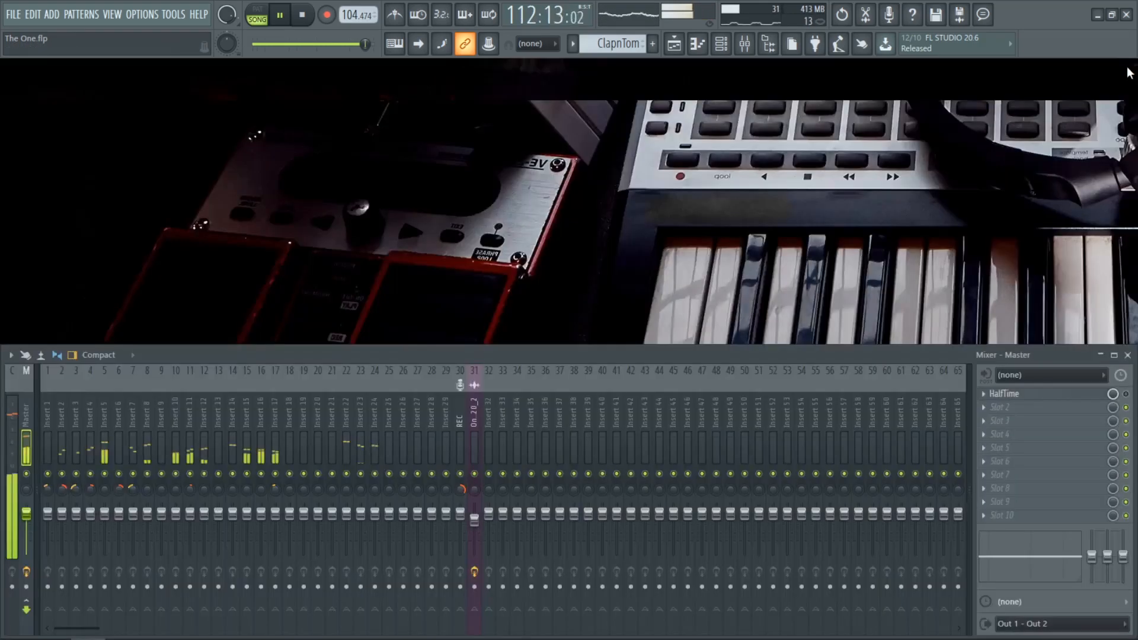
click(1128, 355)
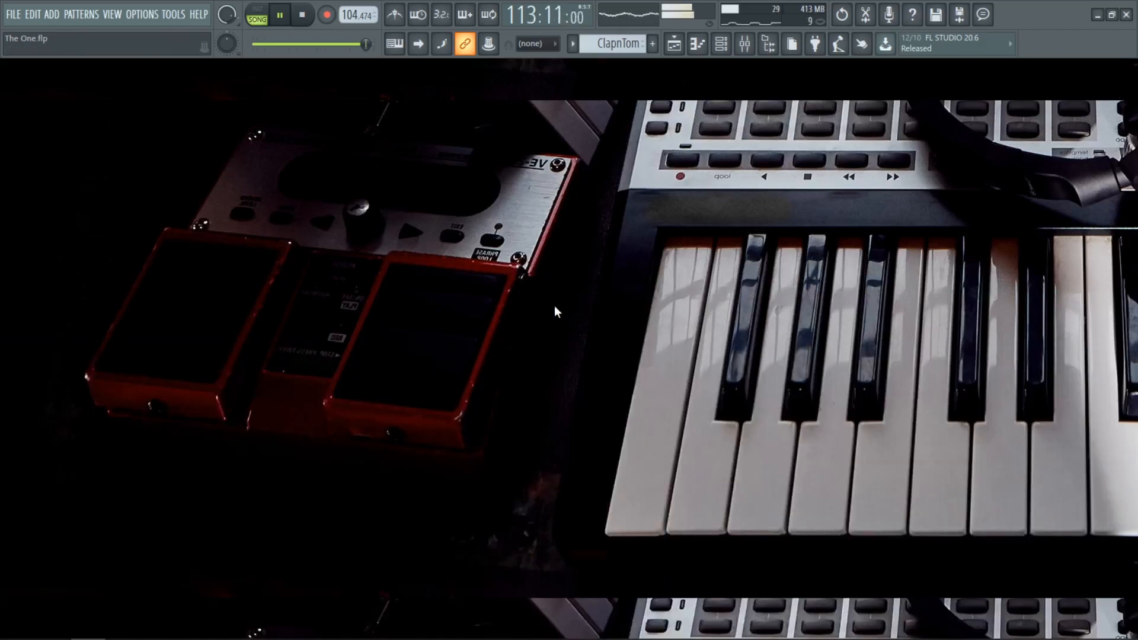